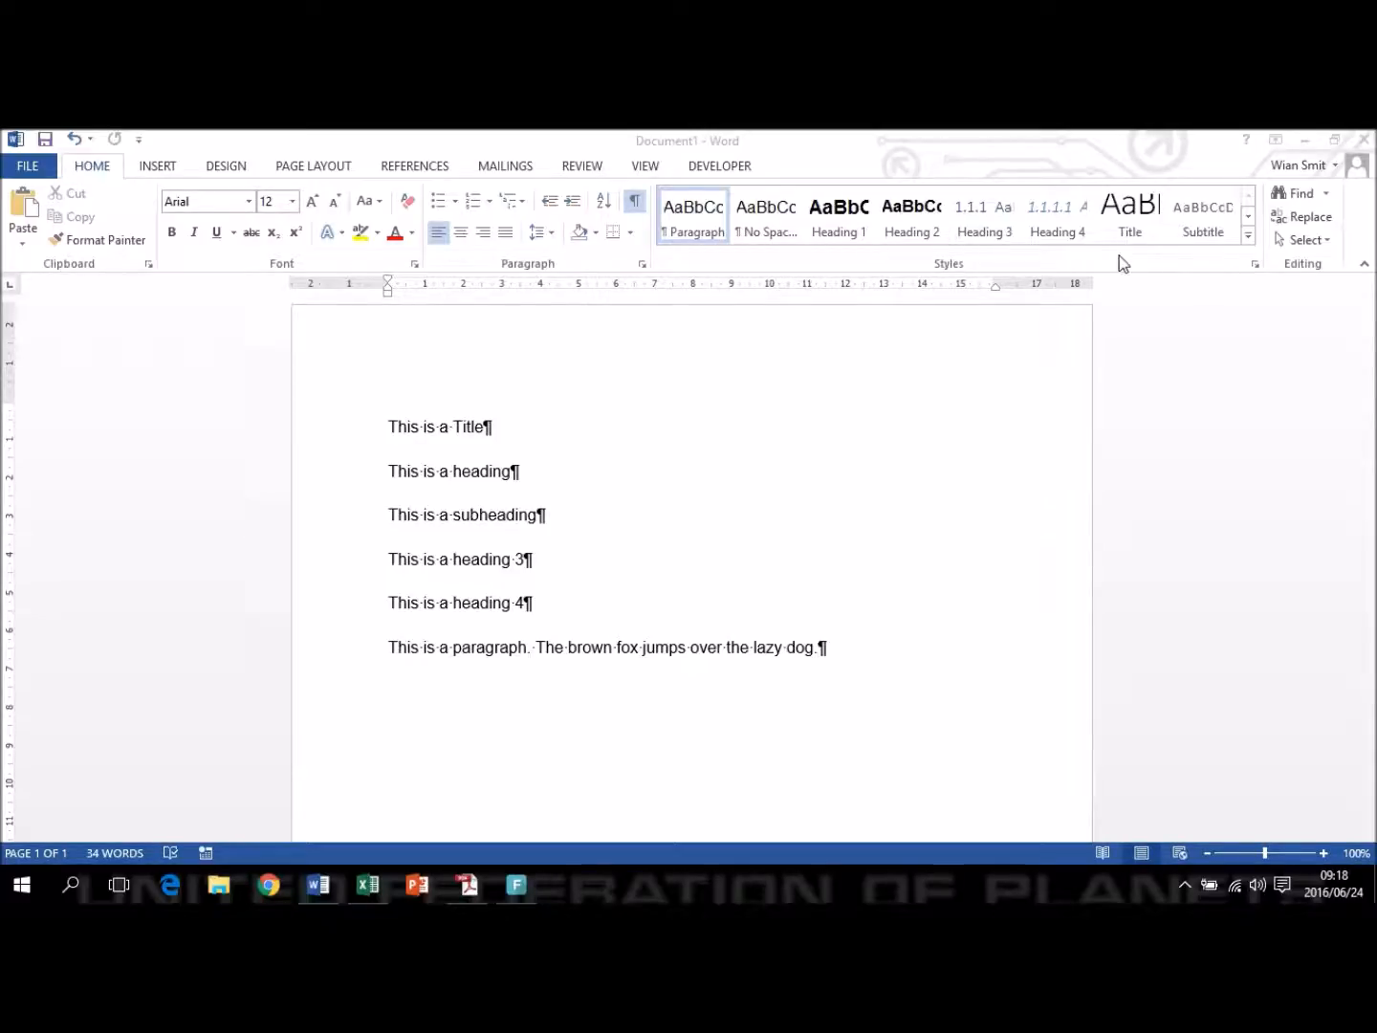
left_click(1246, 233)
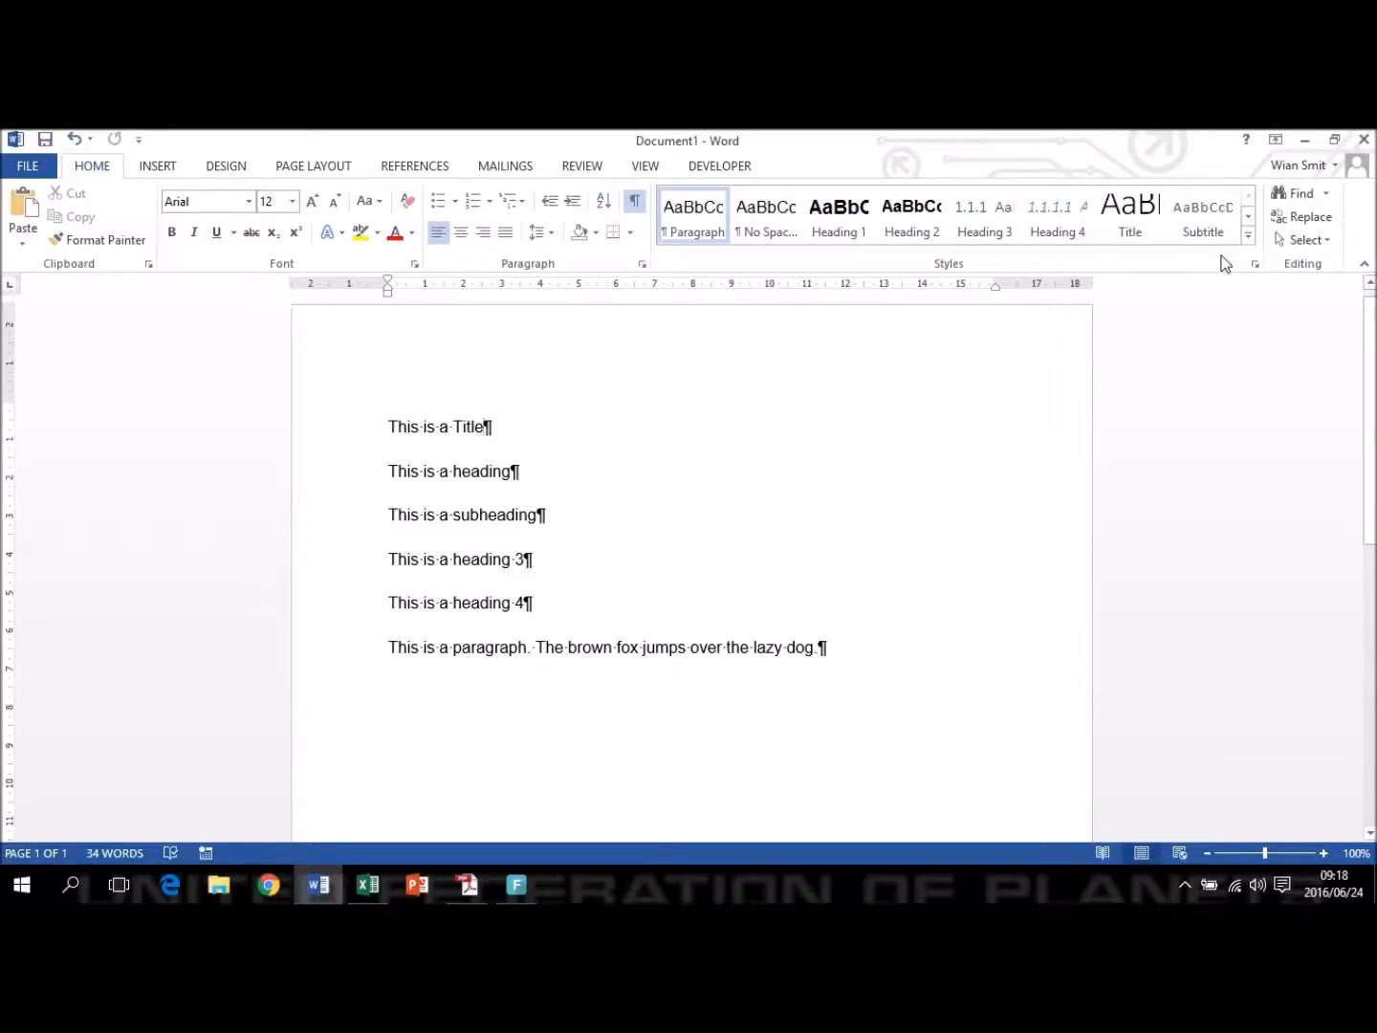
left_click(1248, 236)
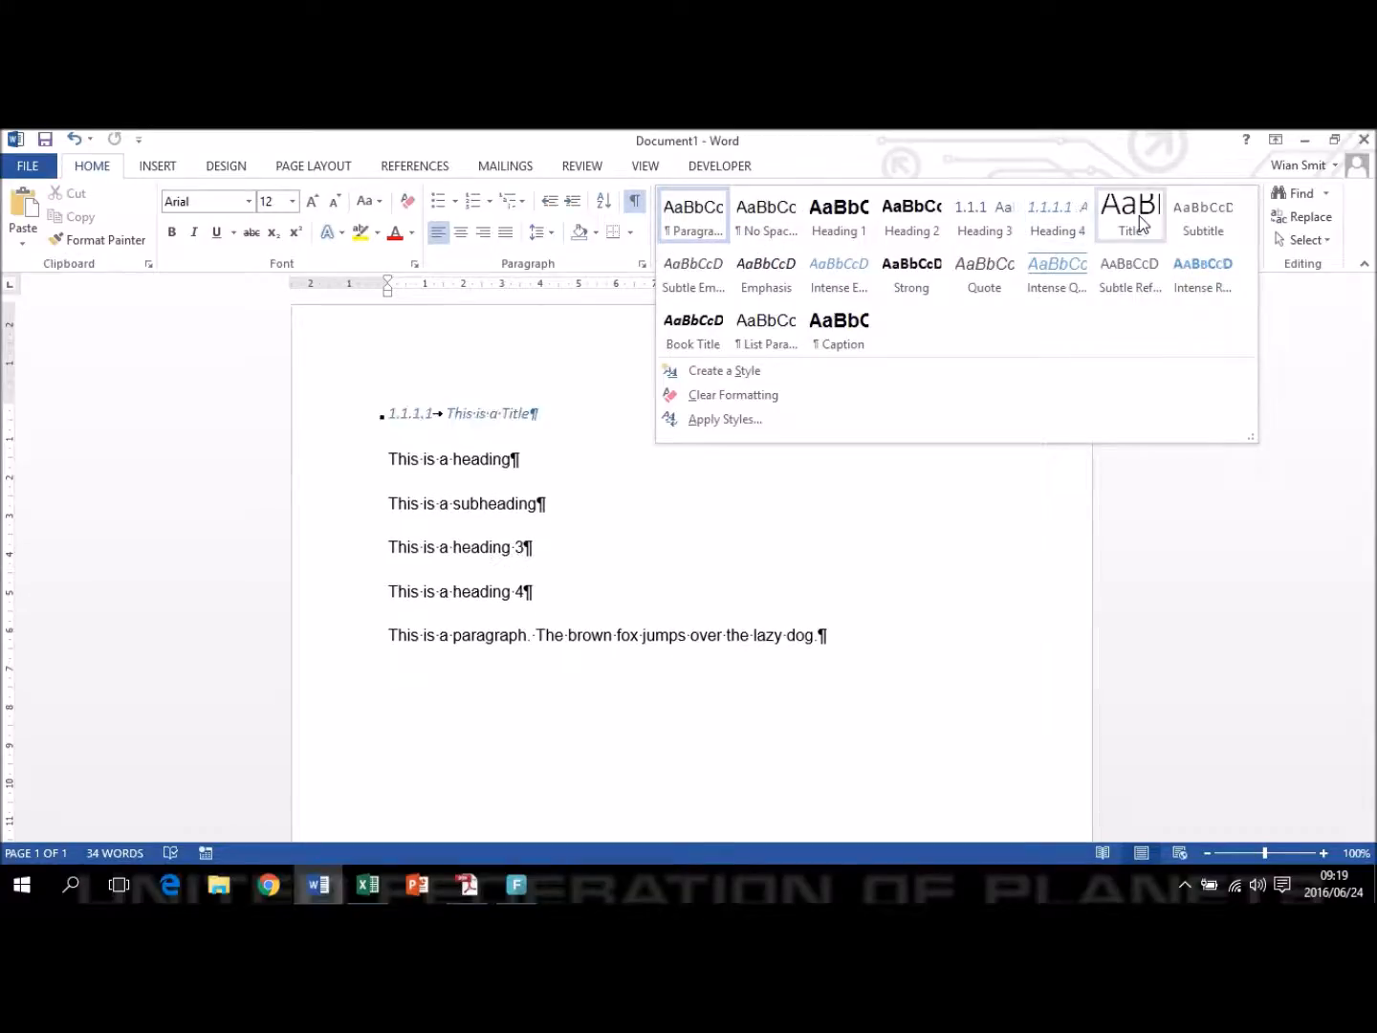
left_click(1201, 545)
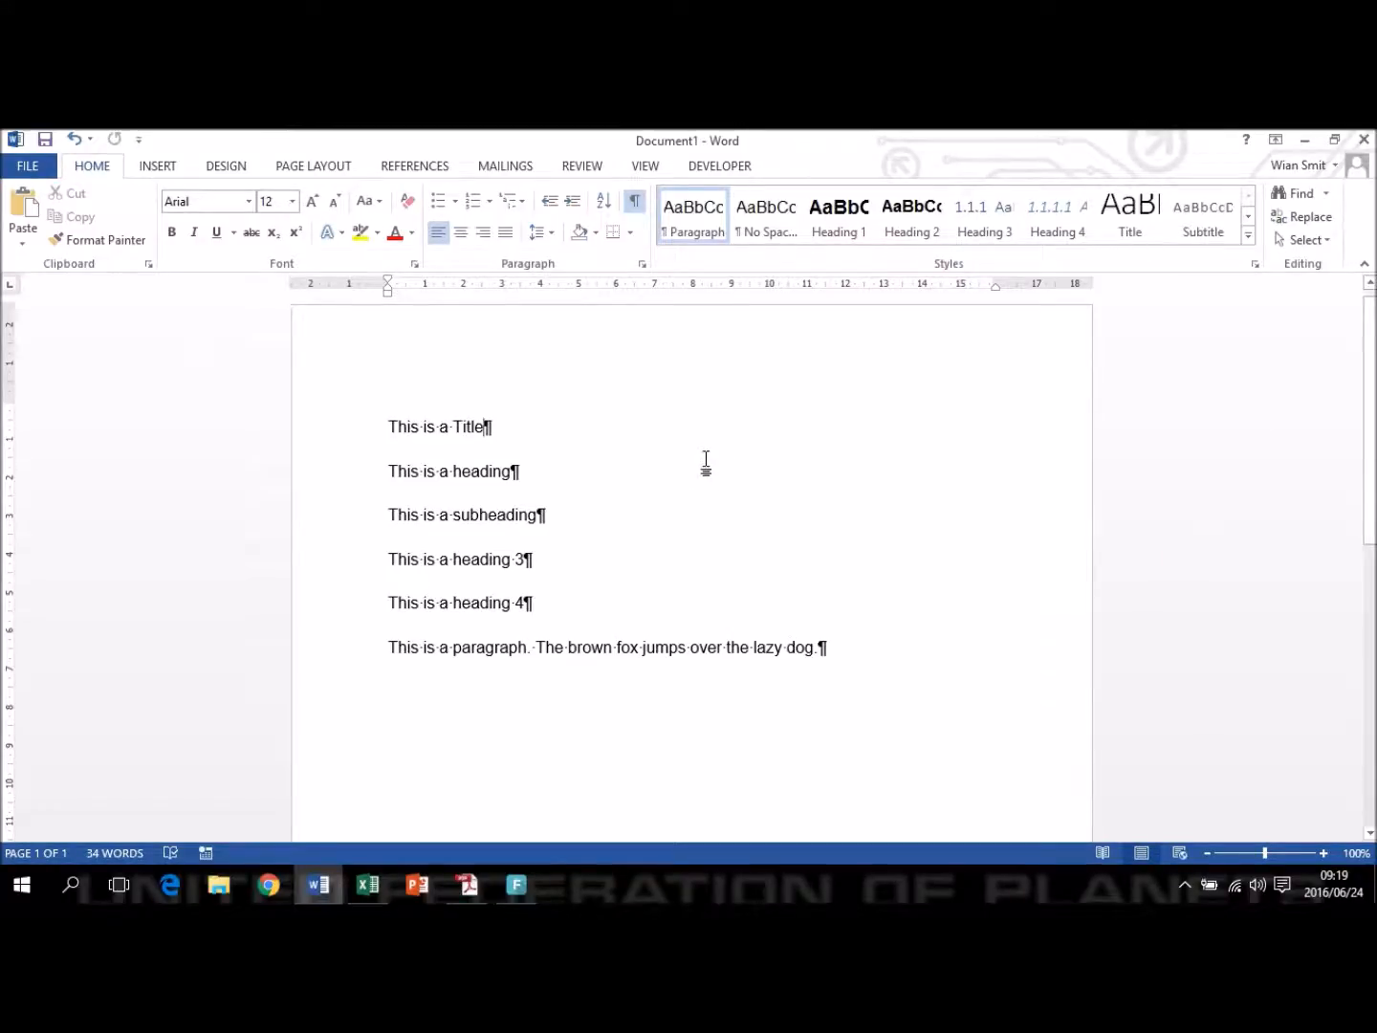
Apply the Title style to the line "This is a Title".
left_click(450, 472)
left_click(460, 422)
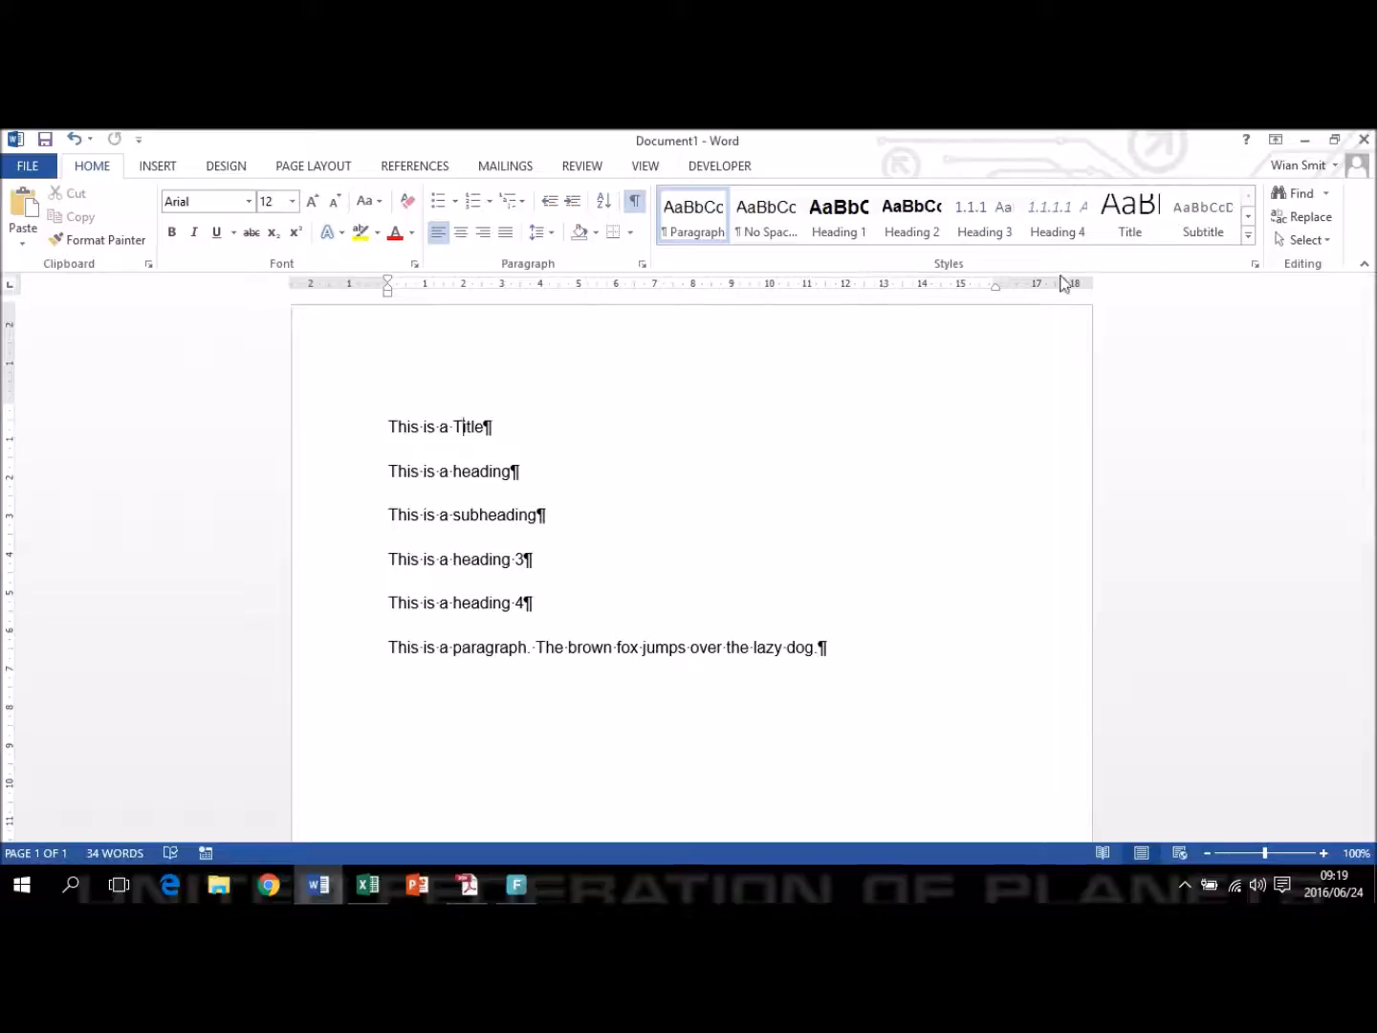
left_click(1132, 218)
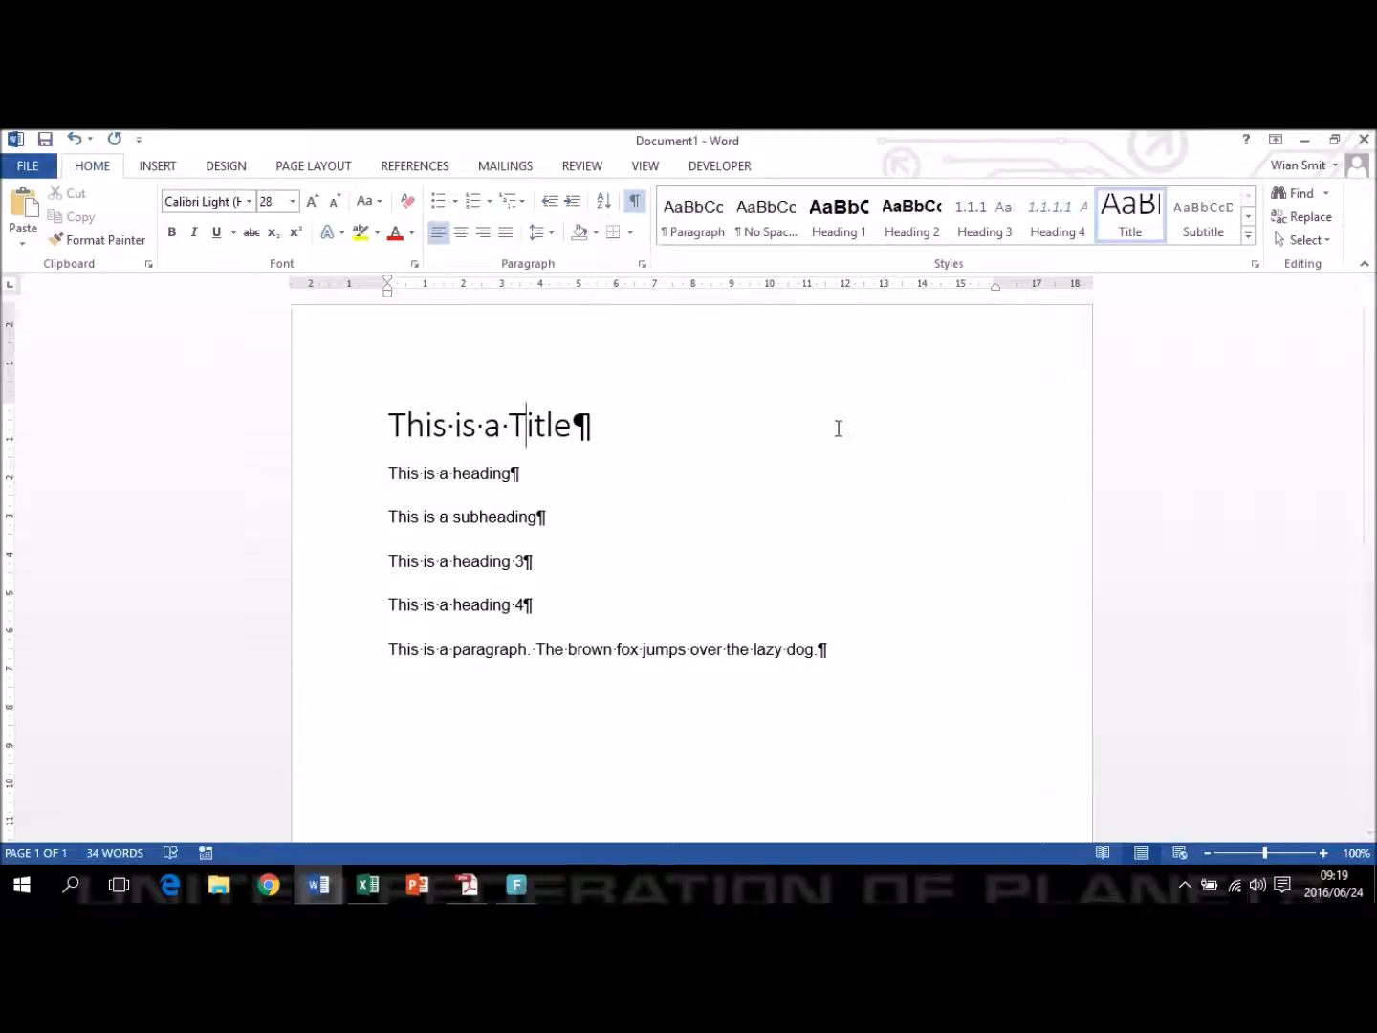
key("Right")
key("Right")
key("Right")
Apply Heading 1 to the line "This is a heading" and Heading 2 to "This is a subheading".
left_click(469, 473)
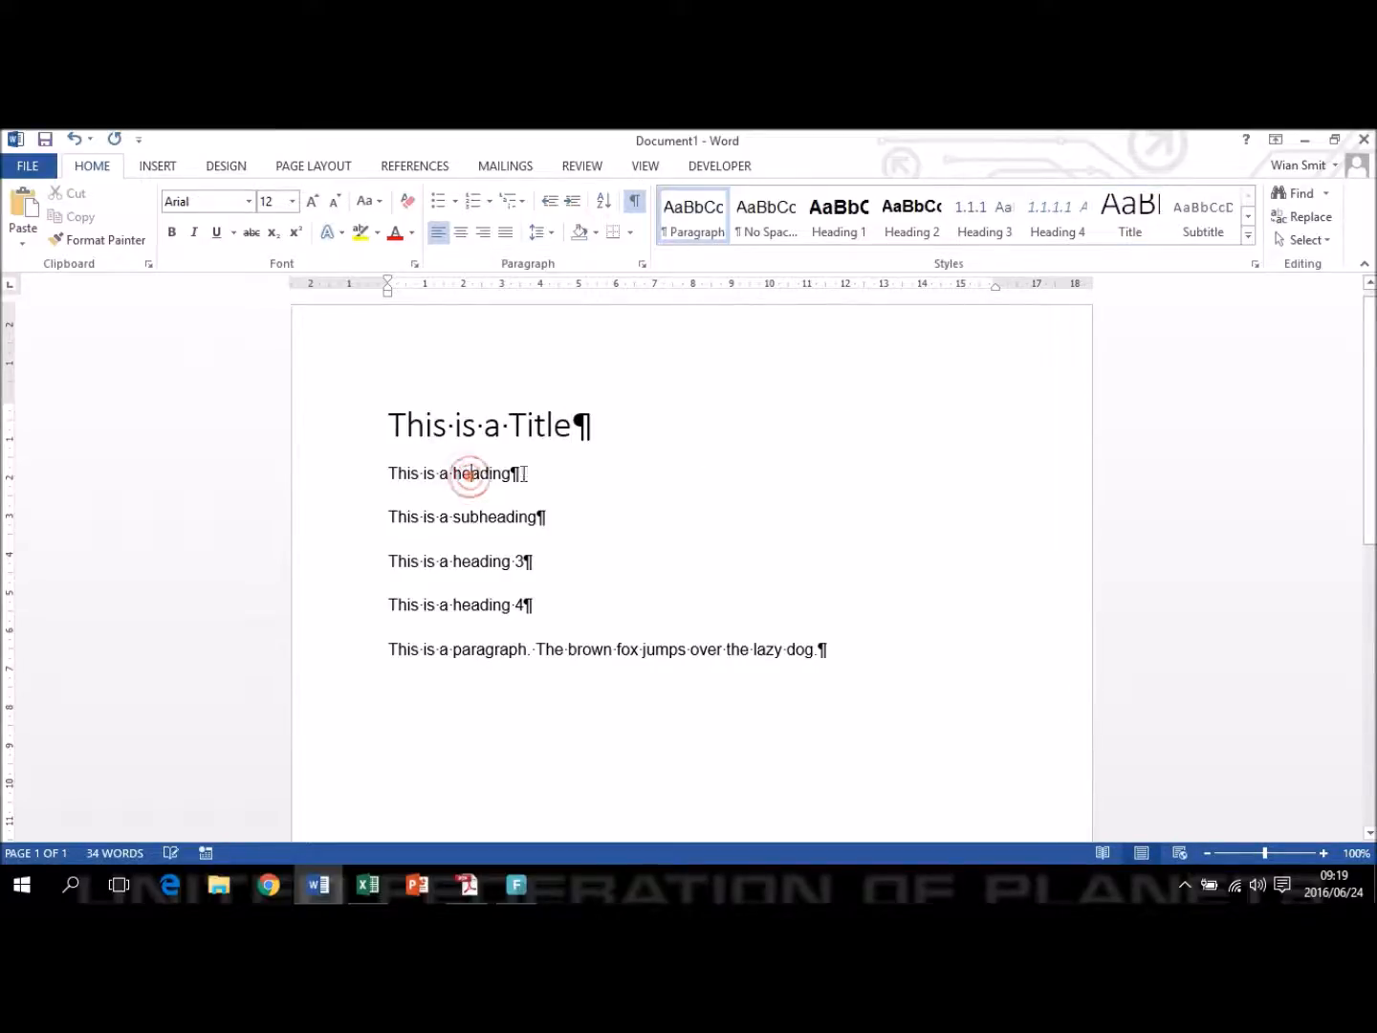
left_click(840, 218)
left_click(499, 535)
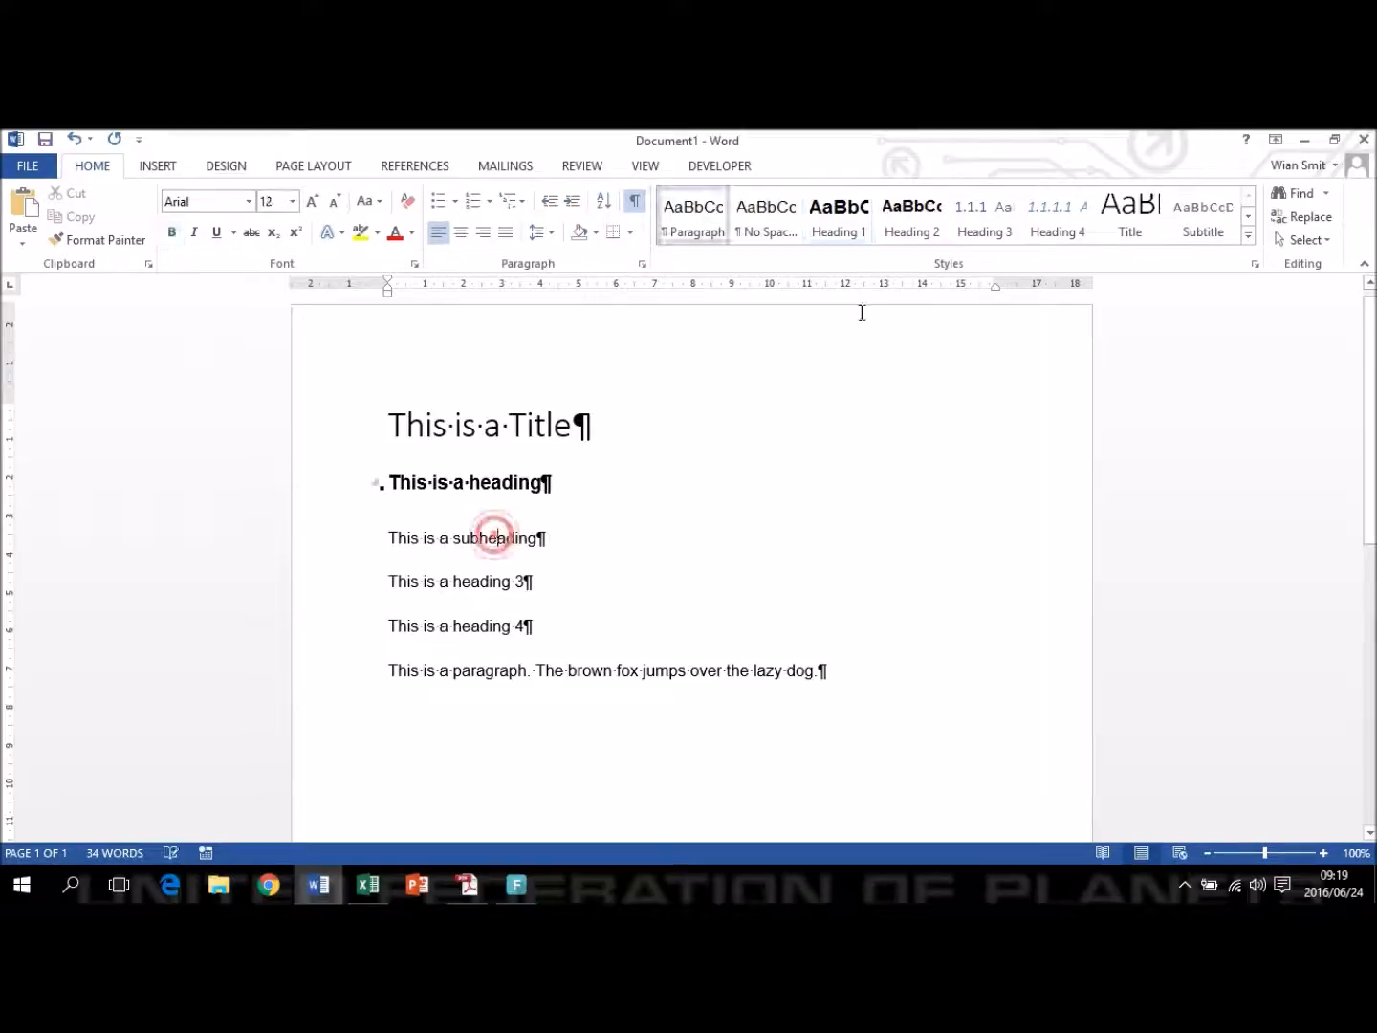
left_click(909, 230)
Apply Heading 3 to the line "This is a heading 3" and Heading 4 to "This is a heading 4".
left_click(470, 585)
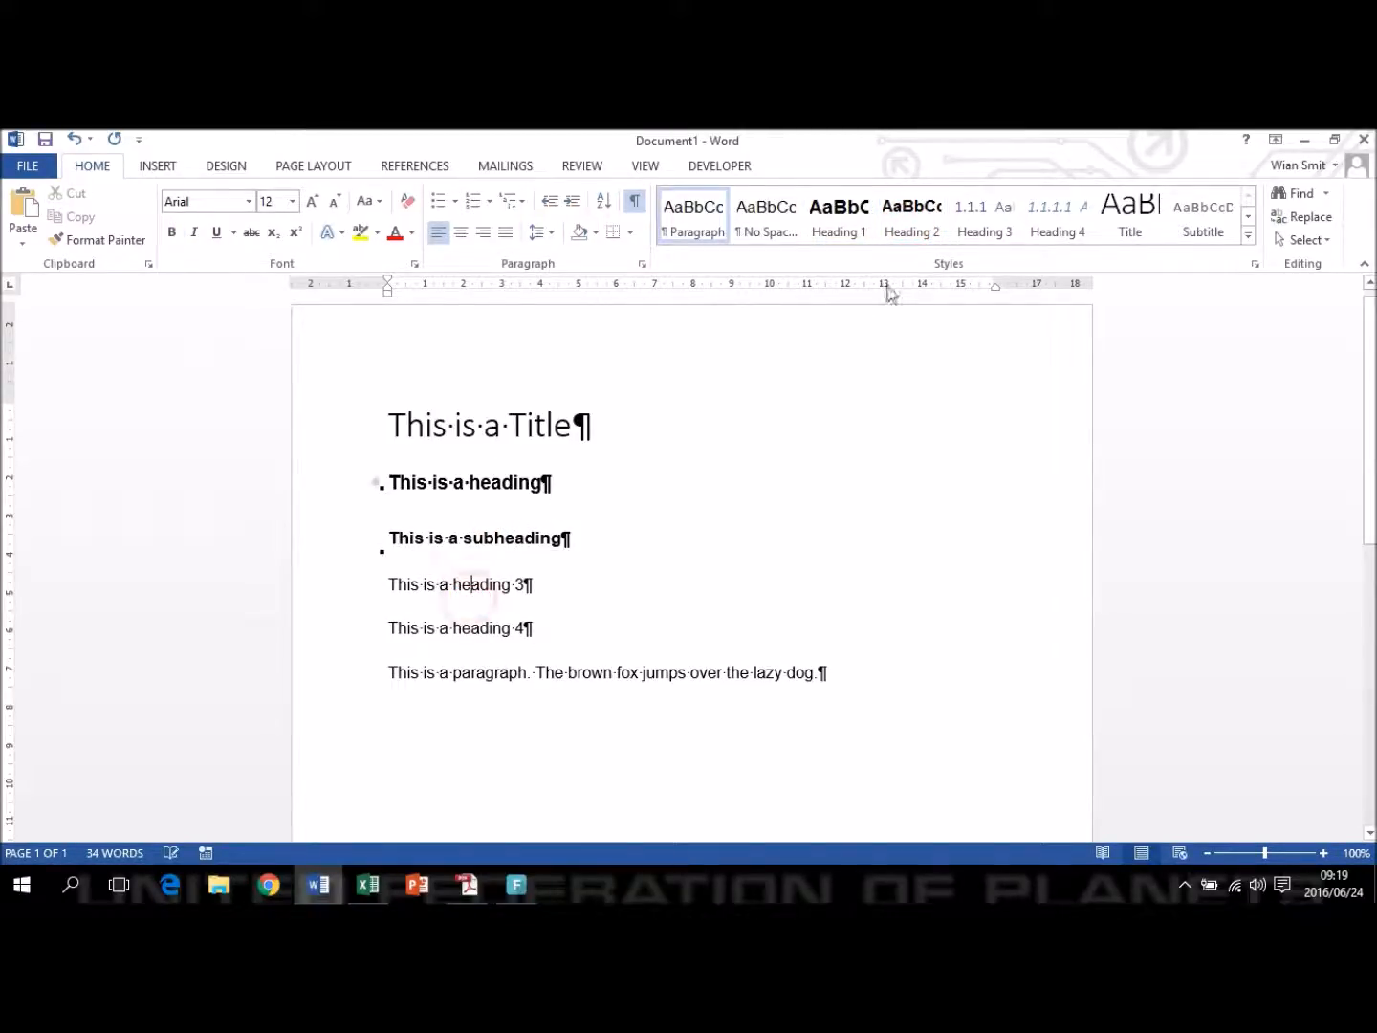
left_click(984, 239)
left_click(505, 630)
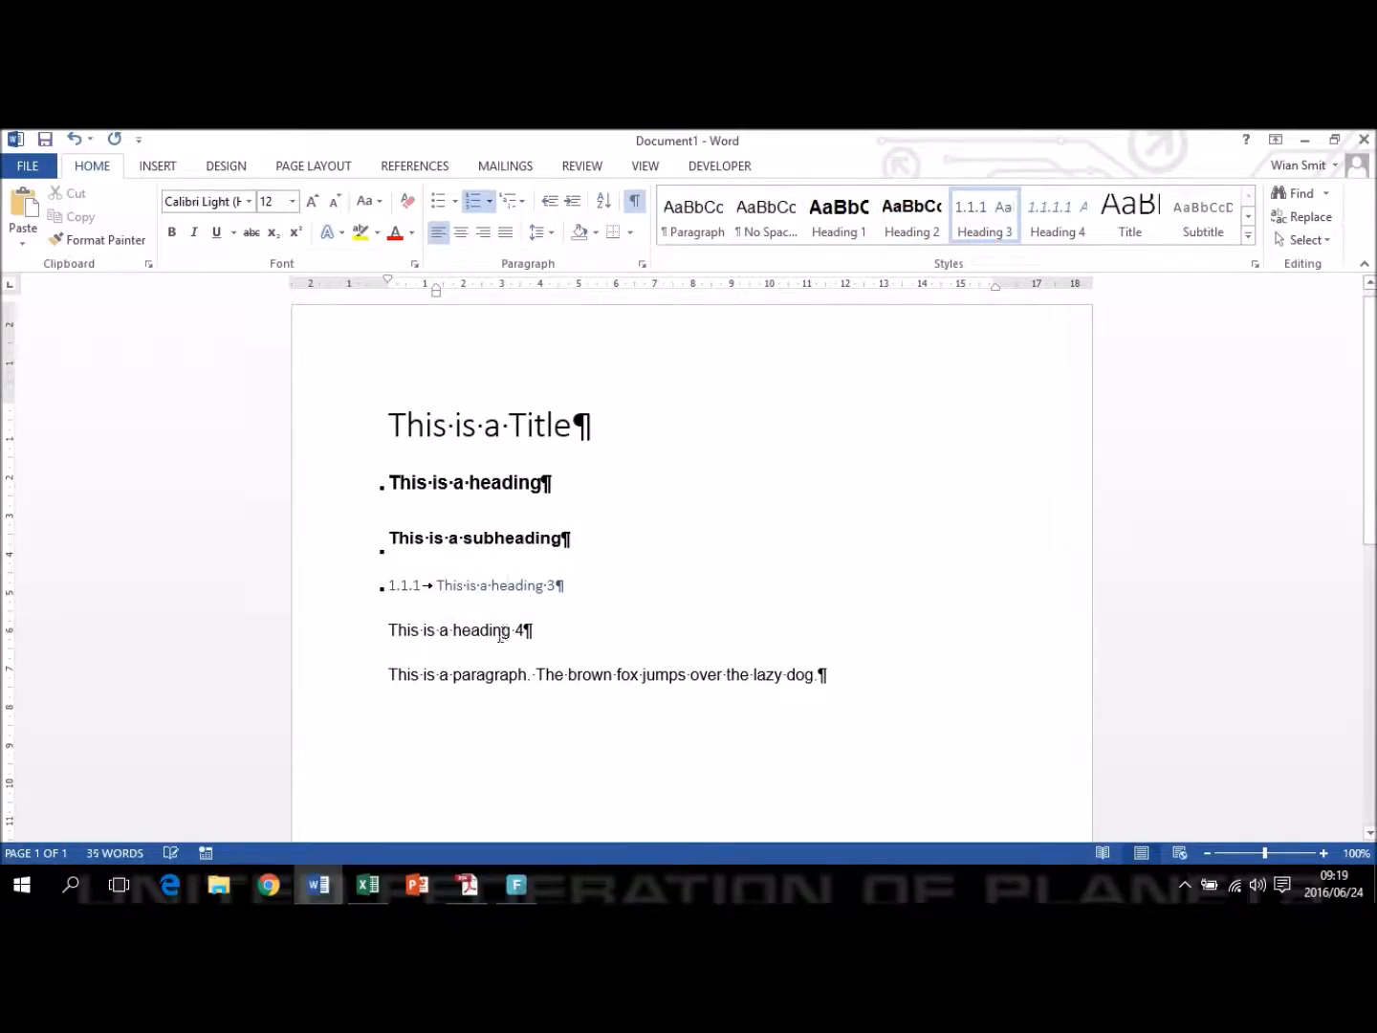
left_click(1052, 228)
left_click(518, 662)
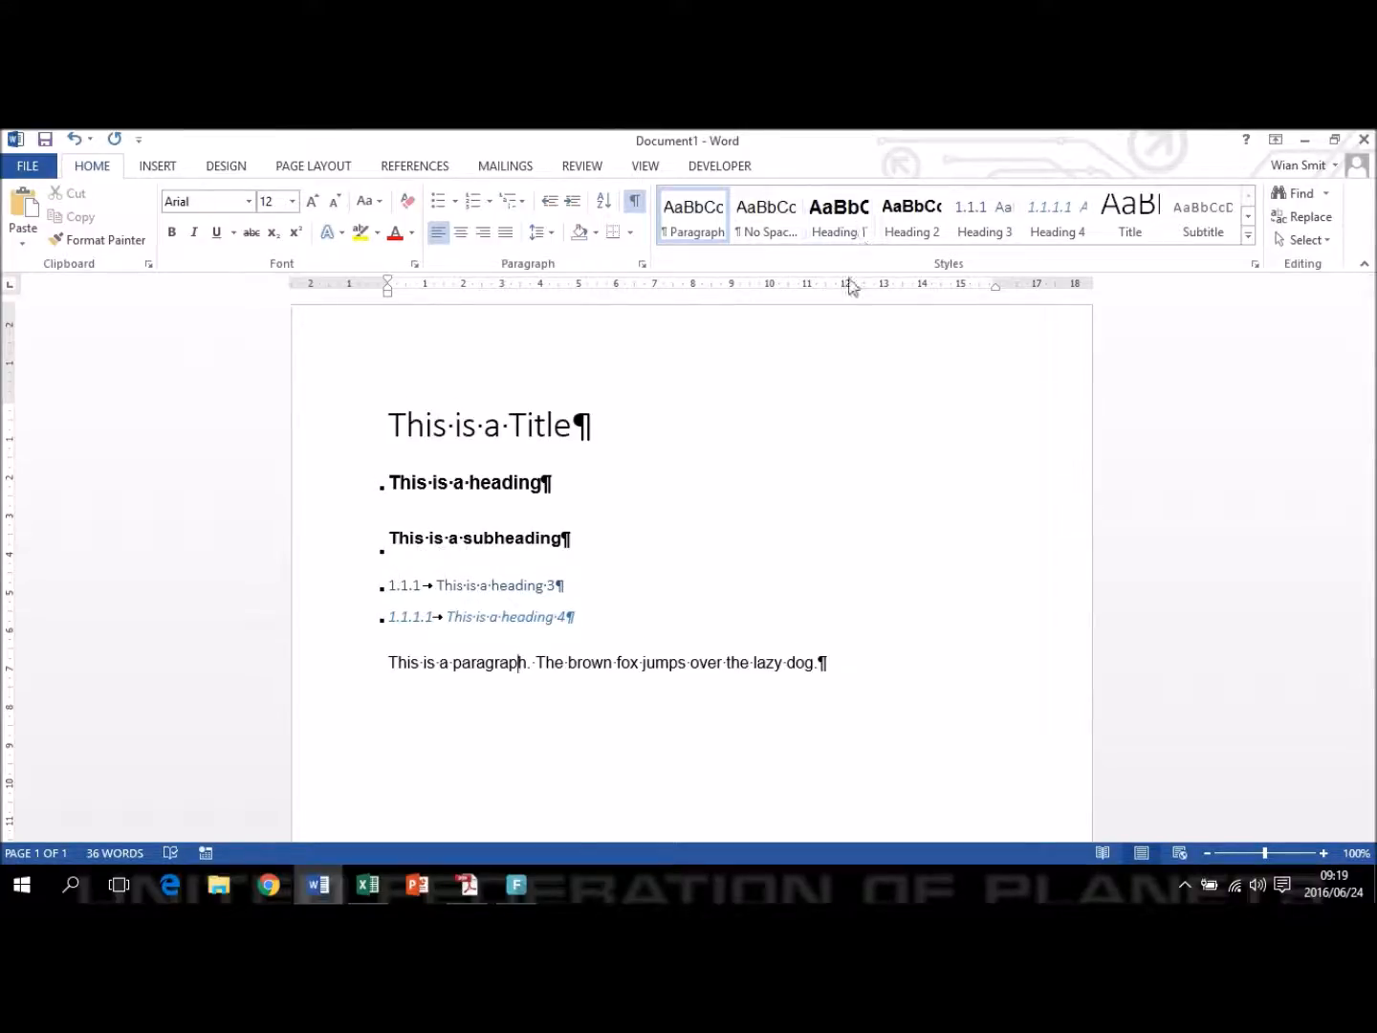
Number the headings with the library multilevel list 1 Heading 1, 1.1 Heading 2, 1.1.1 Heading 3, starting from the line "This is a heading".
left_click(495, 482)
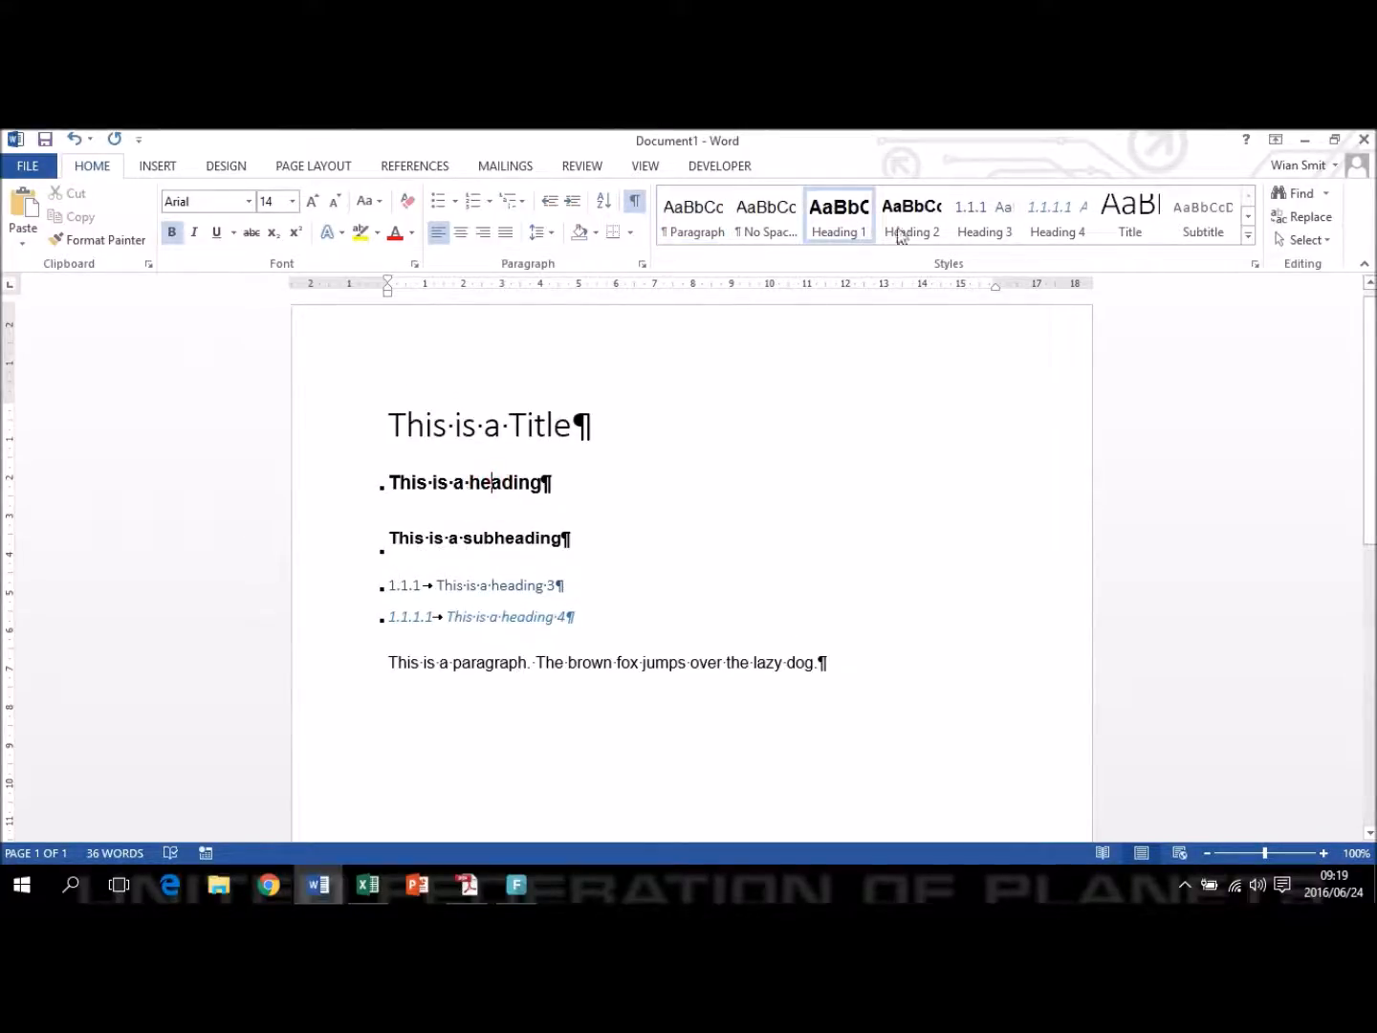
left_click(837, 235)
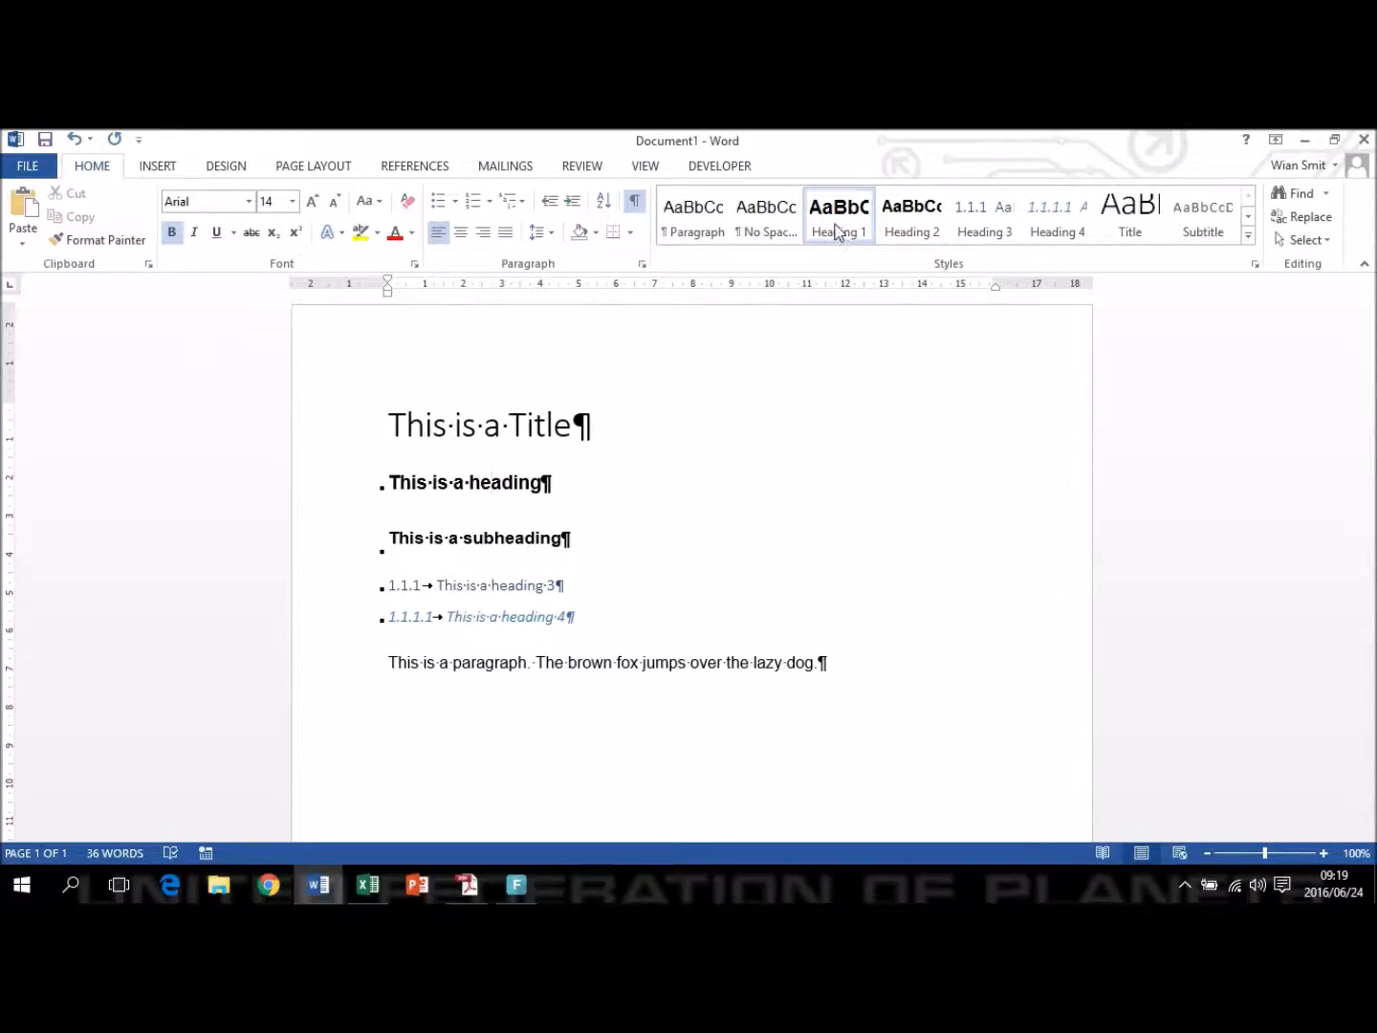
left_click(525, 202)
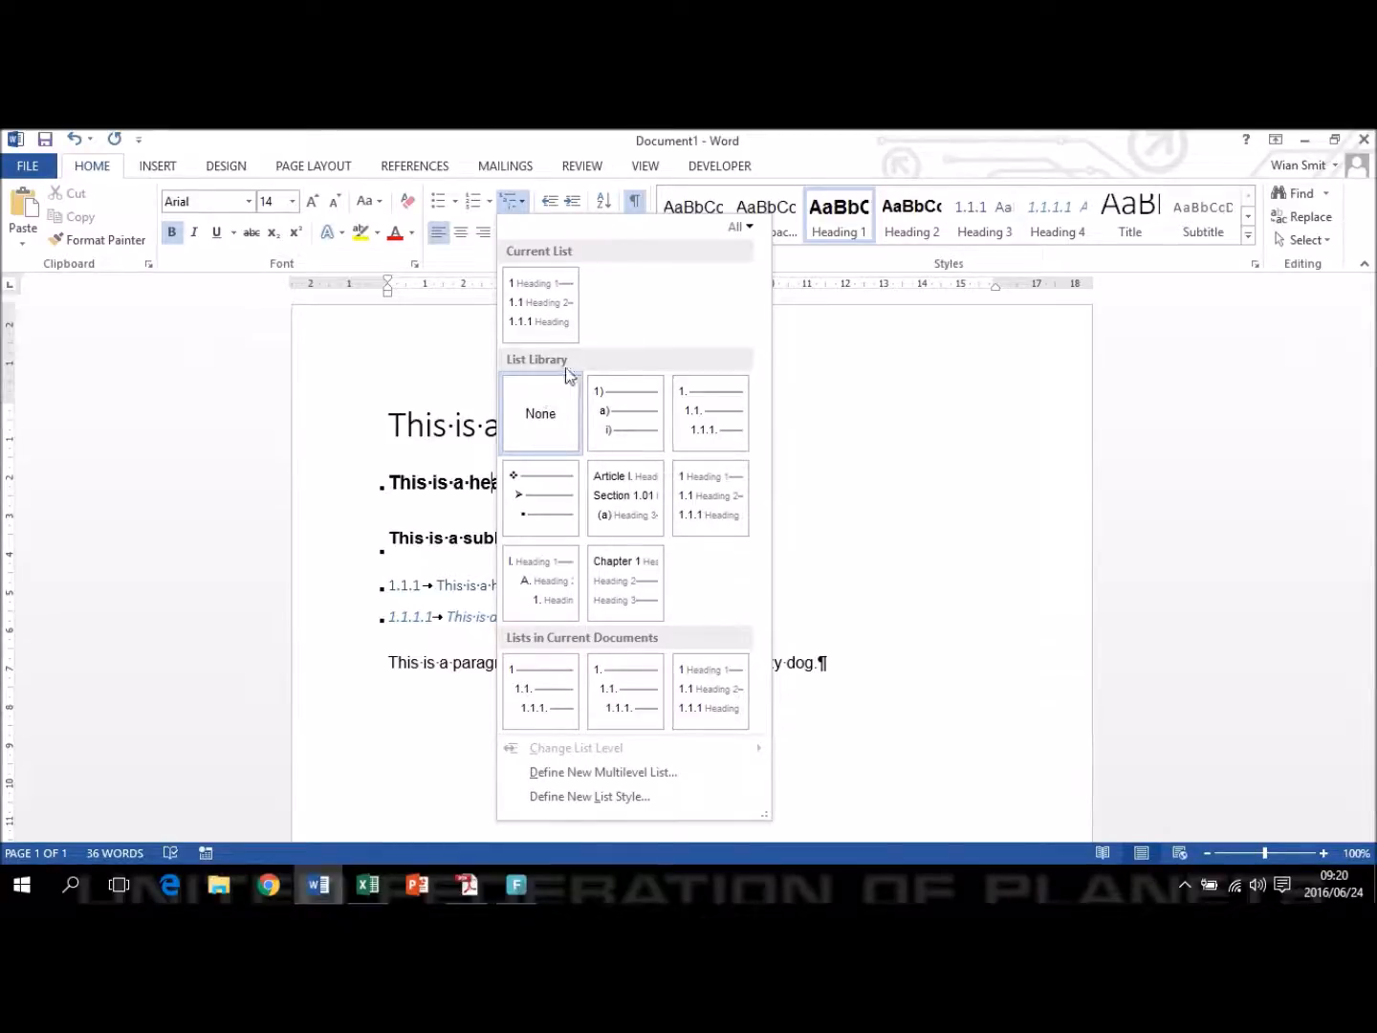
mouse_move(713, 529)
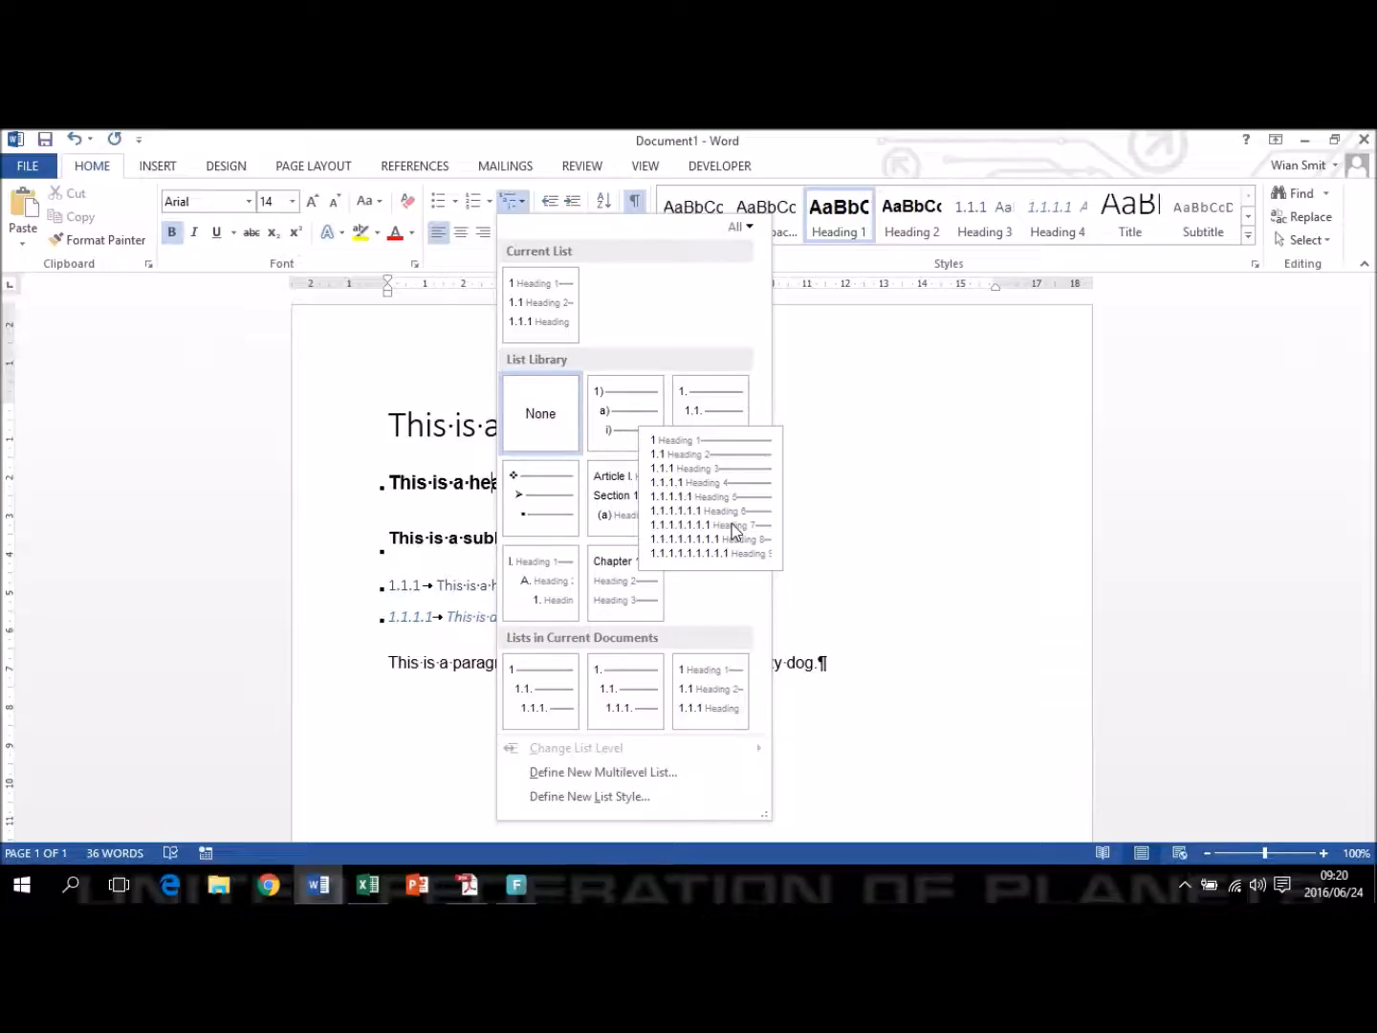
left_click(734, 528)
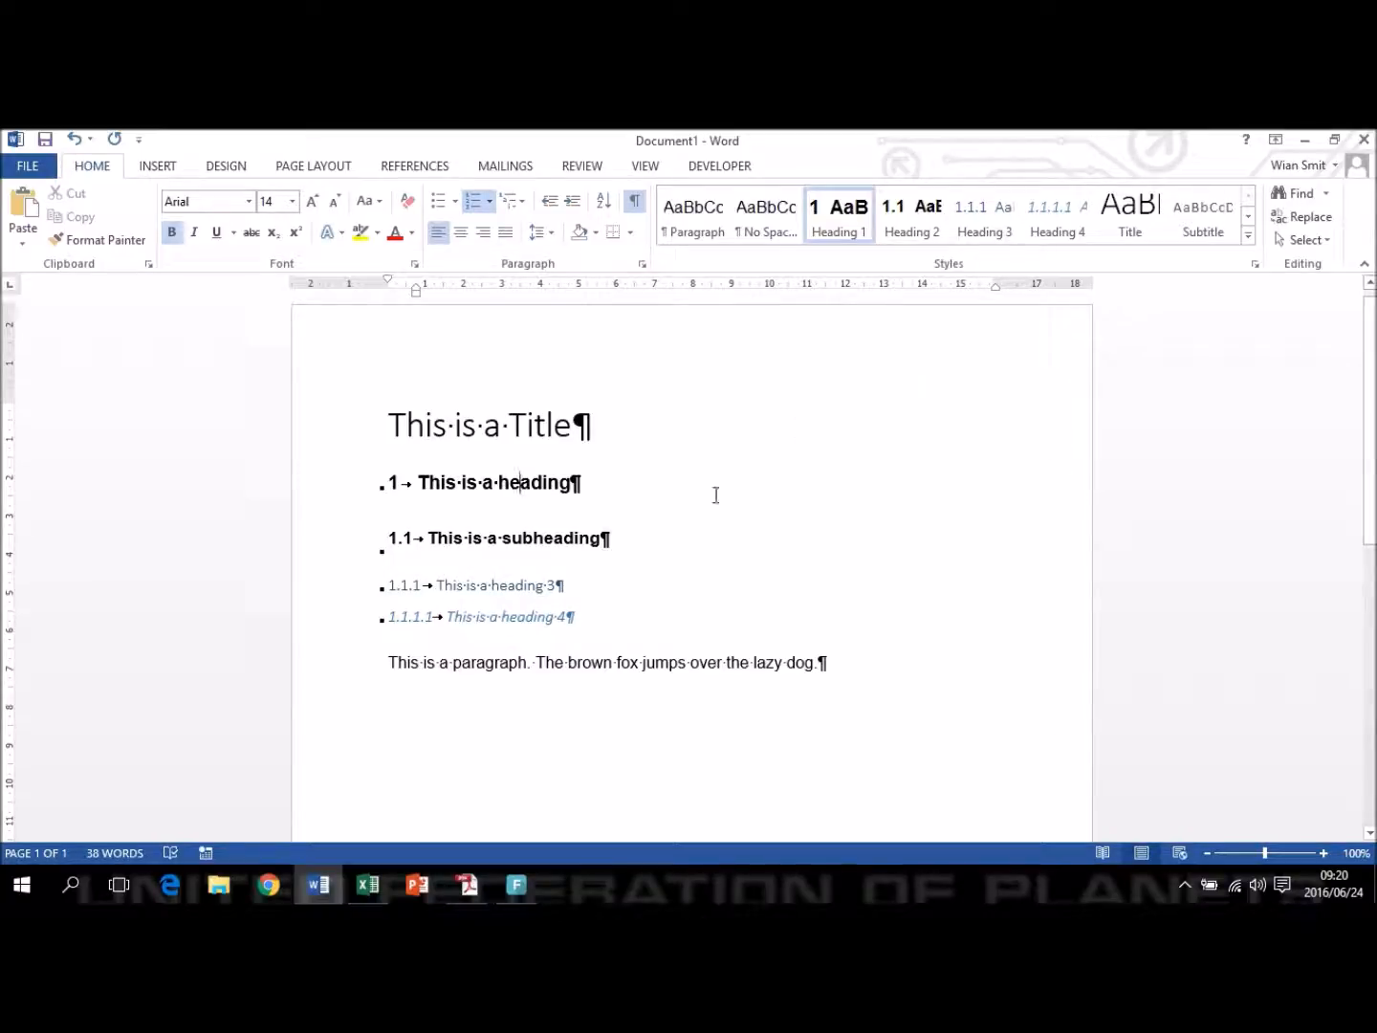
Add the line "This is subheading" below the existing subheading and apply the Heading 2 style to it.
left_click(659, 538)
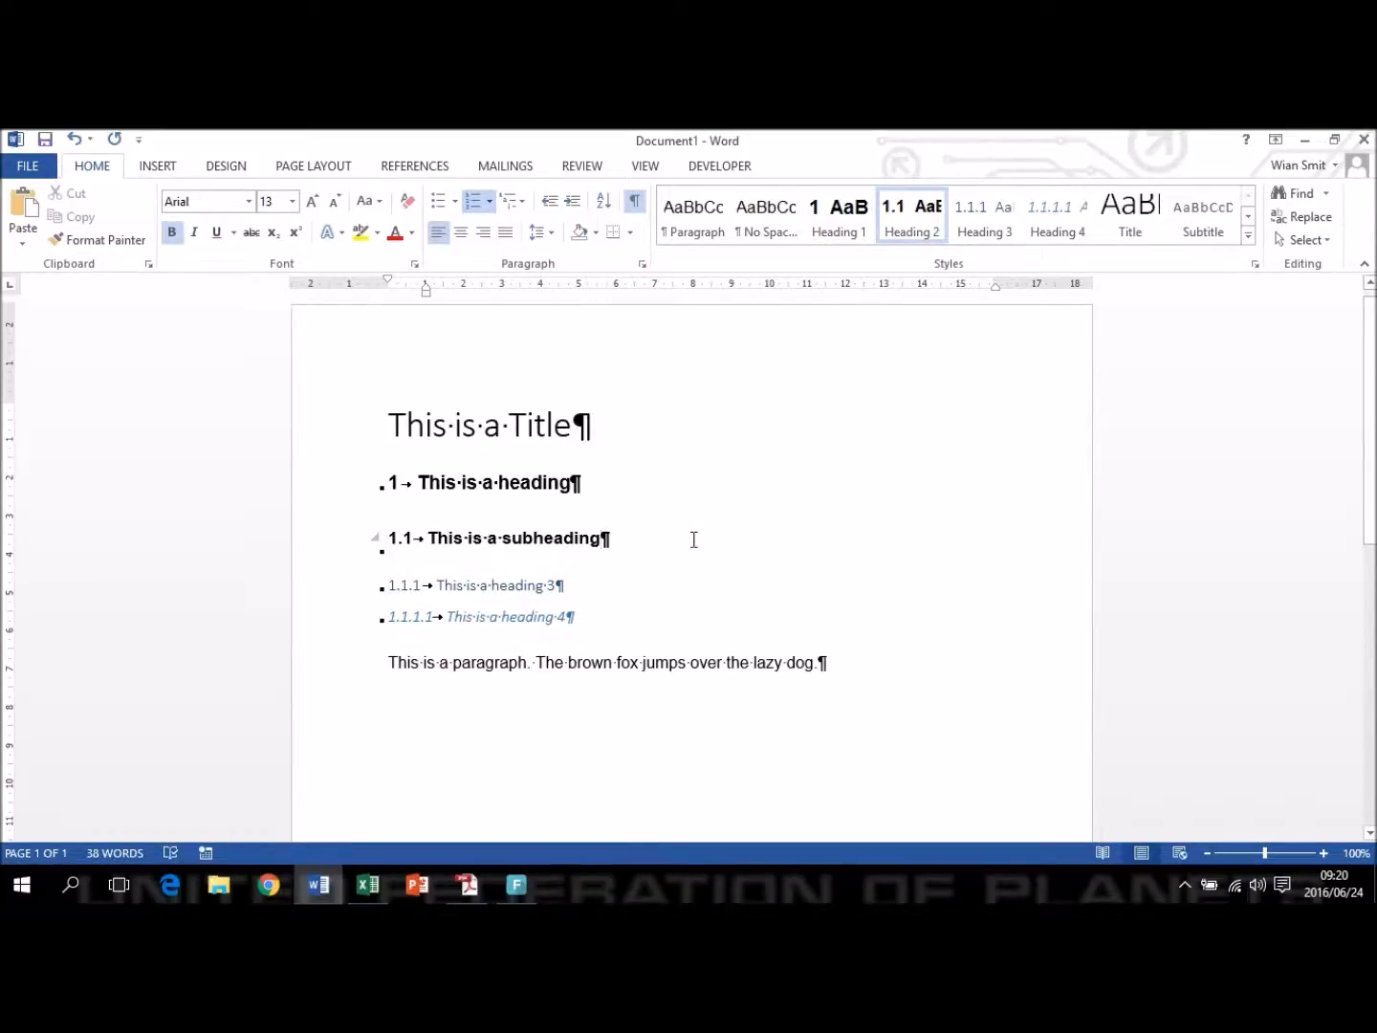
key("Return")
type("This is subheading")
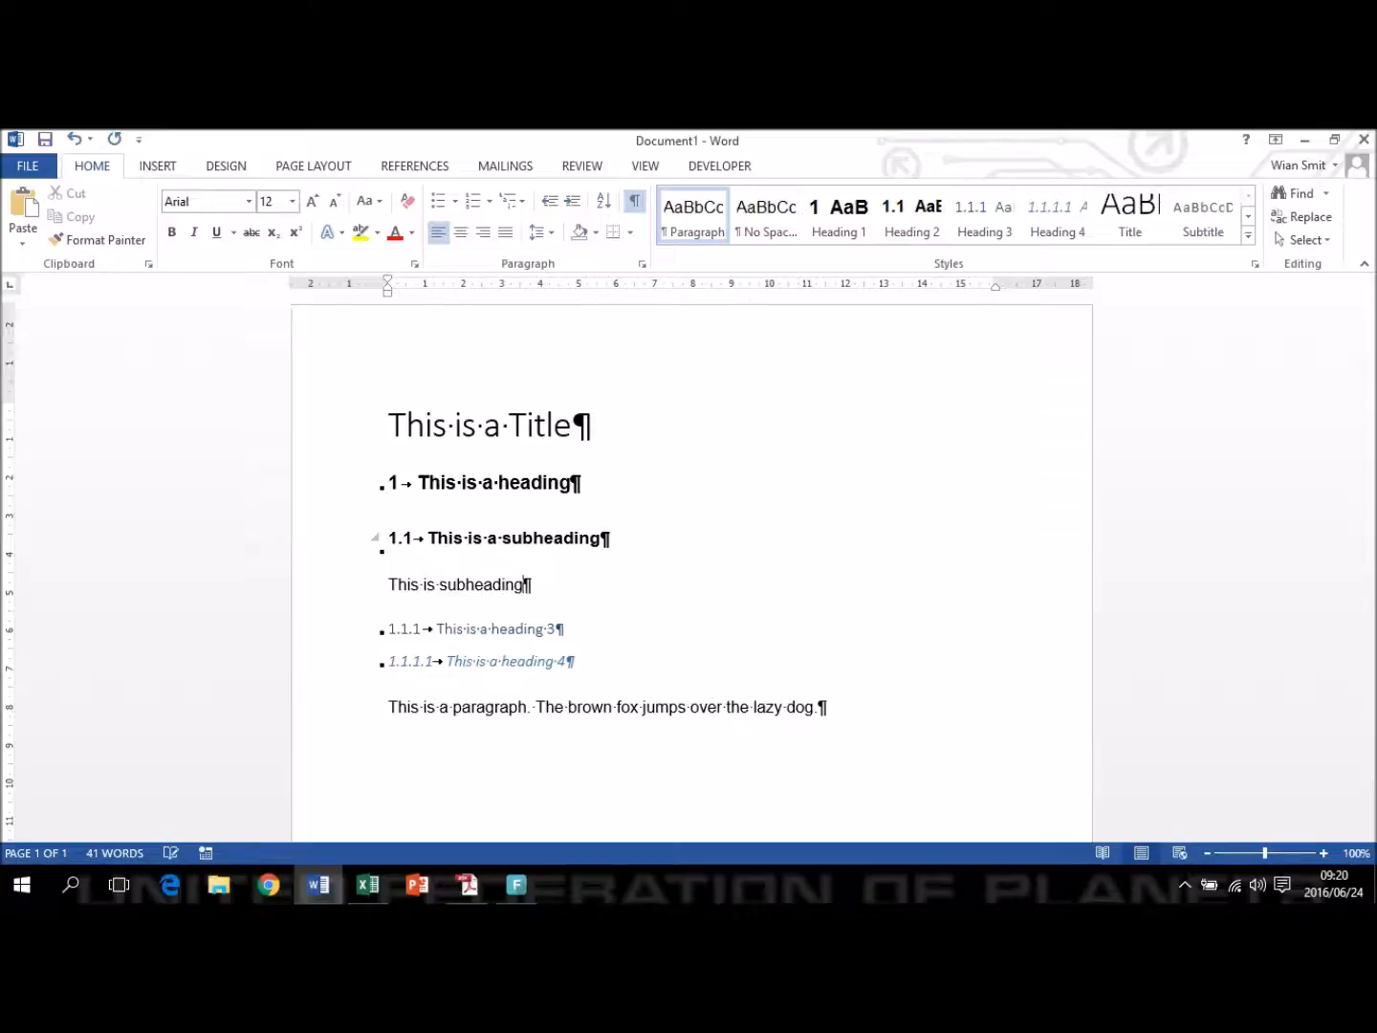
left_click(911, 216)
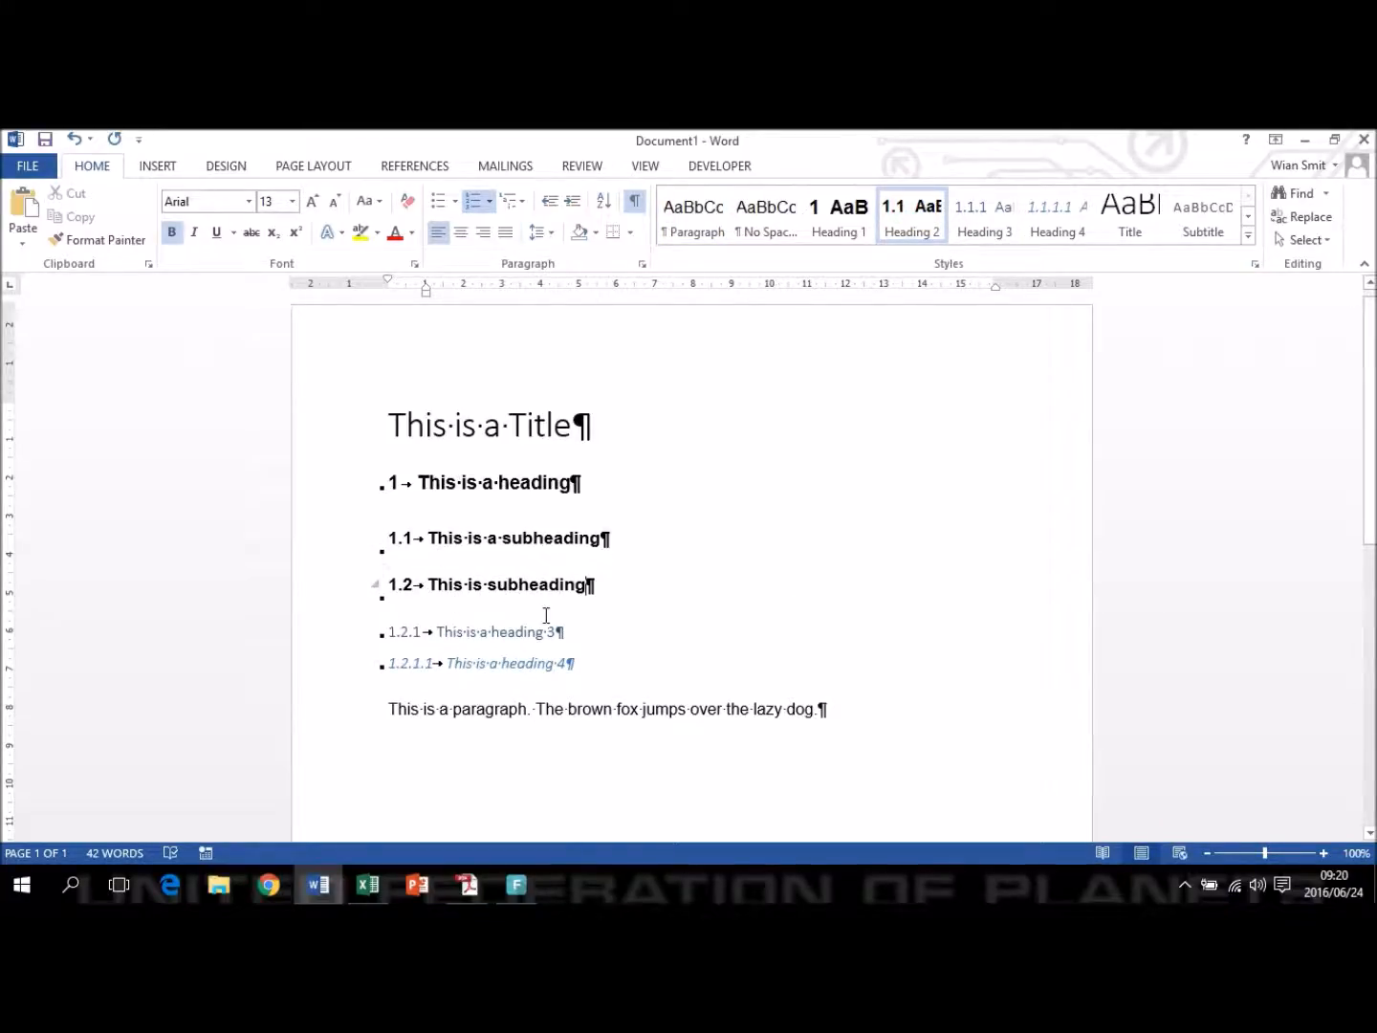
Add the line "This is a superheading" below the second subheading and apply the Heading 1 style to it.
key("Return")
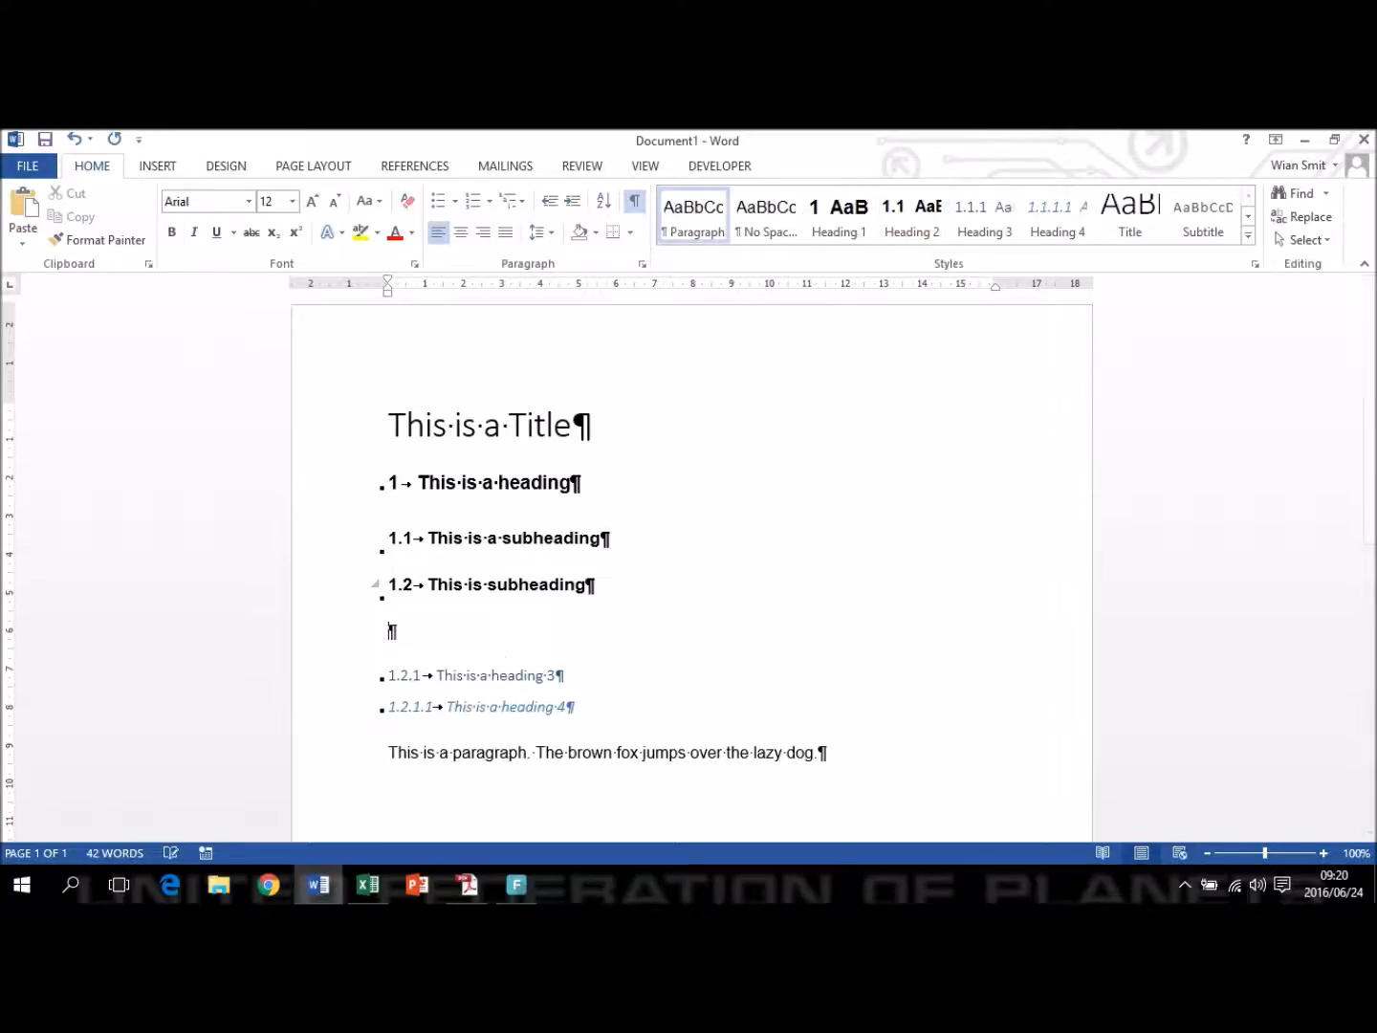
type("This is a super")
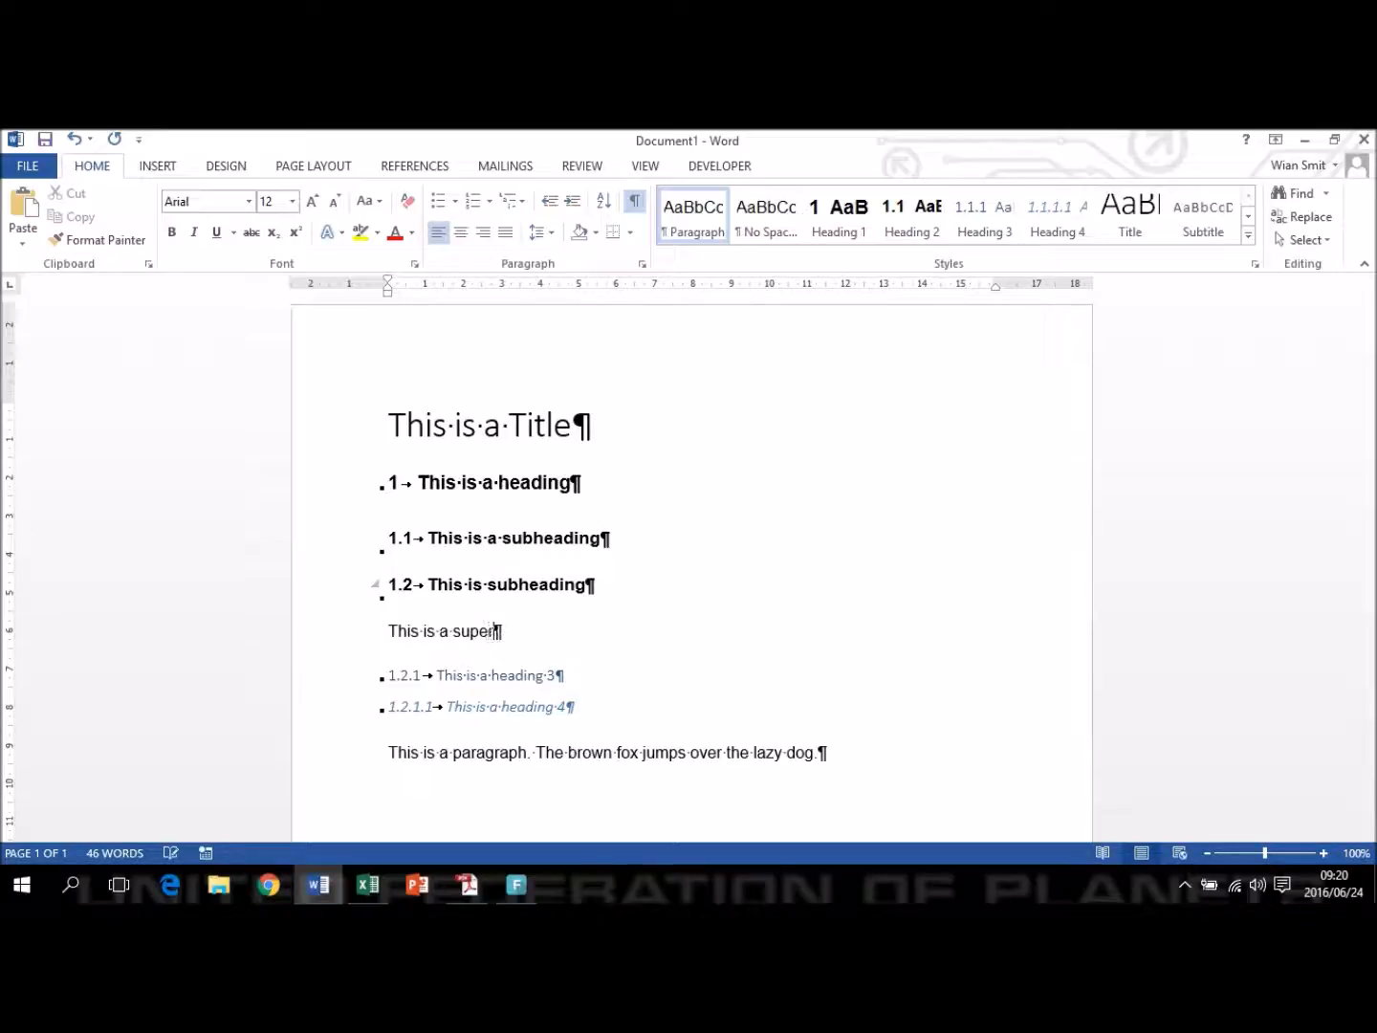
type("heading")
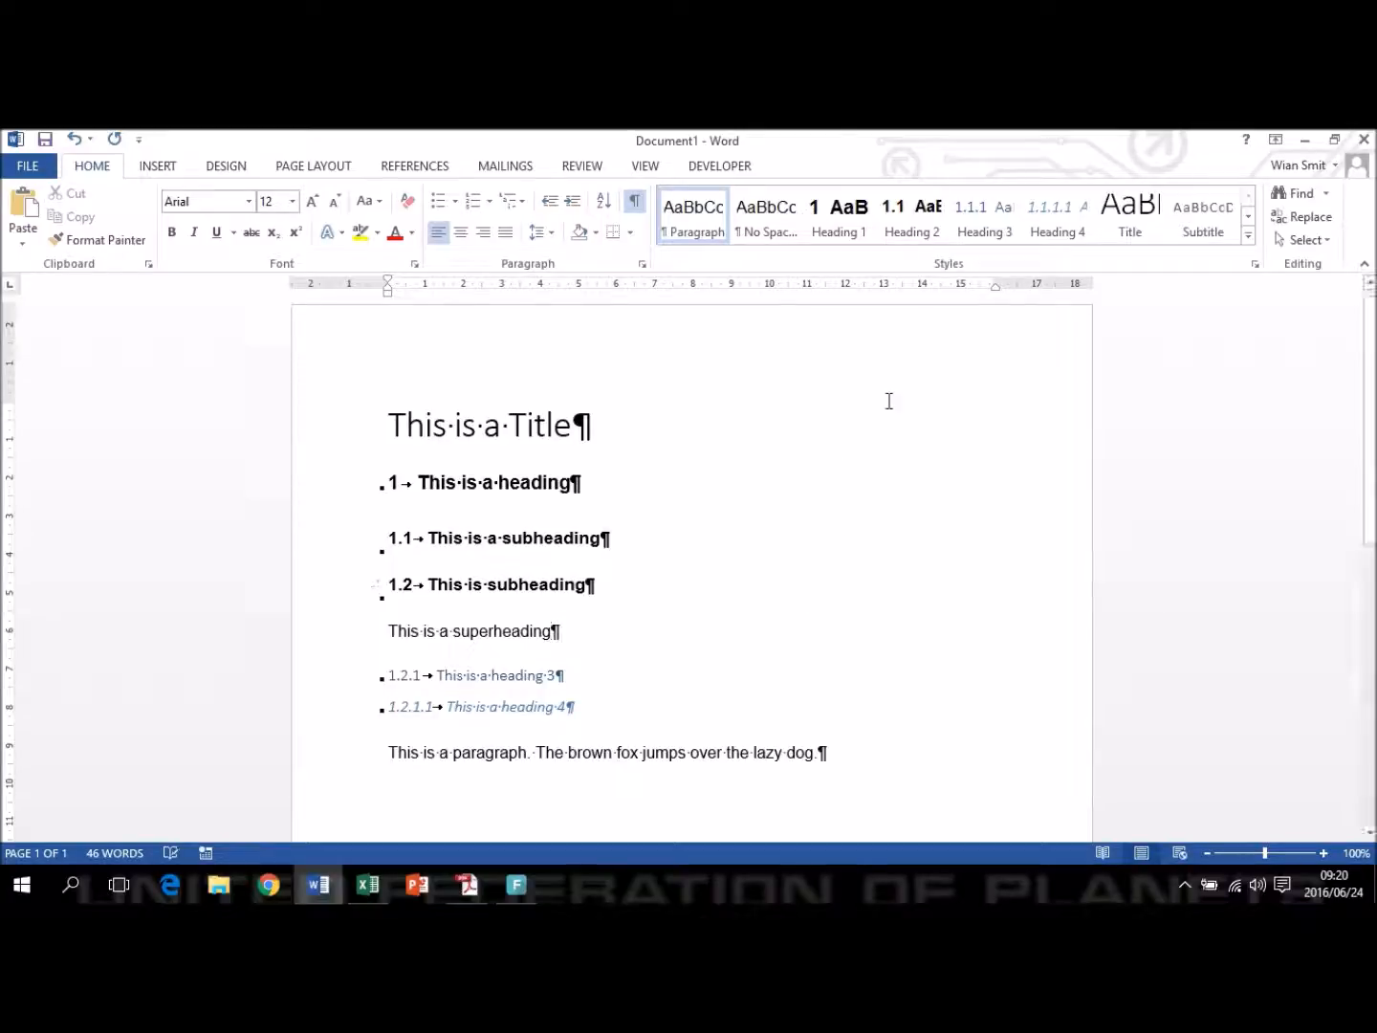
left_click(823, 205)
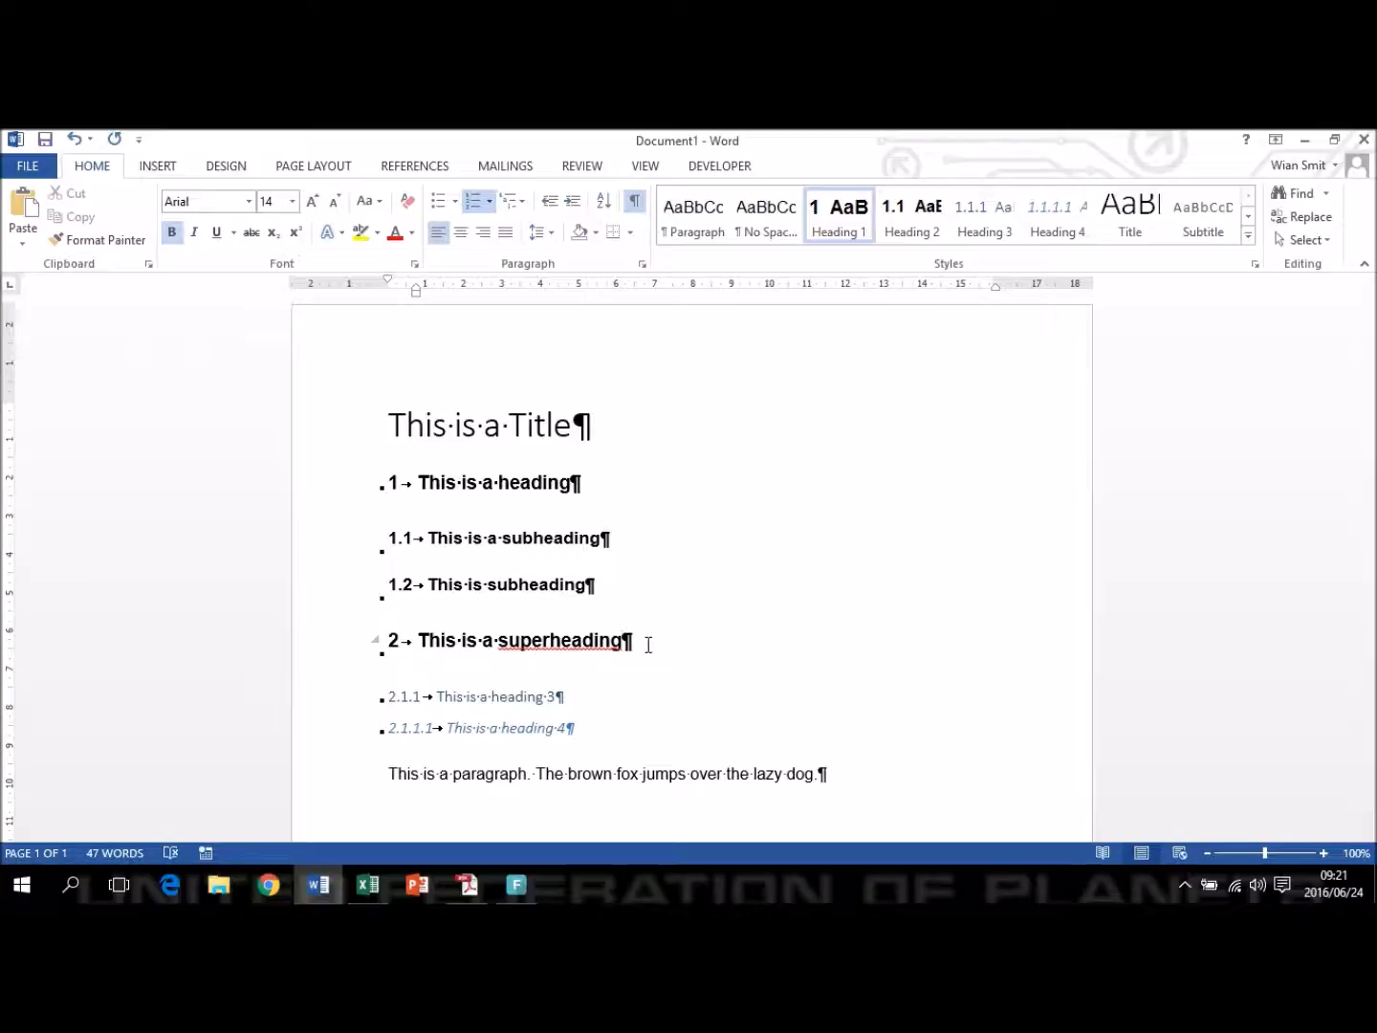
Modify the Title style to use Arial at 20 pt, bold and centered.
left_click(507, 435)
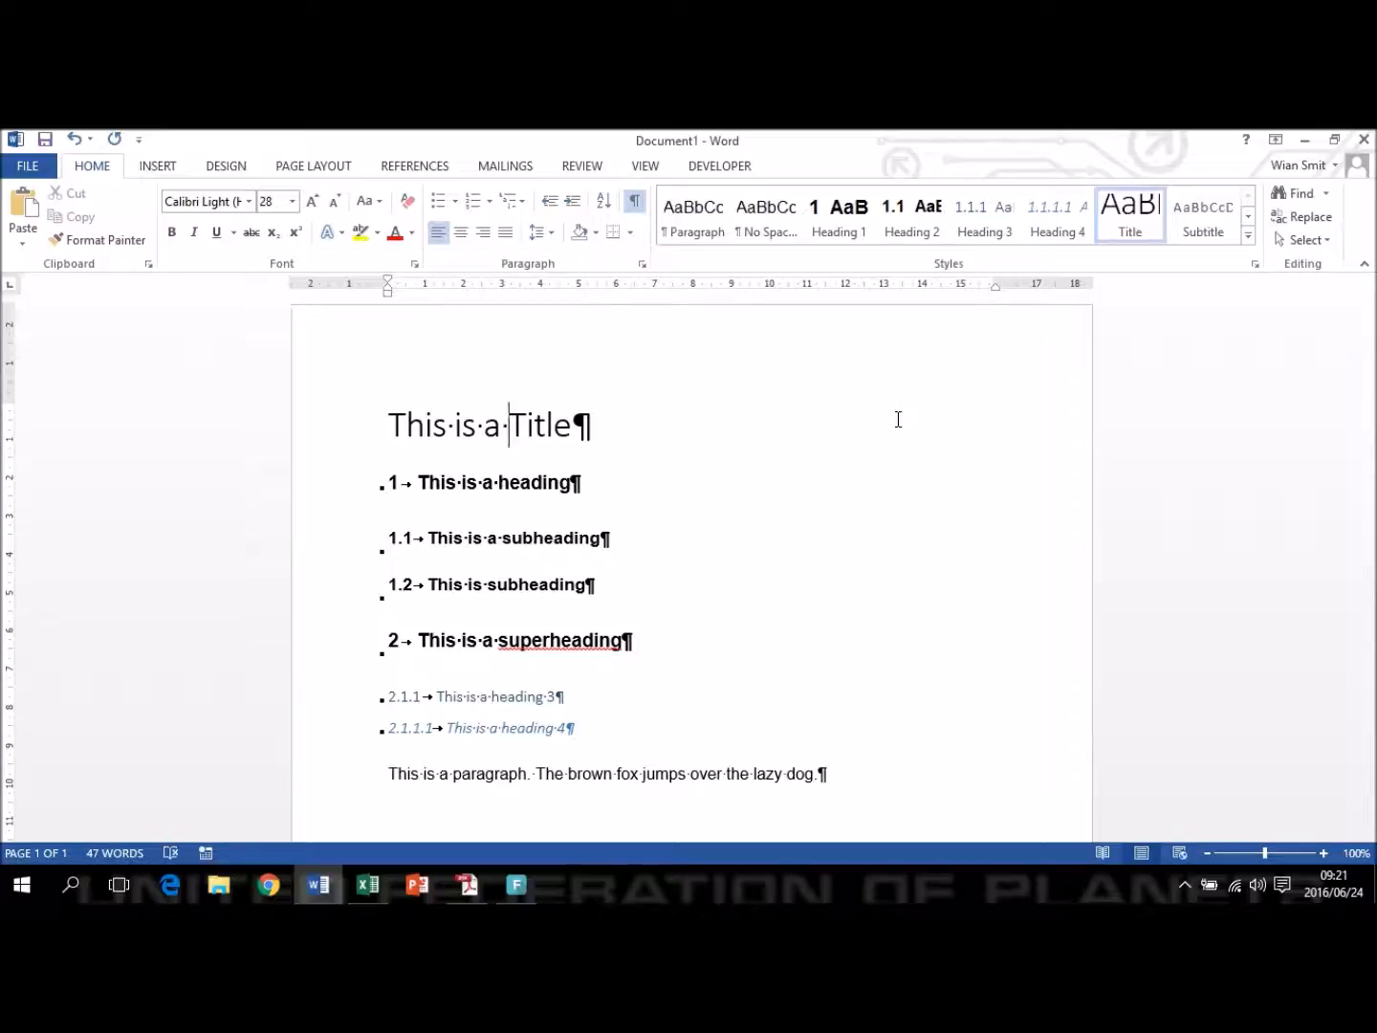
right_click(1132, 230)
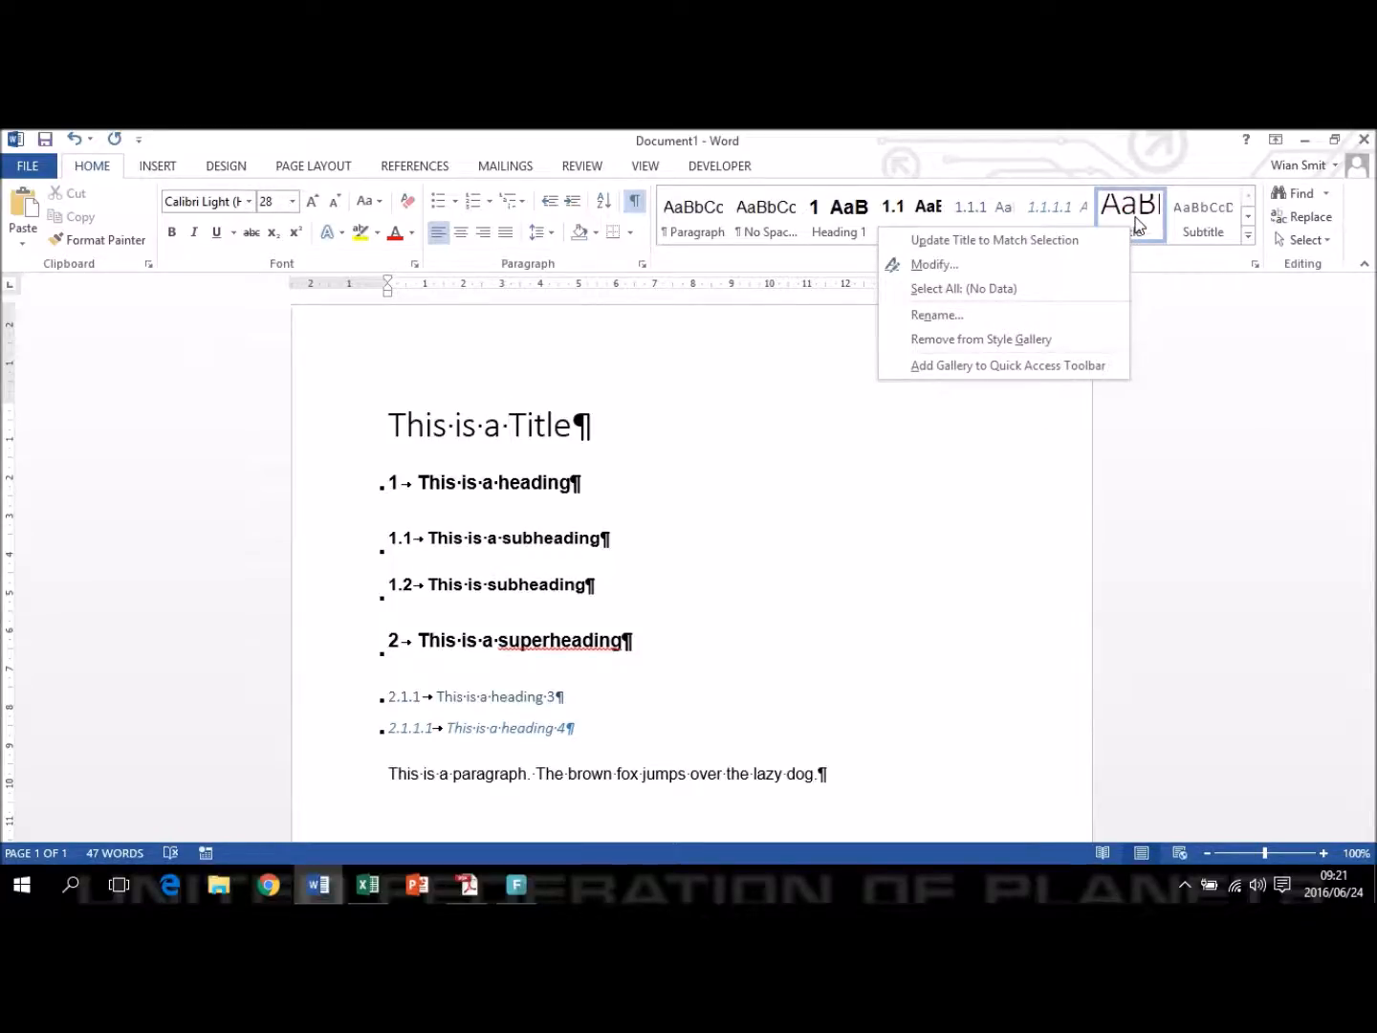
left_click(1153, 310)
right_click(1145, 208)
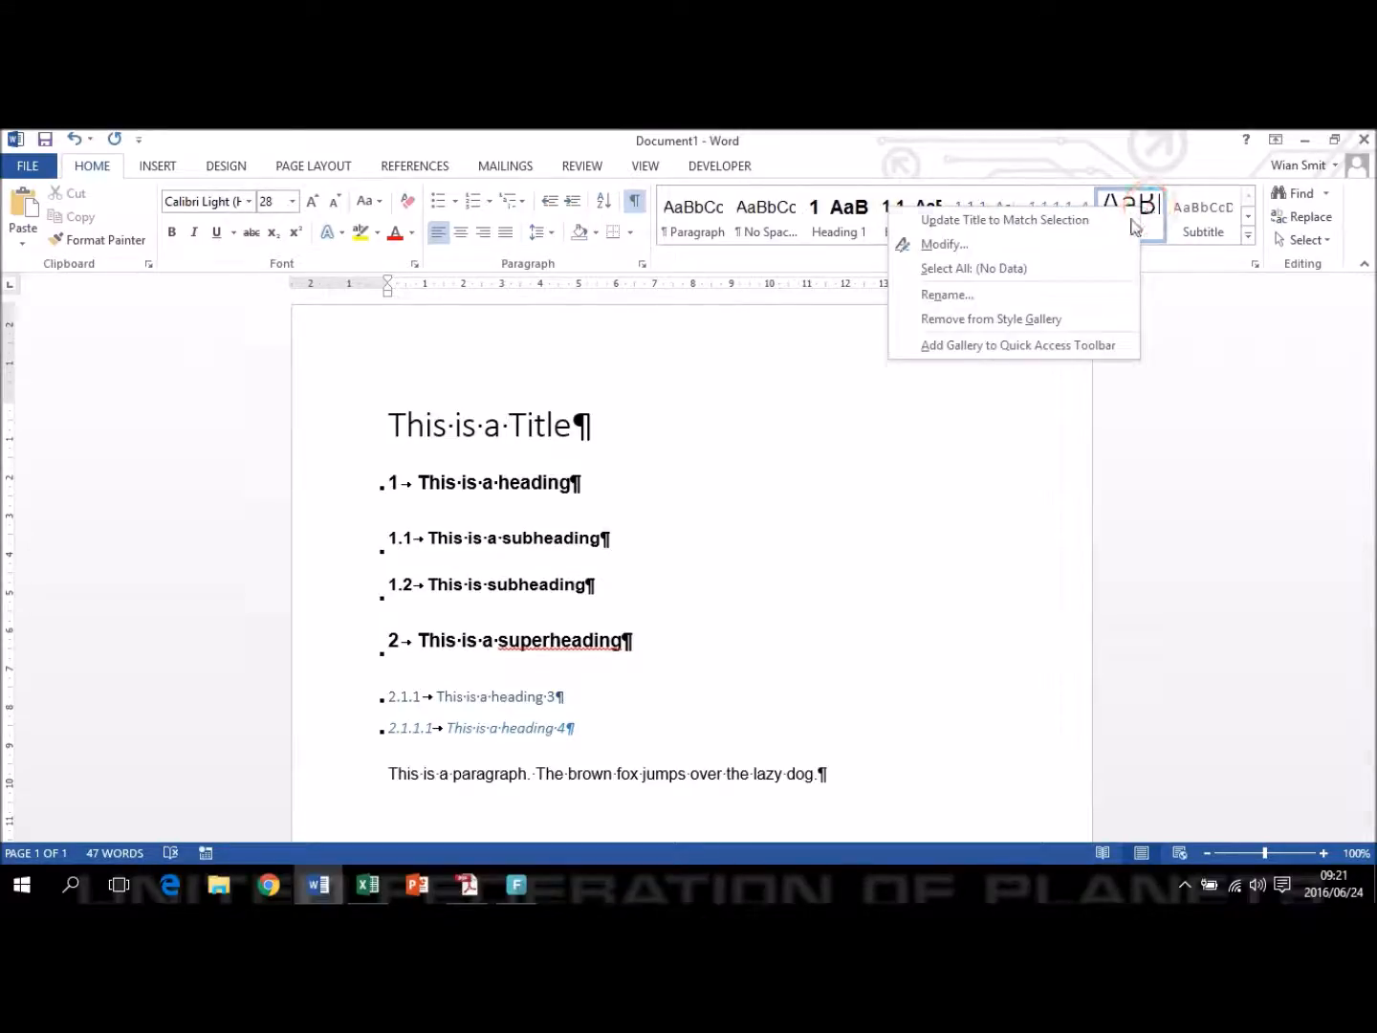
left_click(950, 245)
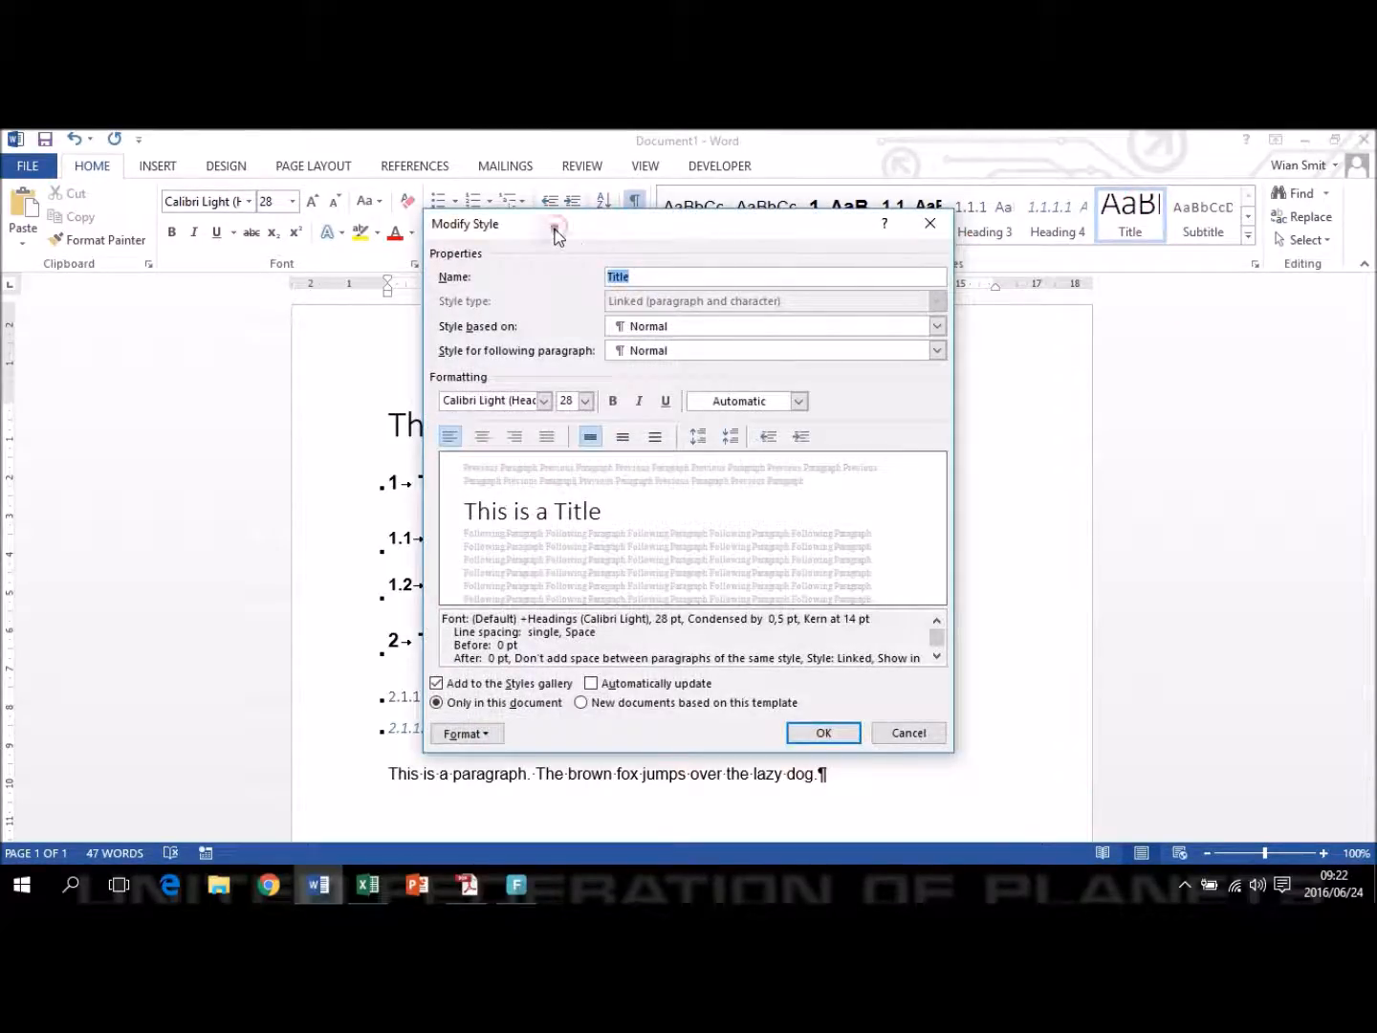
left_click(544, 401)
left_click(519, 475)
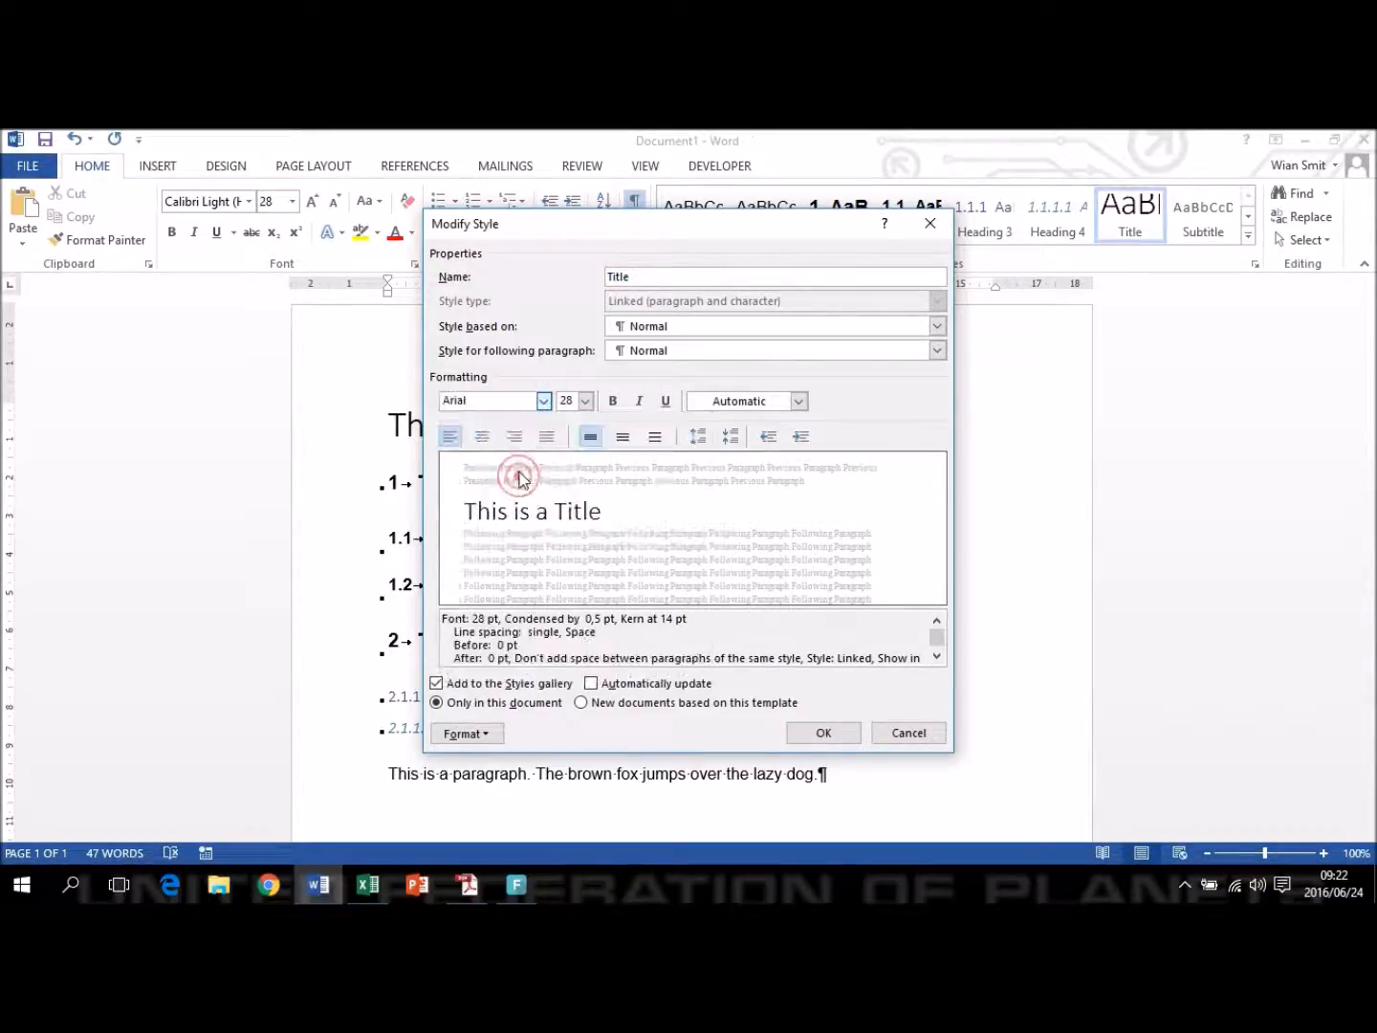
left_click(591, 400)
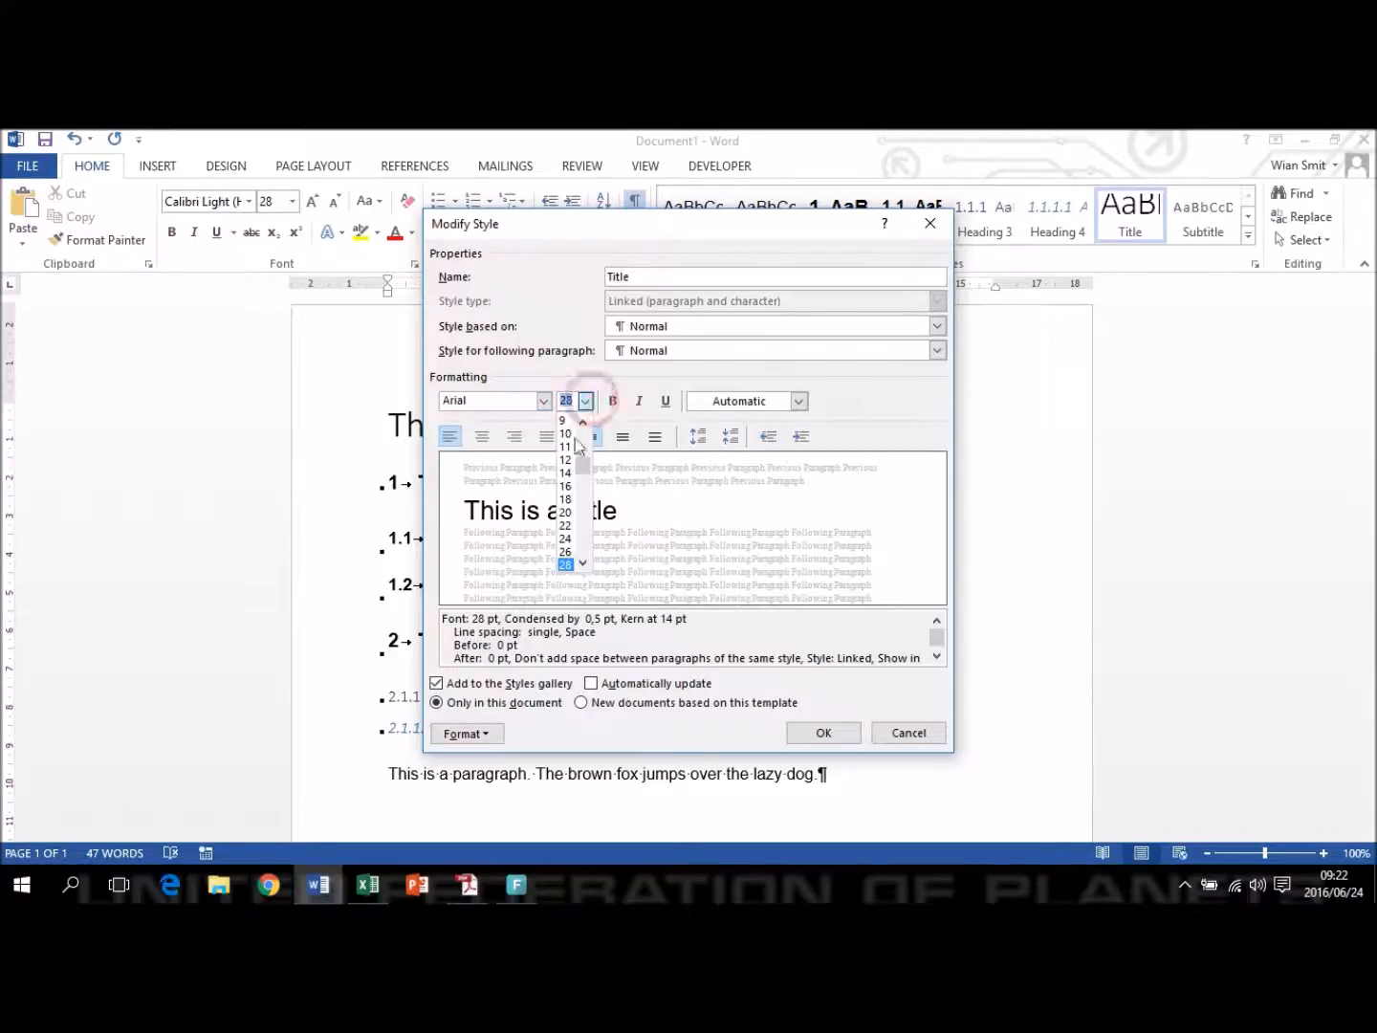
left_click(573, 513)
left_click(613, 401)
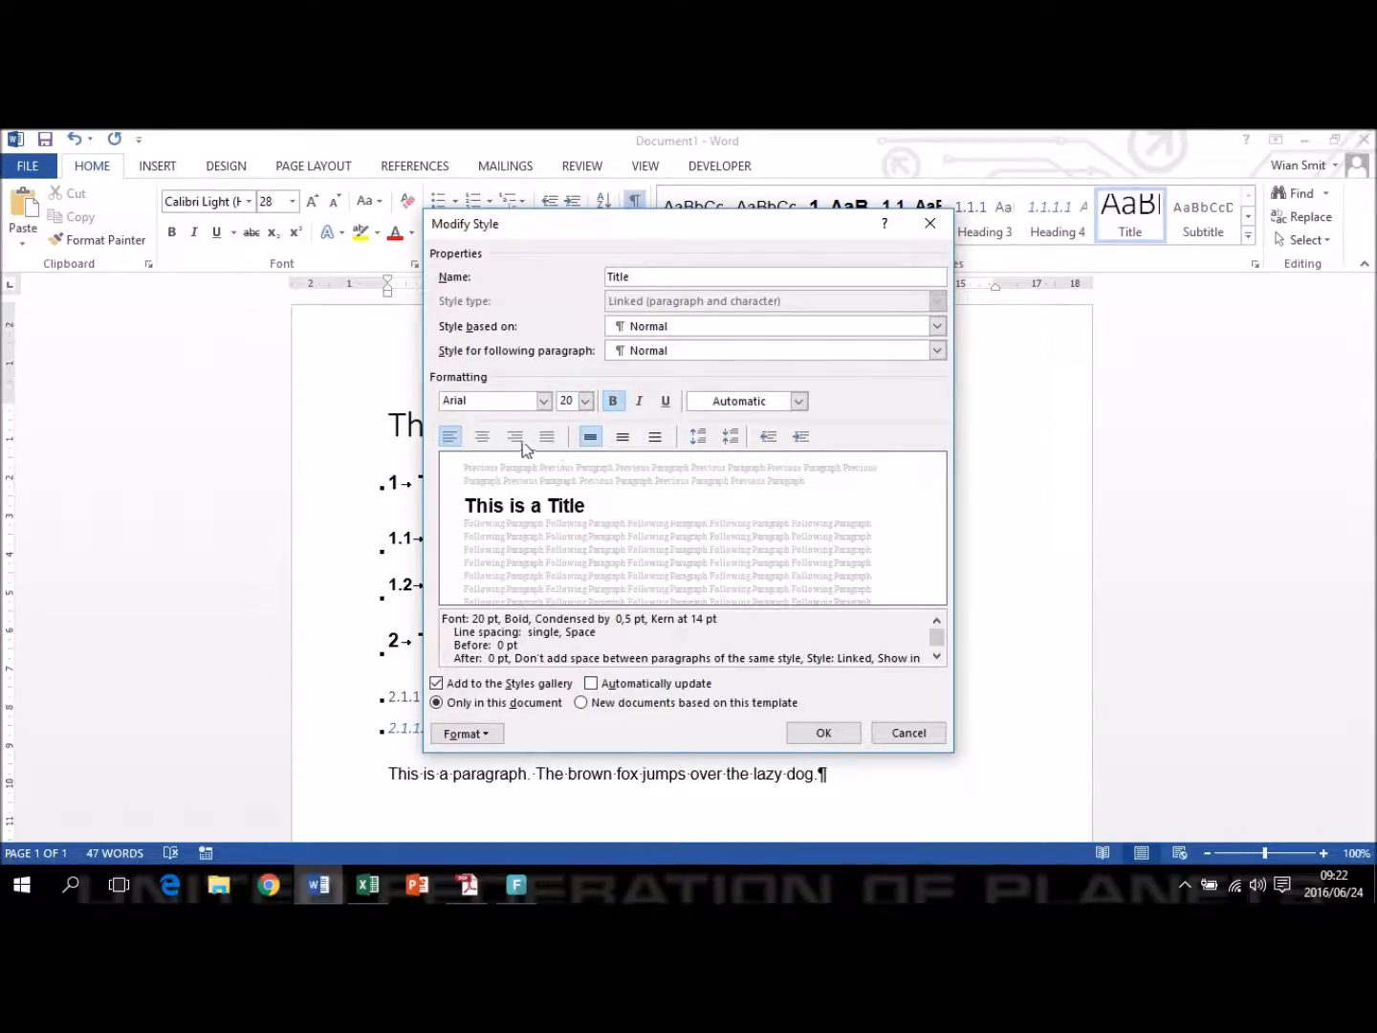
left_click(482, 436)
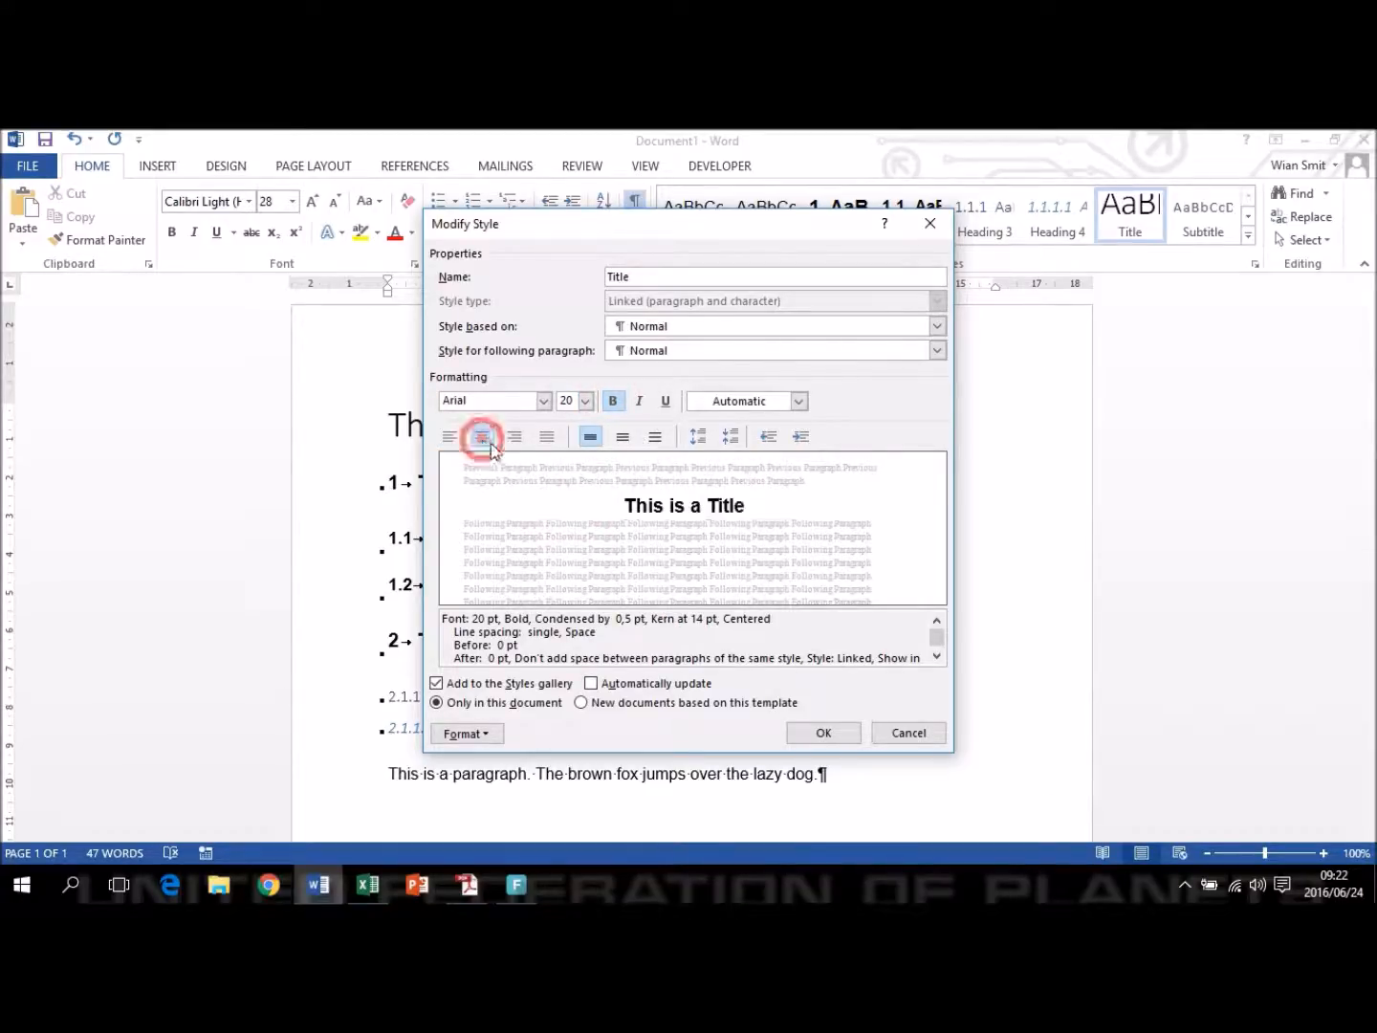
Set the Title style's paragraph spacing to 18 pt after and its line spacing to 1,5 lines.
left_click(491, 736)
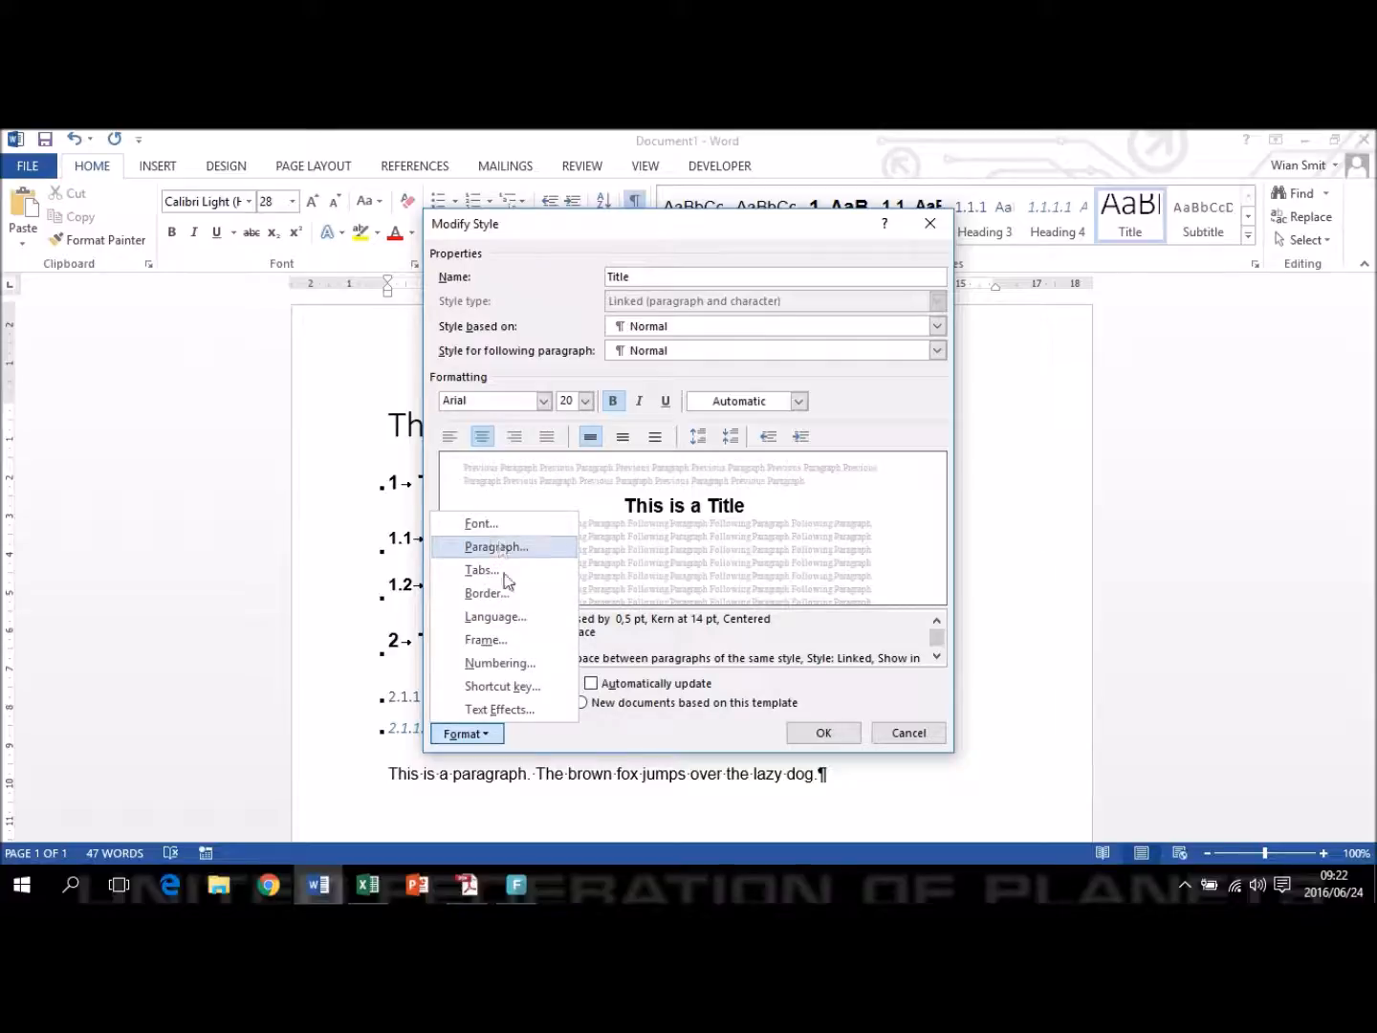
left_click(486, 735)
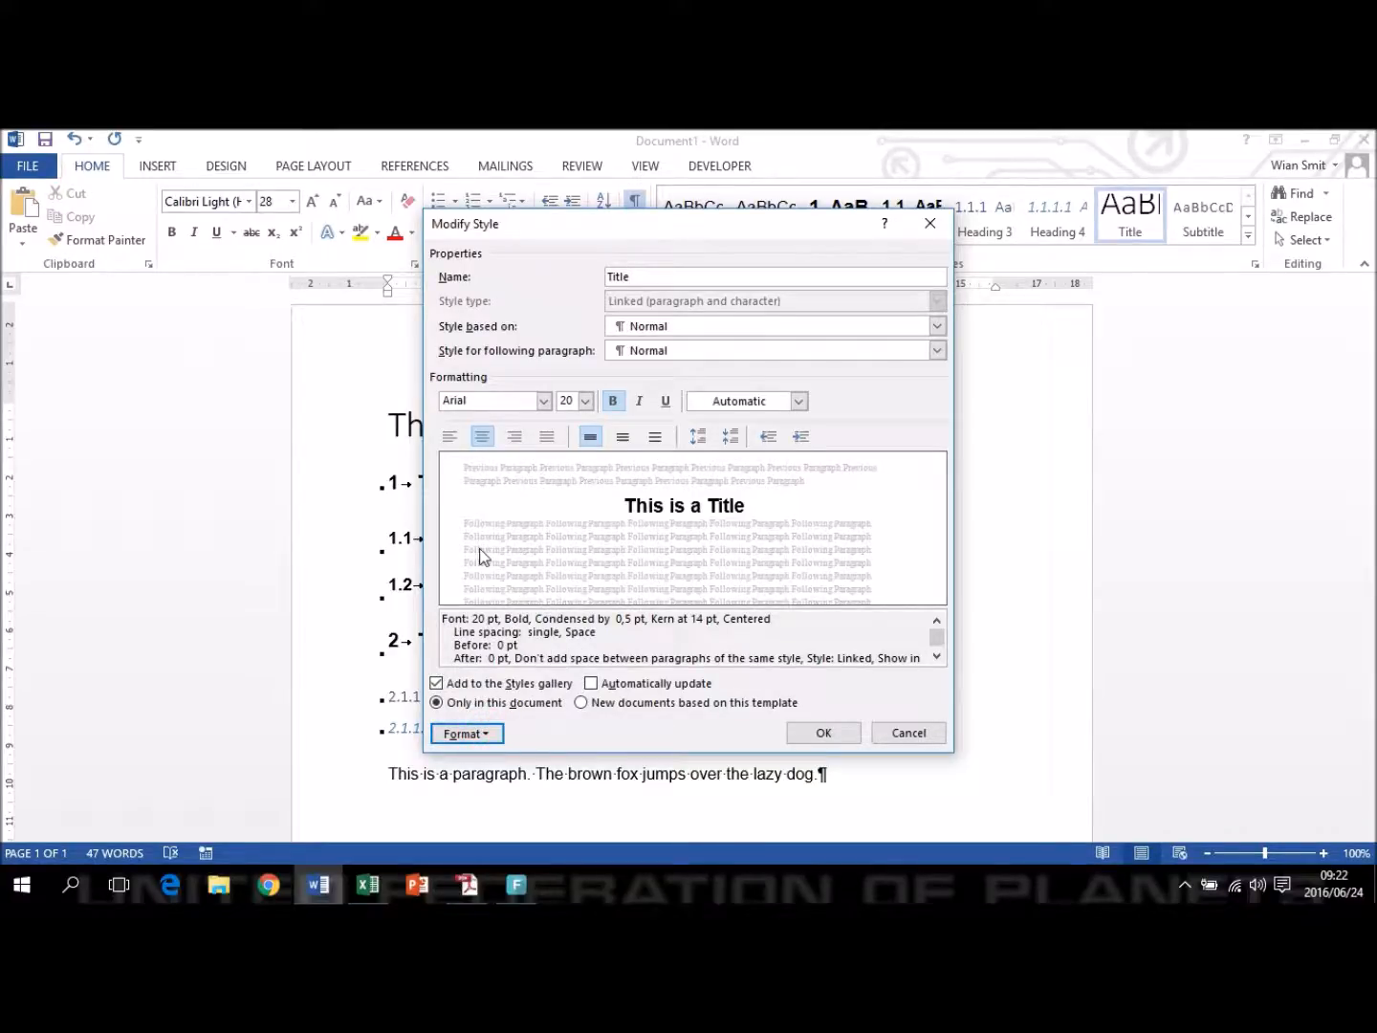
left_click(488, 734)
left_click(495, 546)
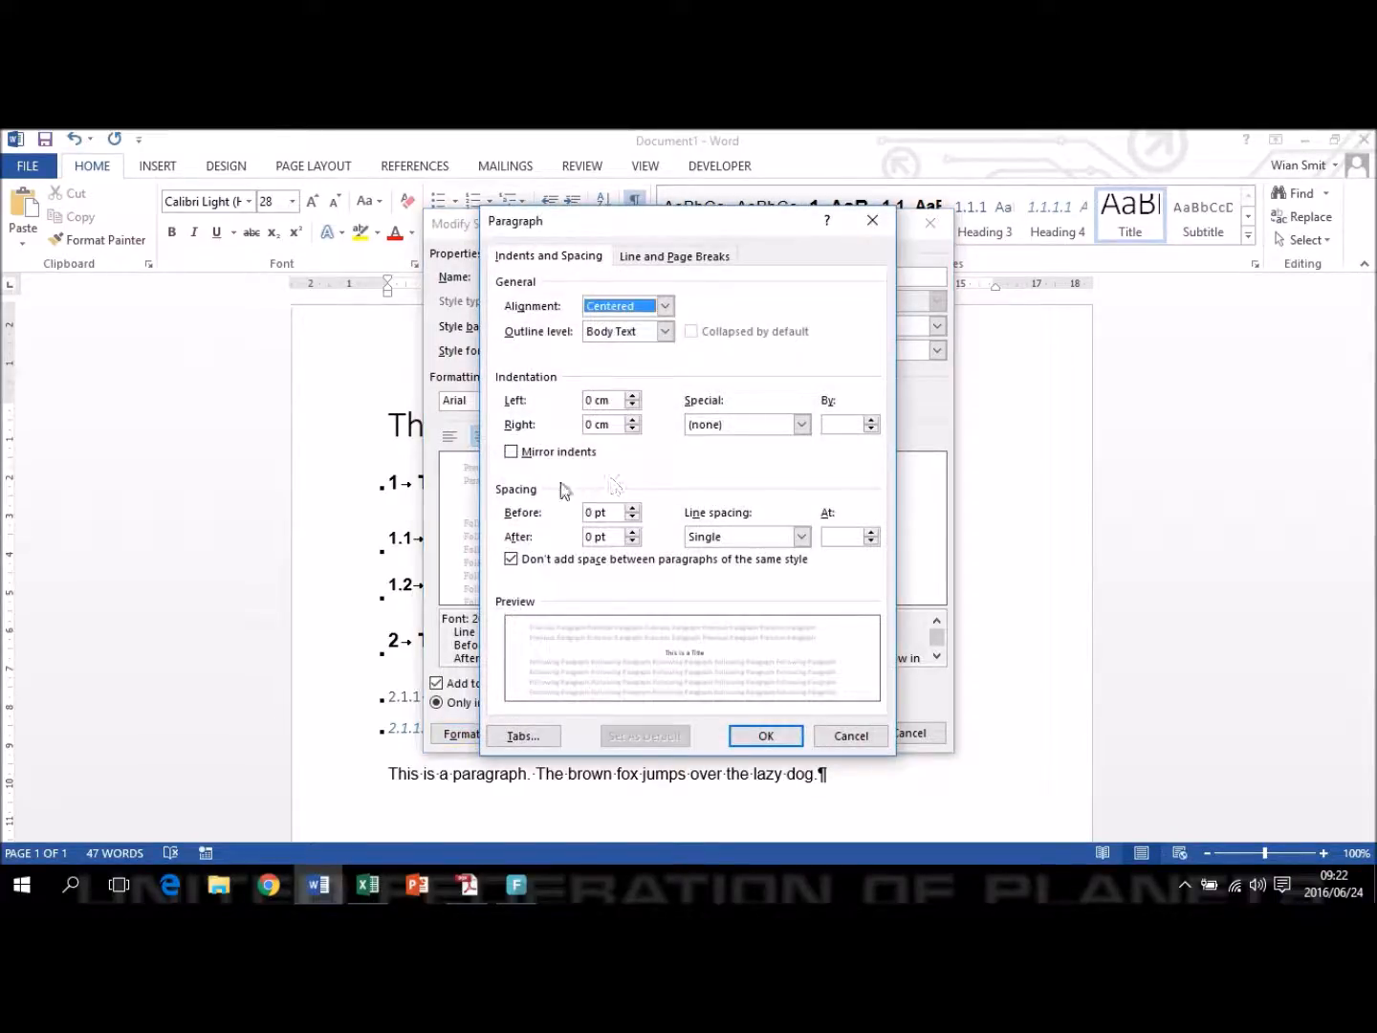
left_click(632, 532)
left_click(633, 532)
left_click(632, 531)
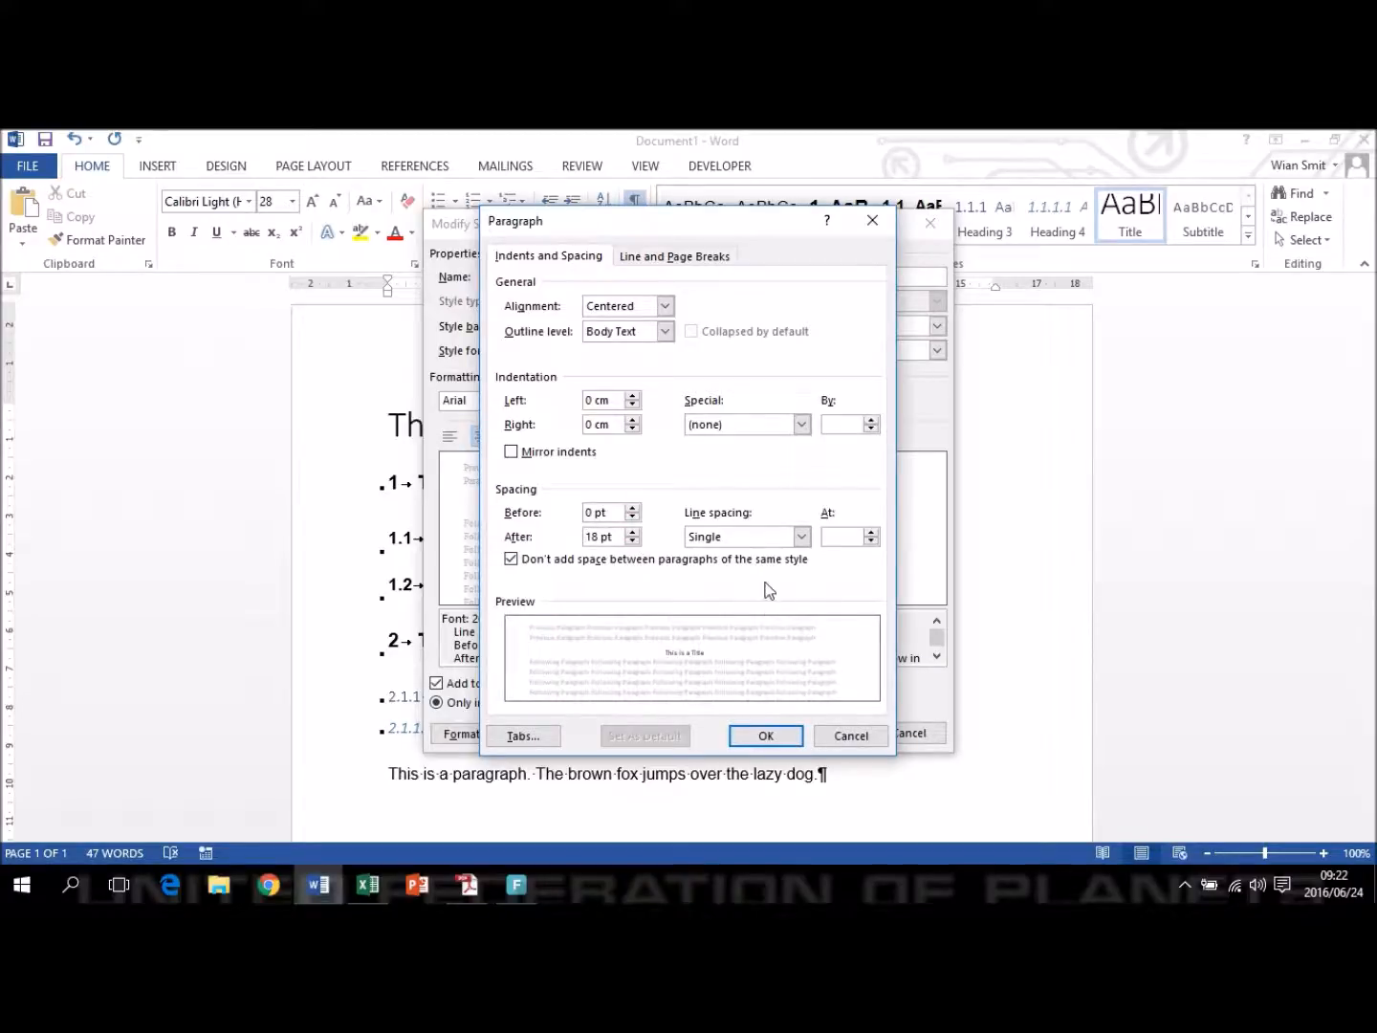
left_click(801, 536)
left_click(737, 567)
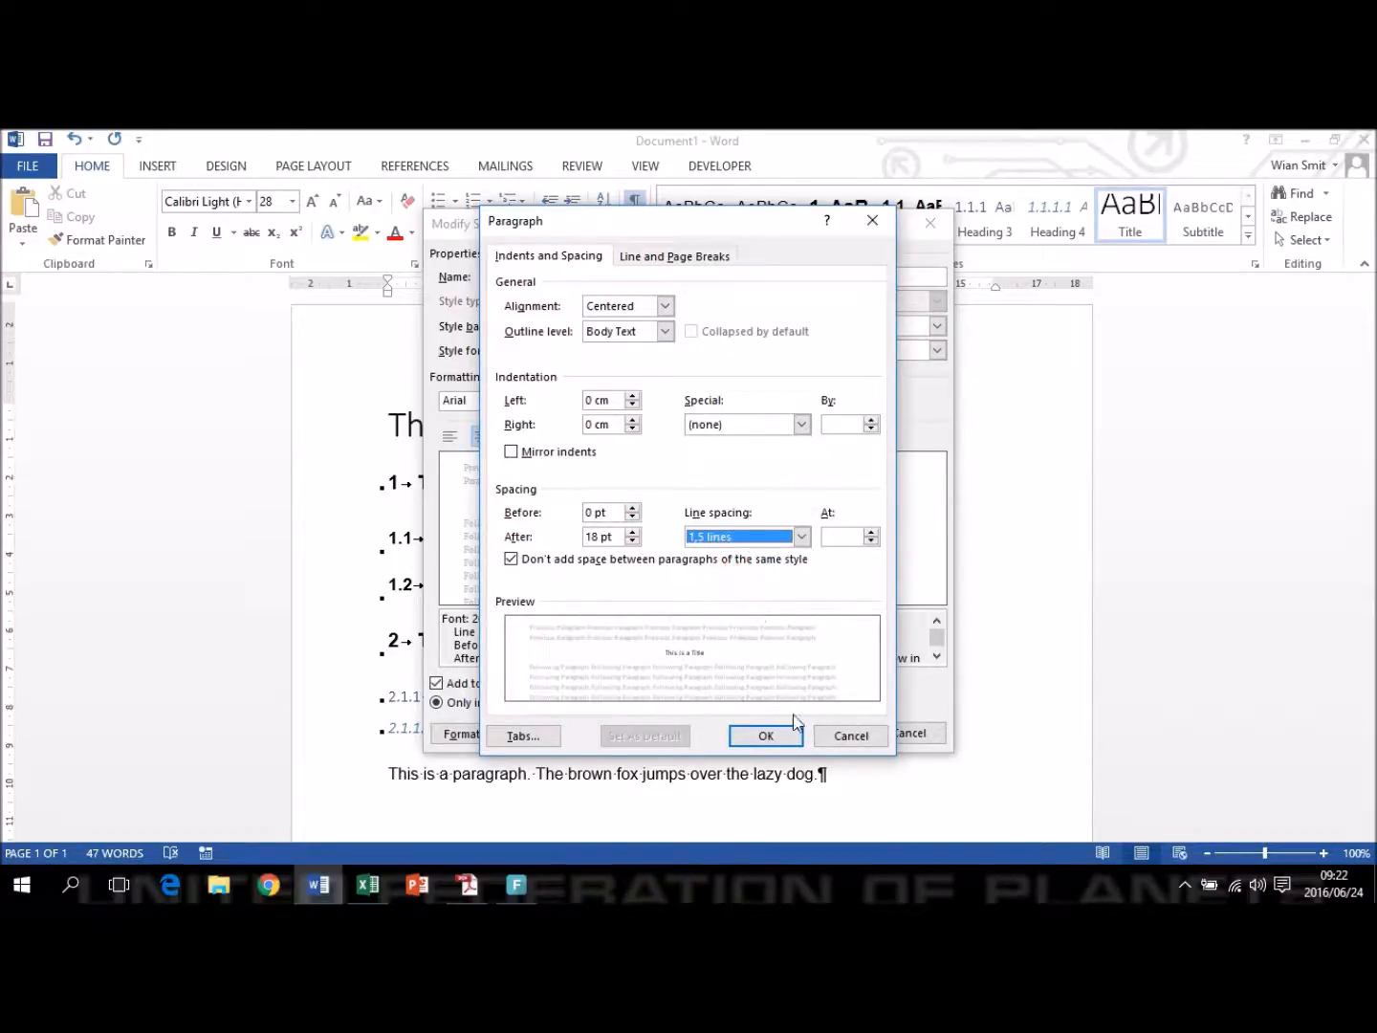
left_click(774, 738)
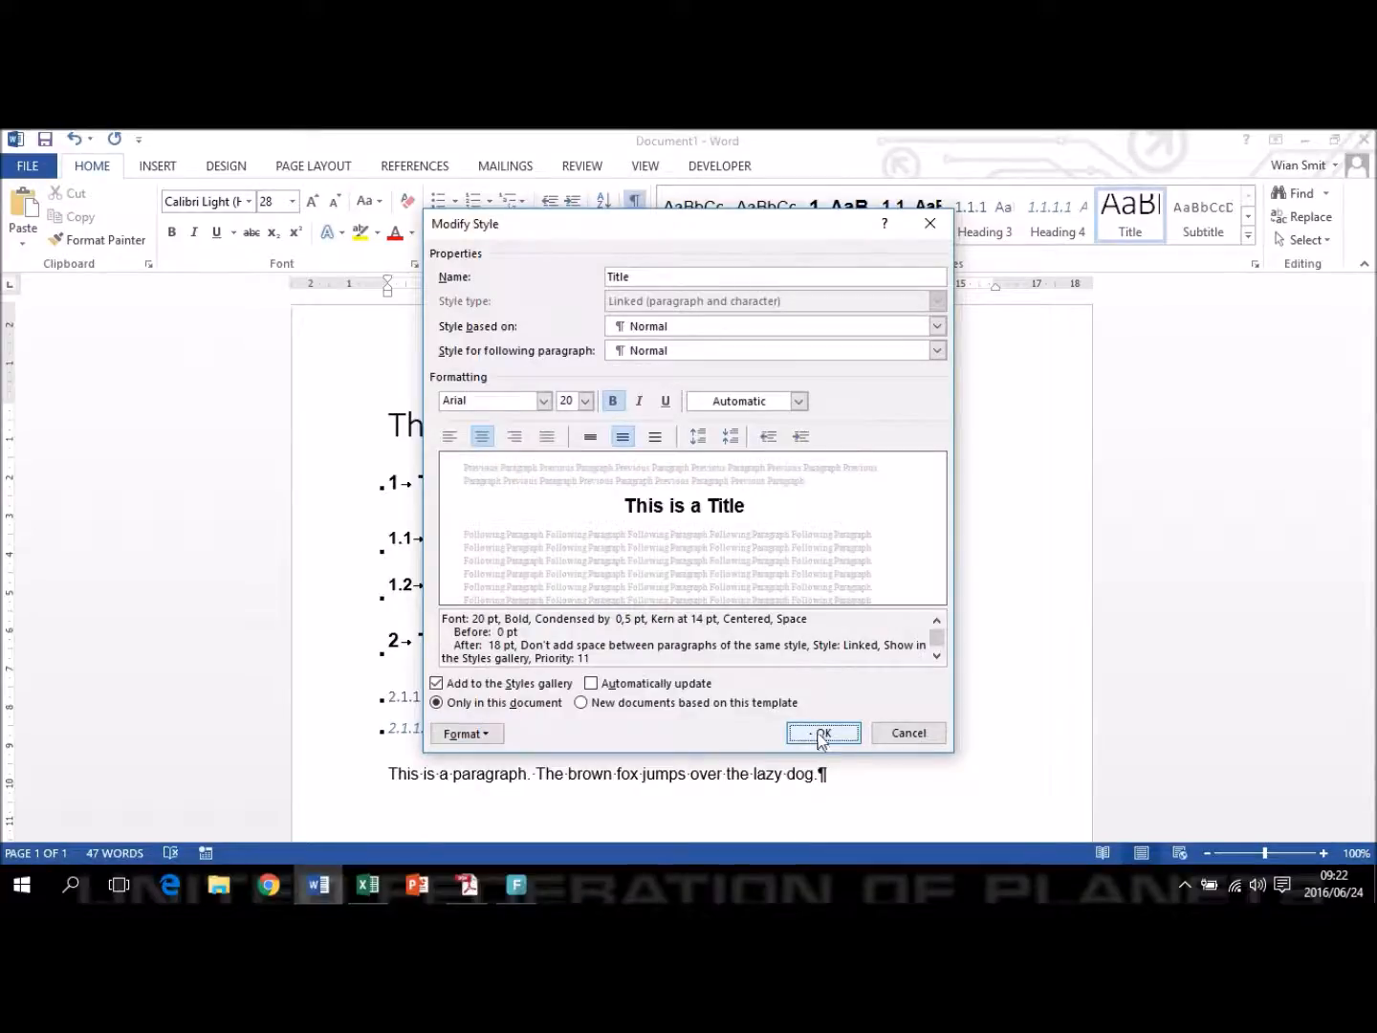
left_click(824, 732)
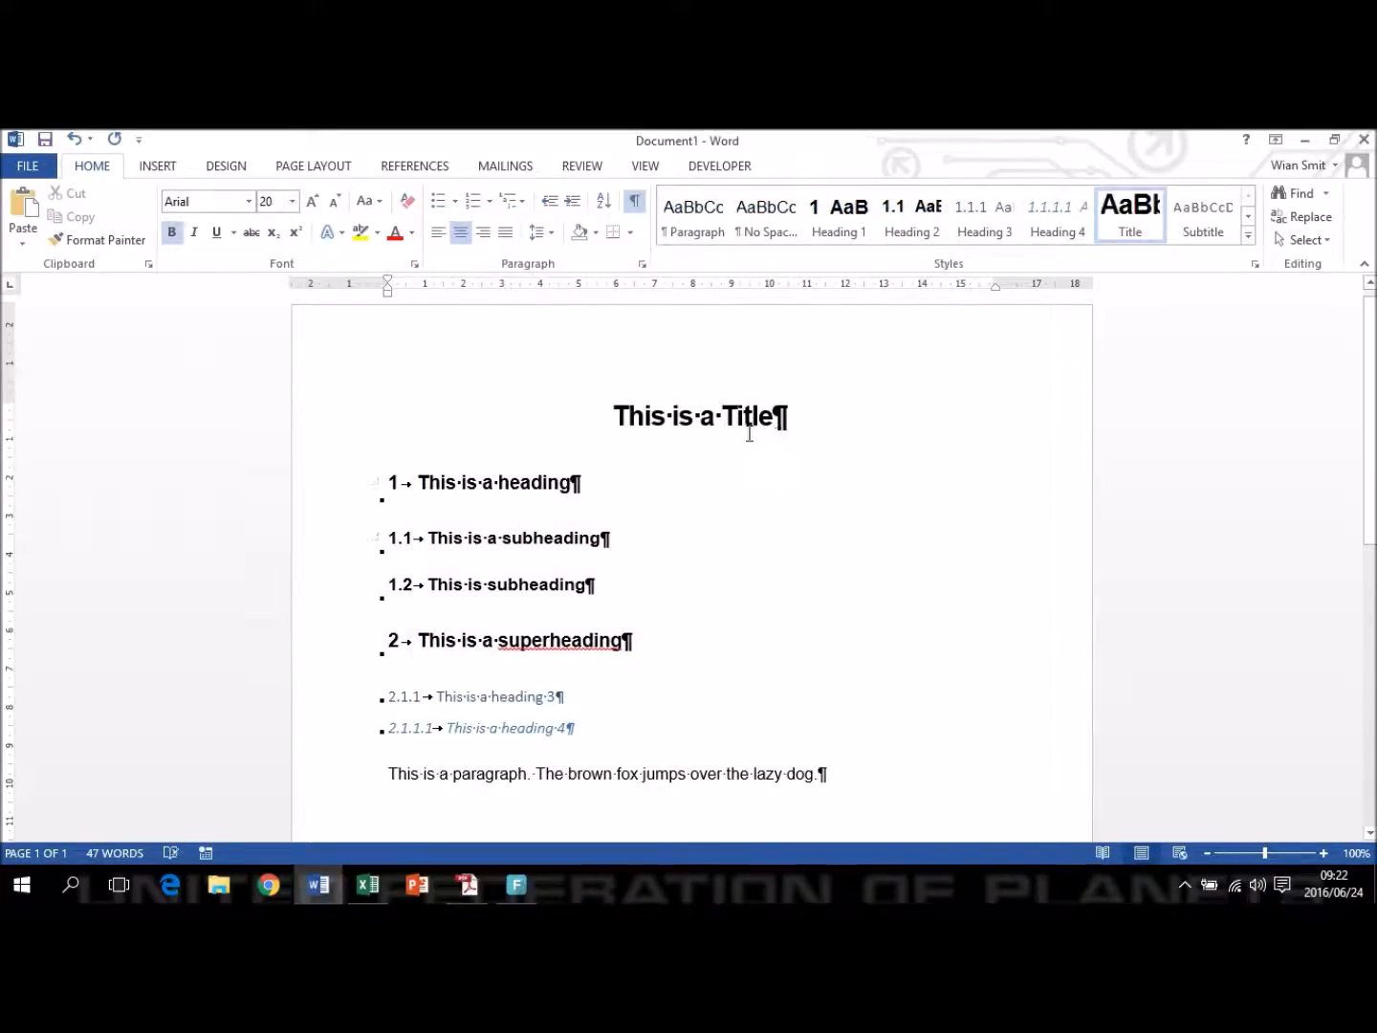
Modify the Heading 1 style's paragraph format to 24 pt spacing before and a reduced spacing after.
left_click(526, 481)
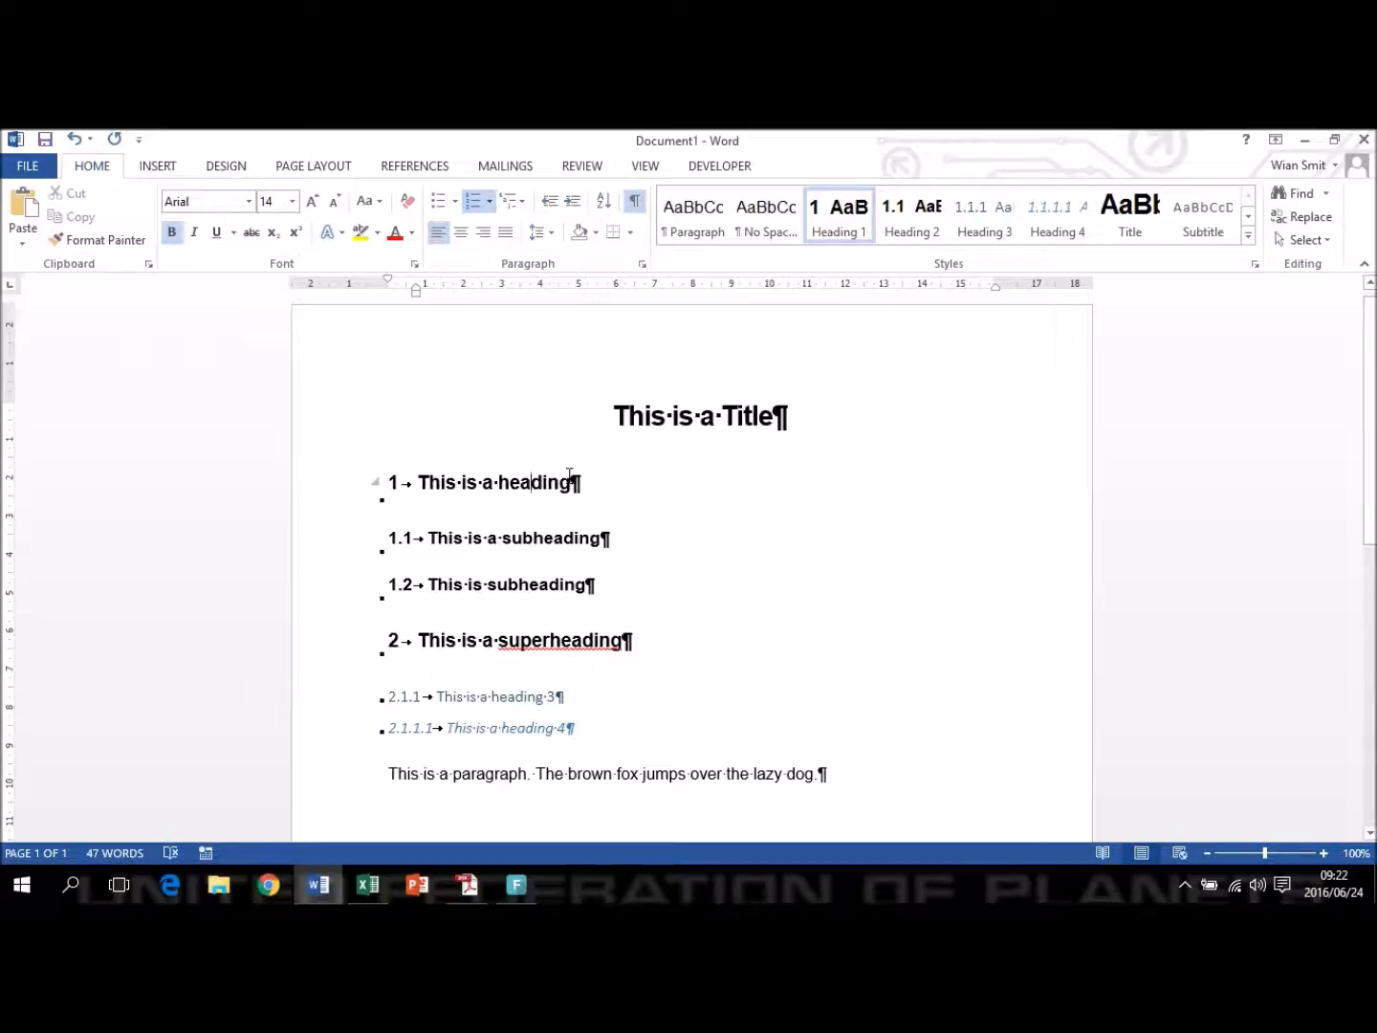
right_click(830, 226)
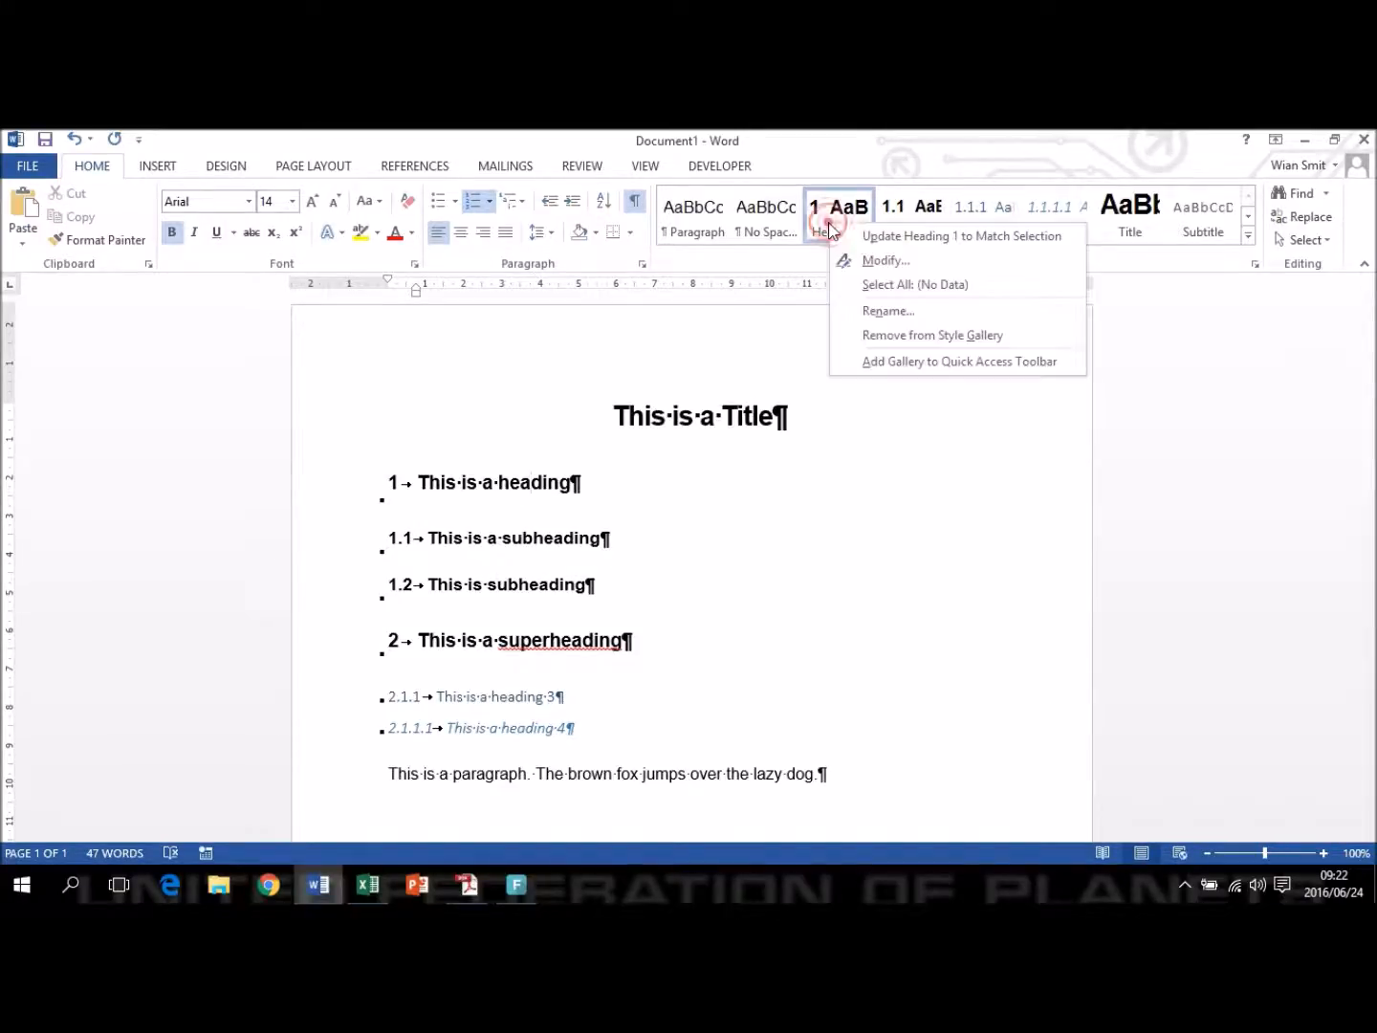
left_click(861, 259)
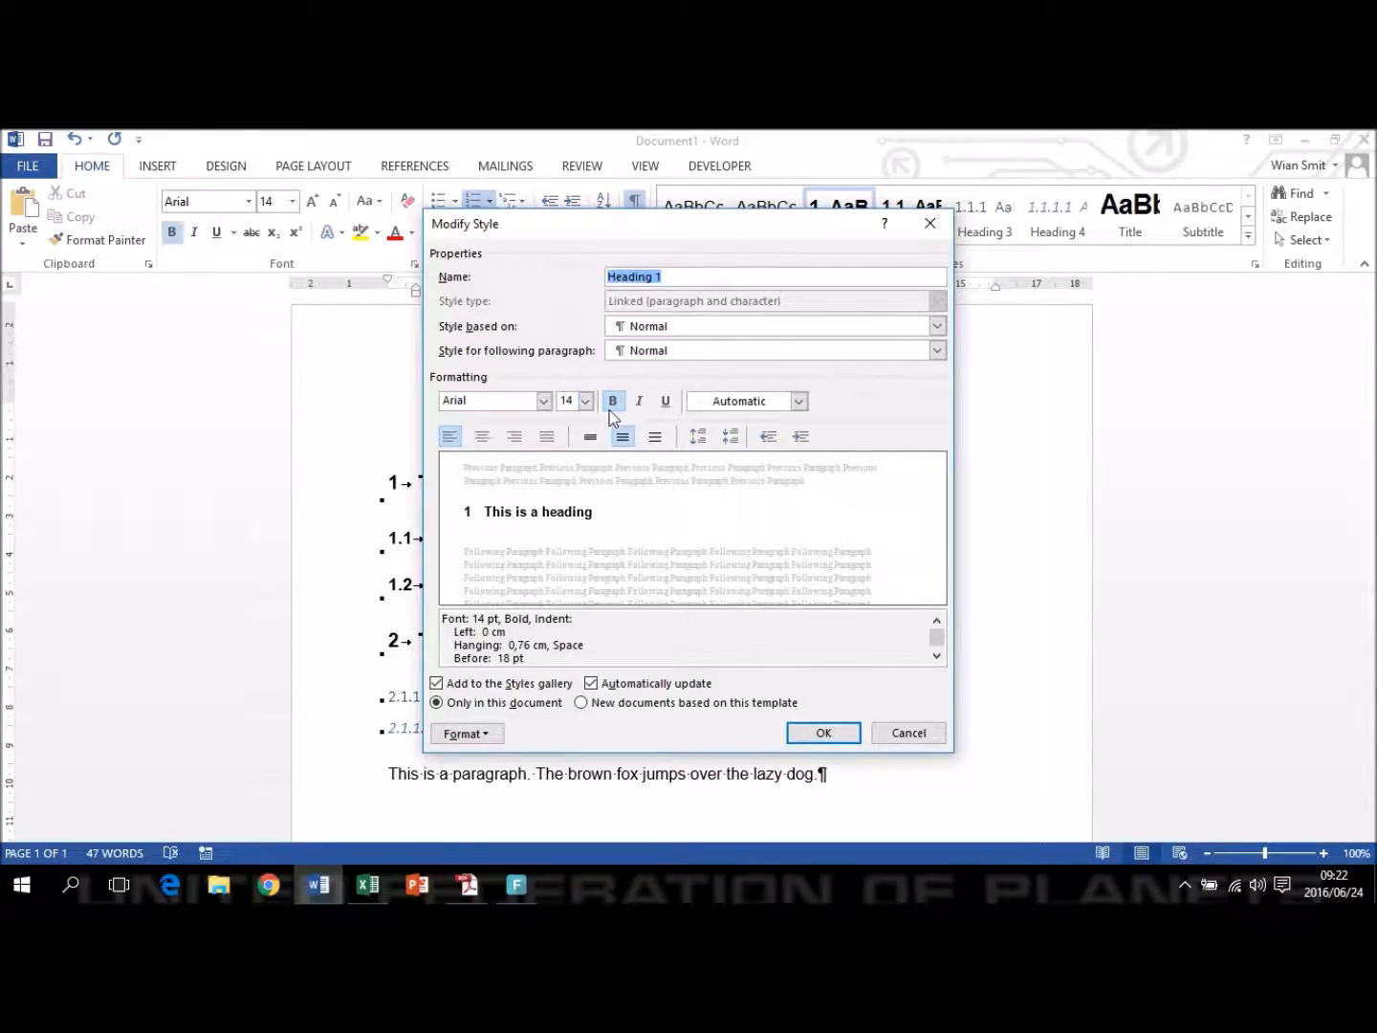
left_click(466, 734)
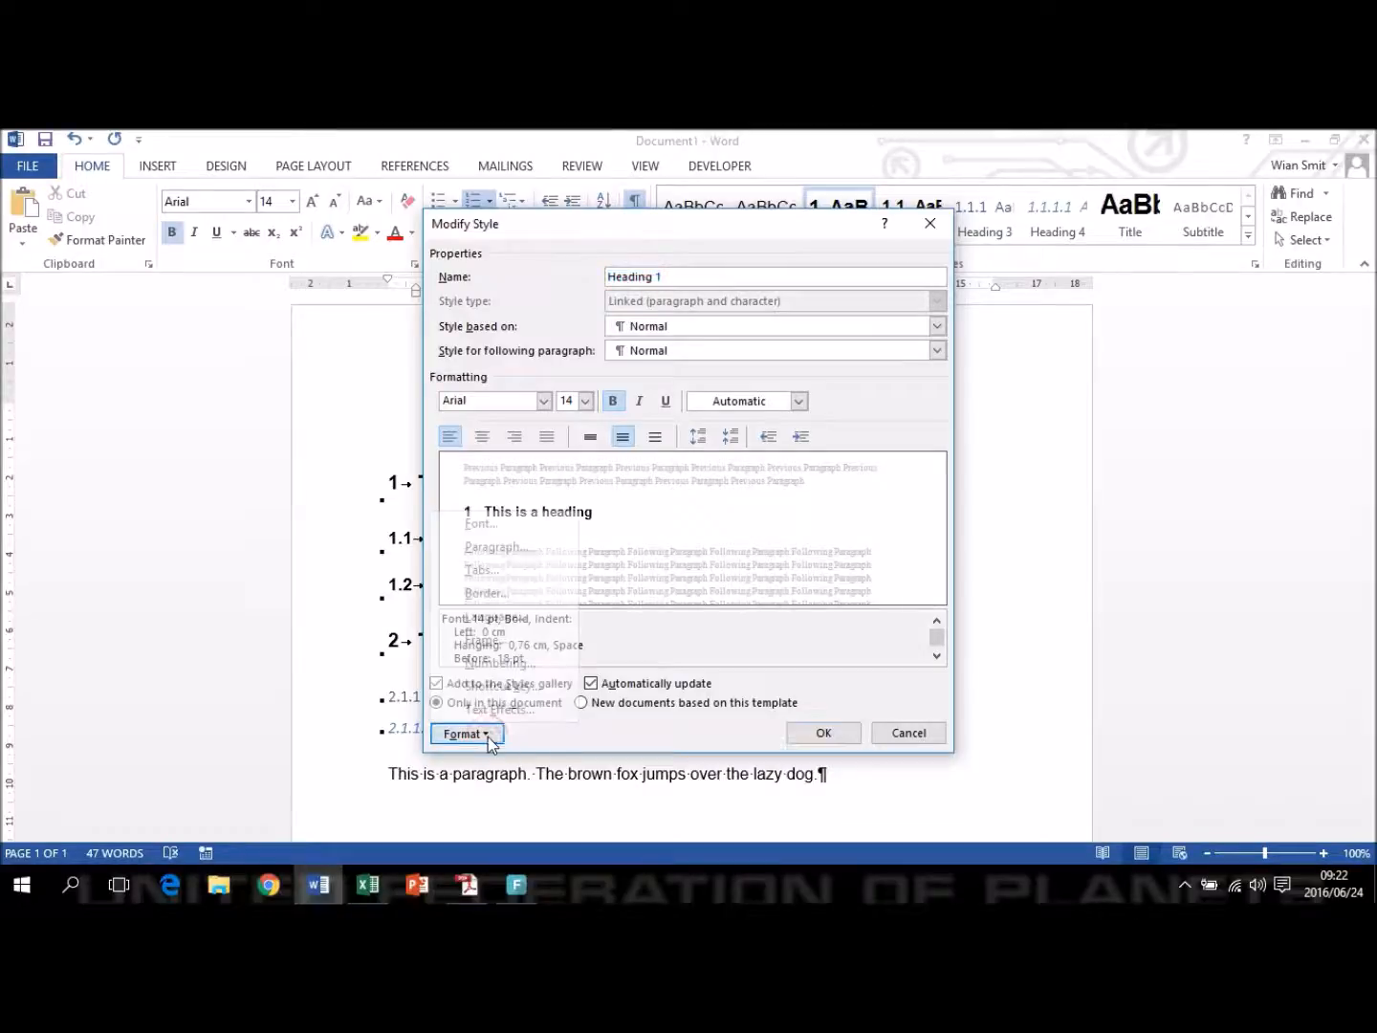
left_click(490, 552)
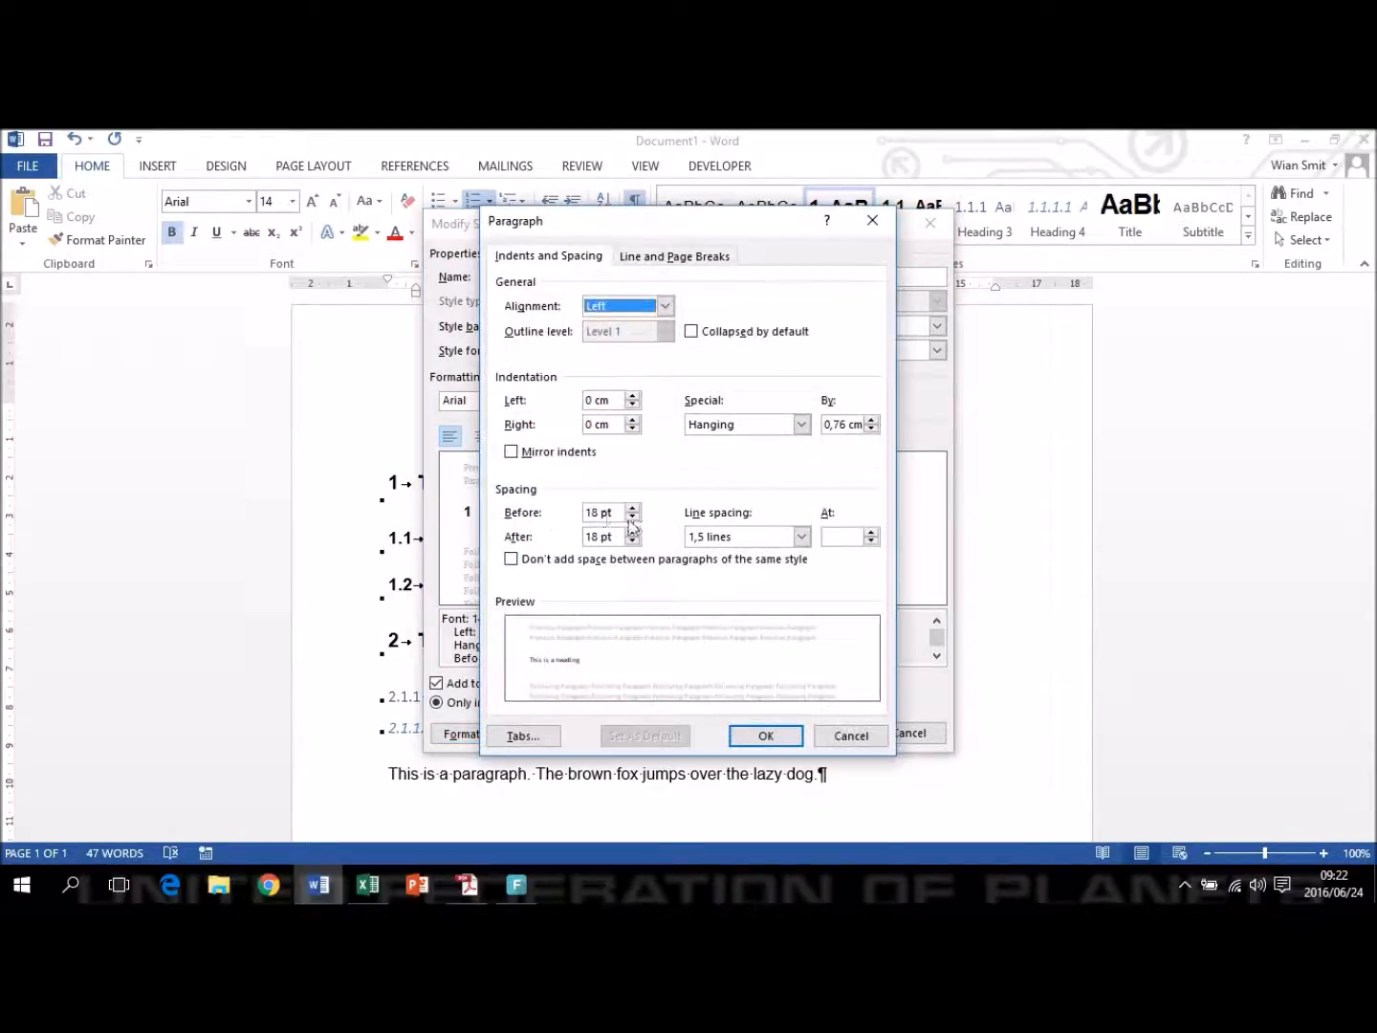
left_click(631, 509)
left_click(631, 508)
left_click(633, 541)
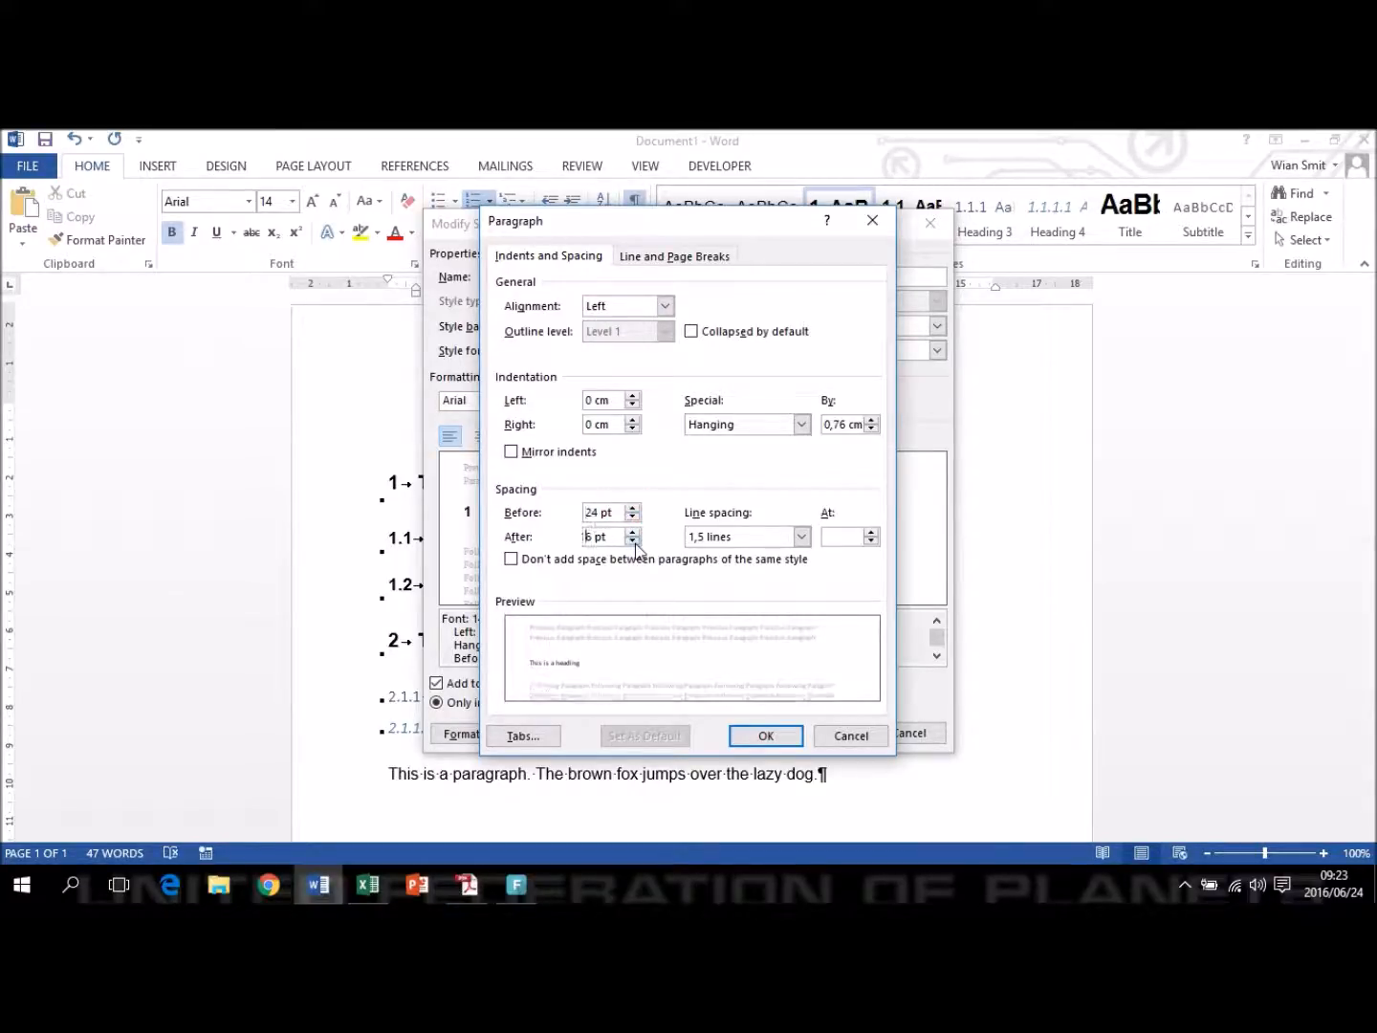
left_click(766, 736)
left_click(821, 733)
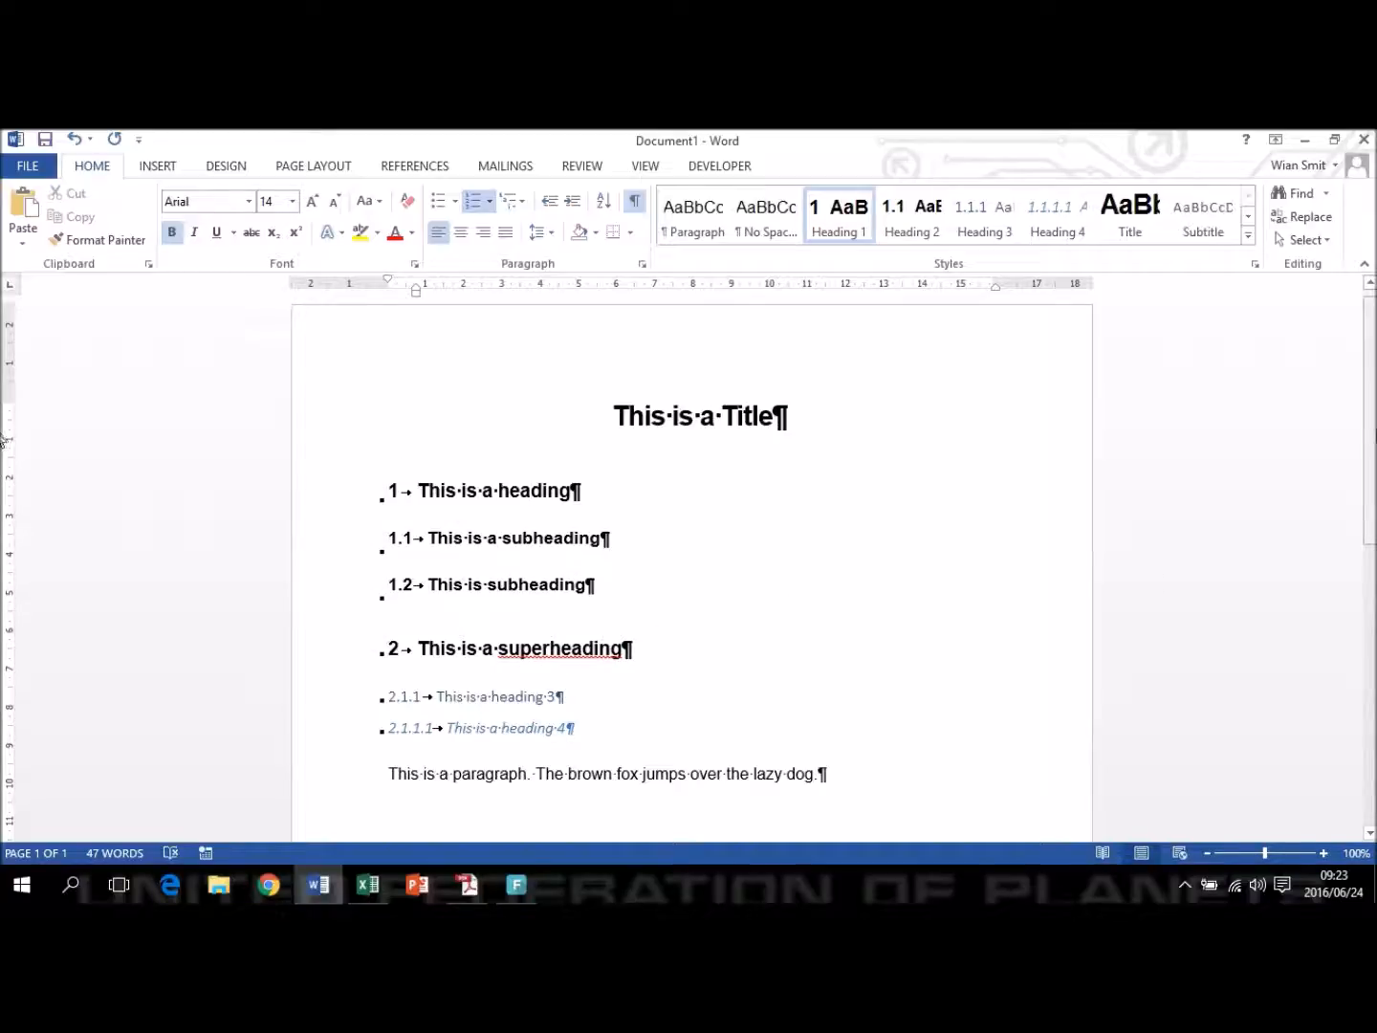
Modify the Heading 2 style to a font size of 12 and reduce its paragraph spacing before.
scroll(1369, 430, "down", 2)
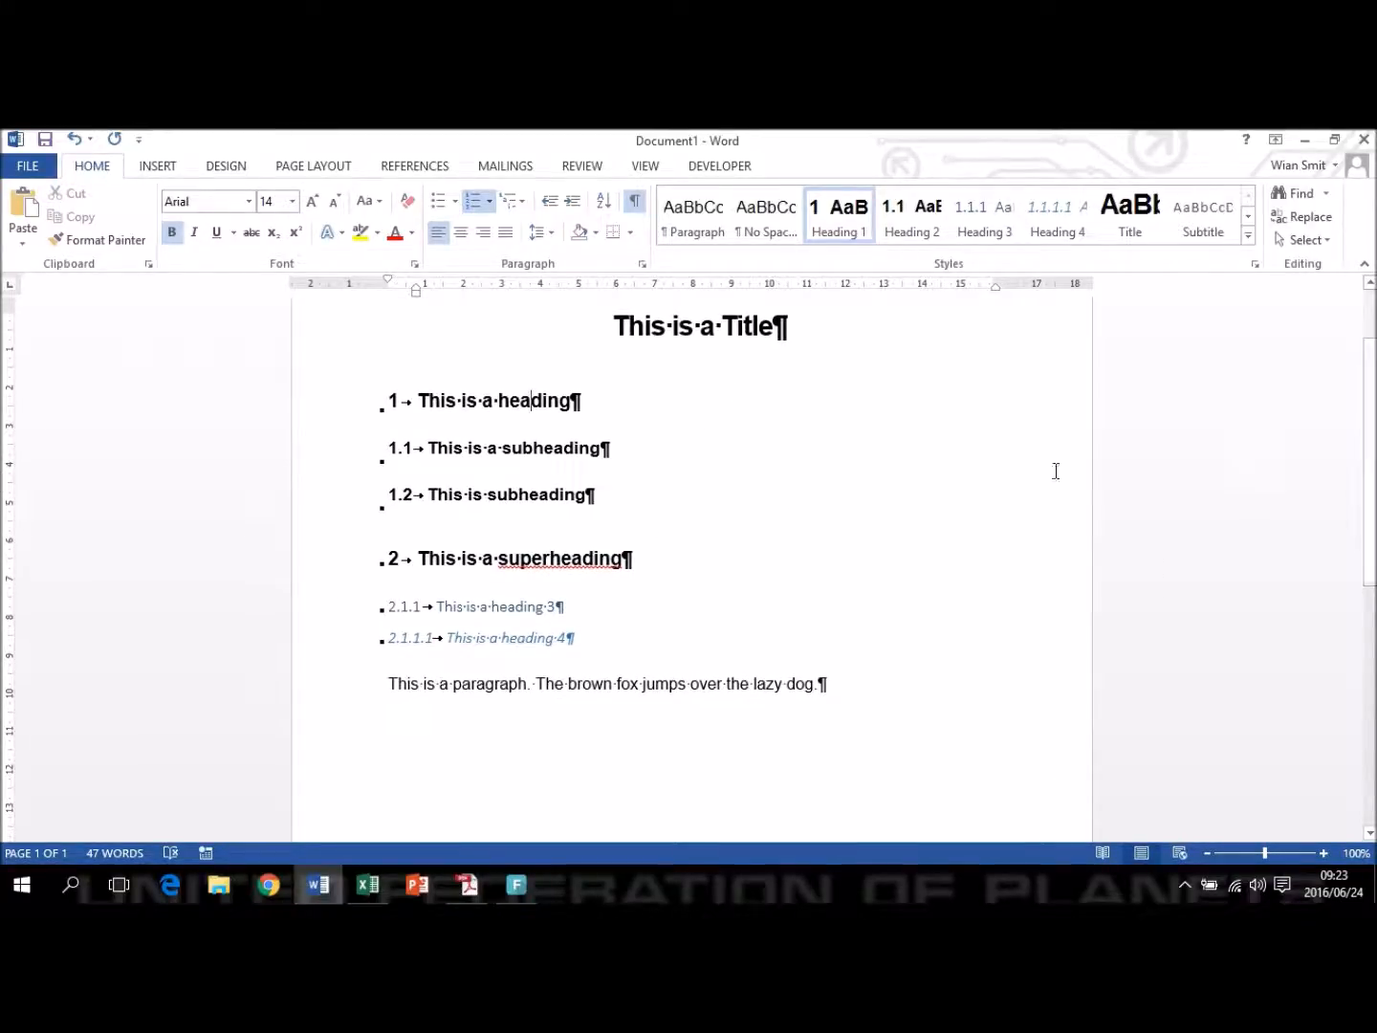
left_click(555, 450)
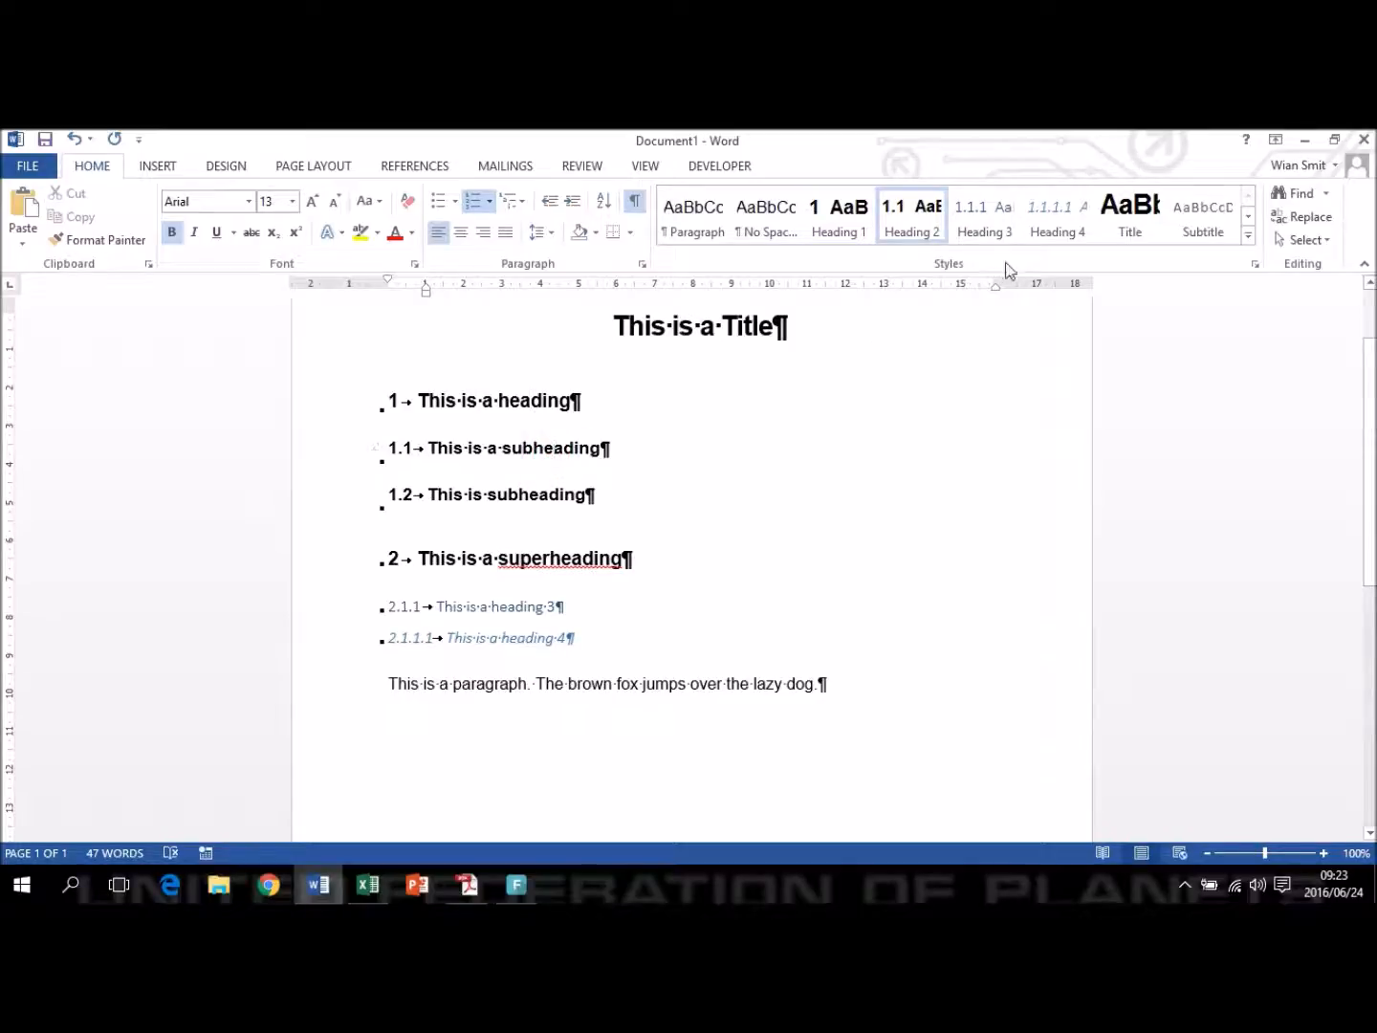
right_click(912, 218)
left_click(916, 247)
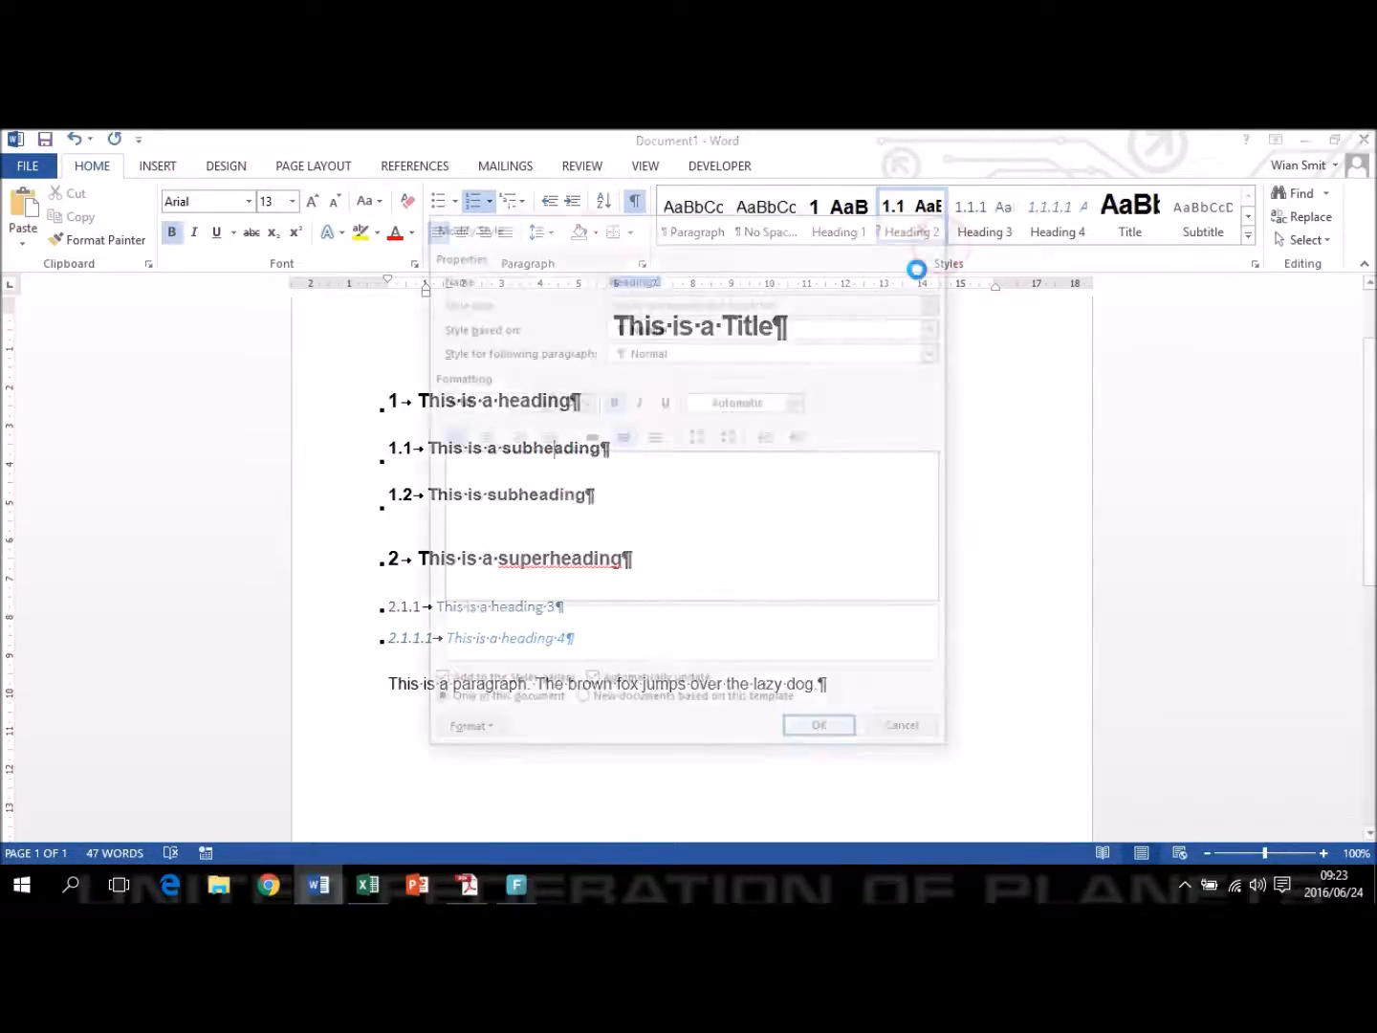
left_click(587, 403)
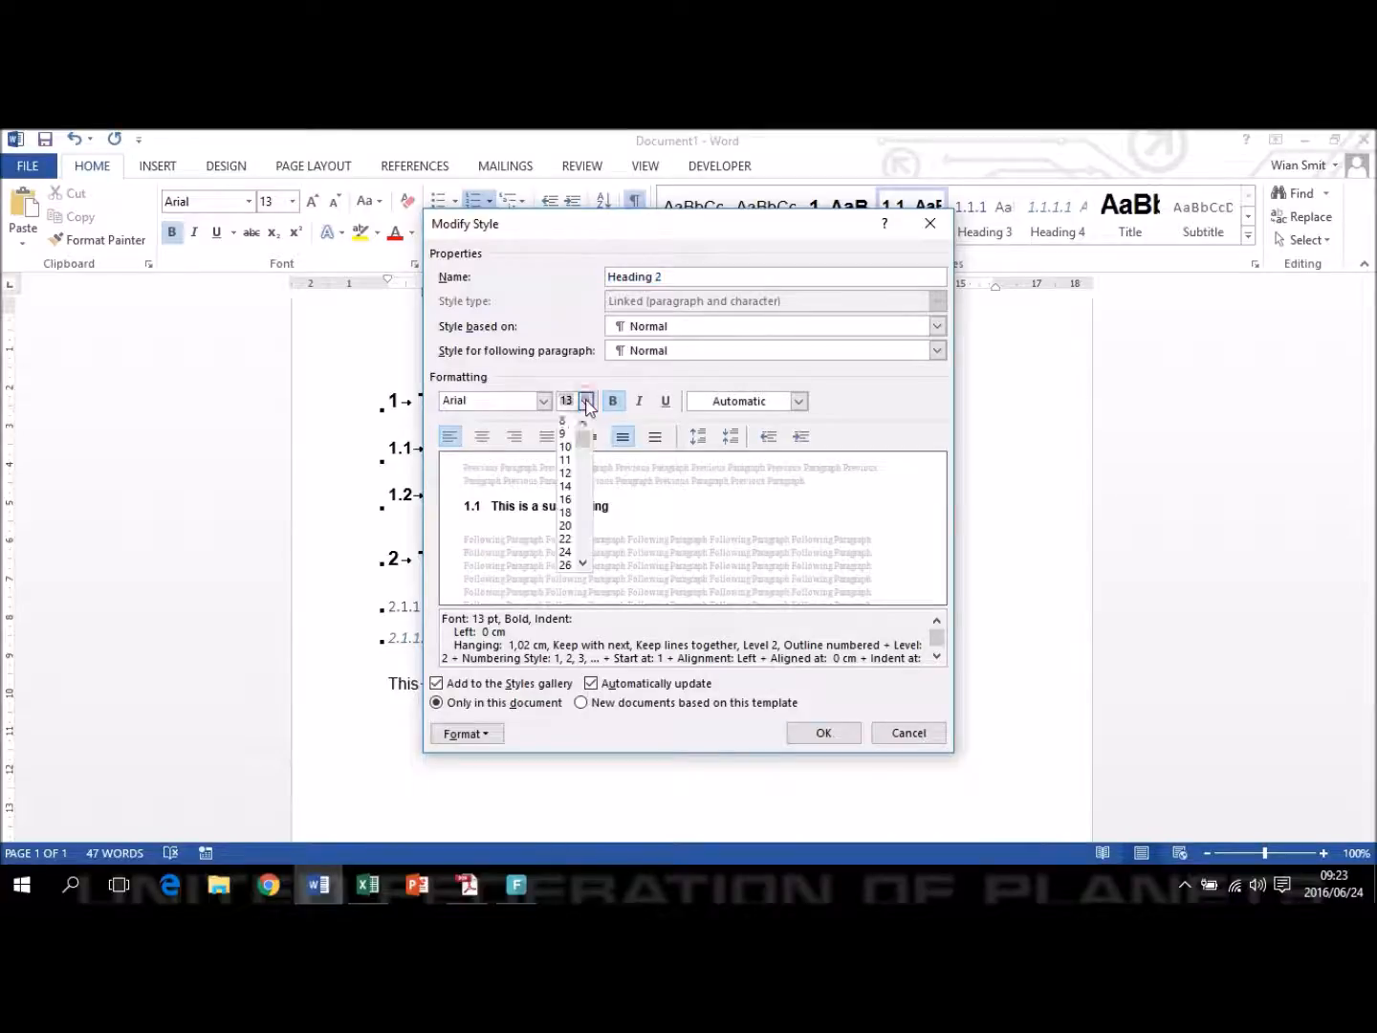
left_click(573, 477)
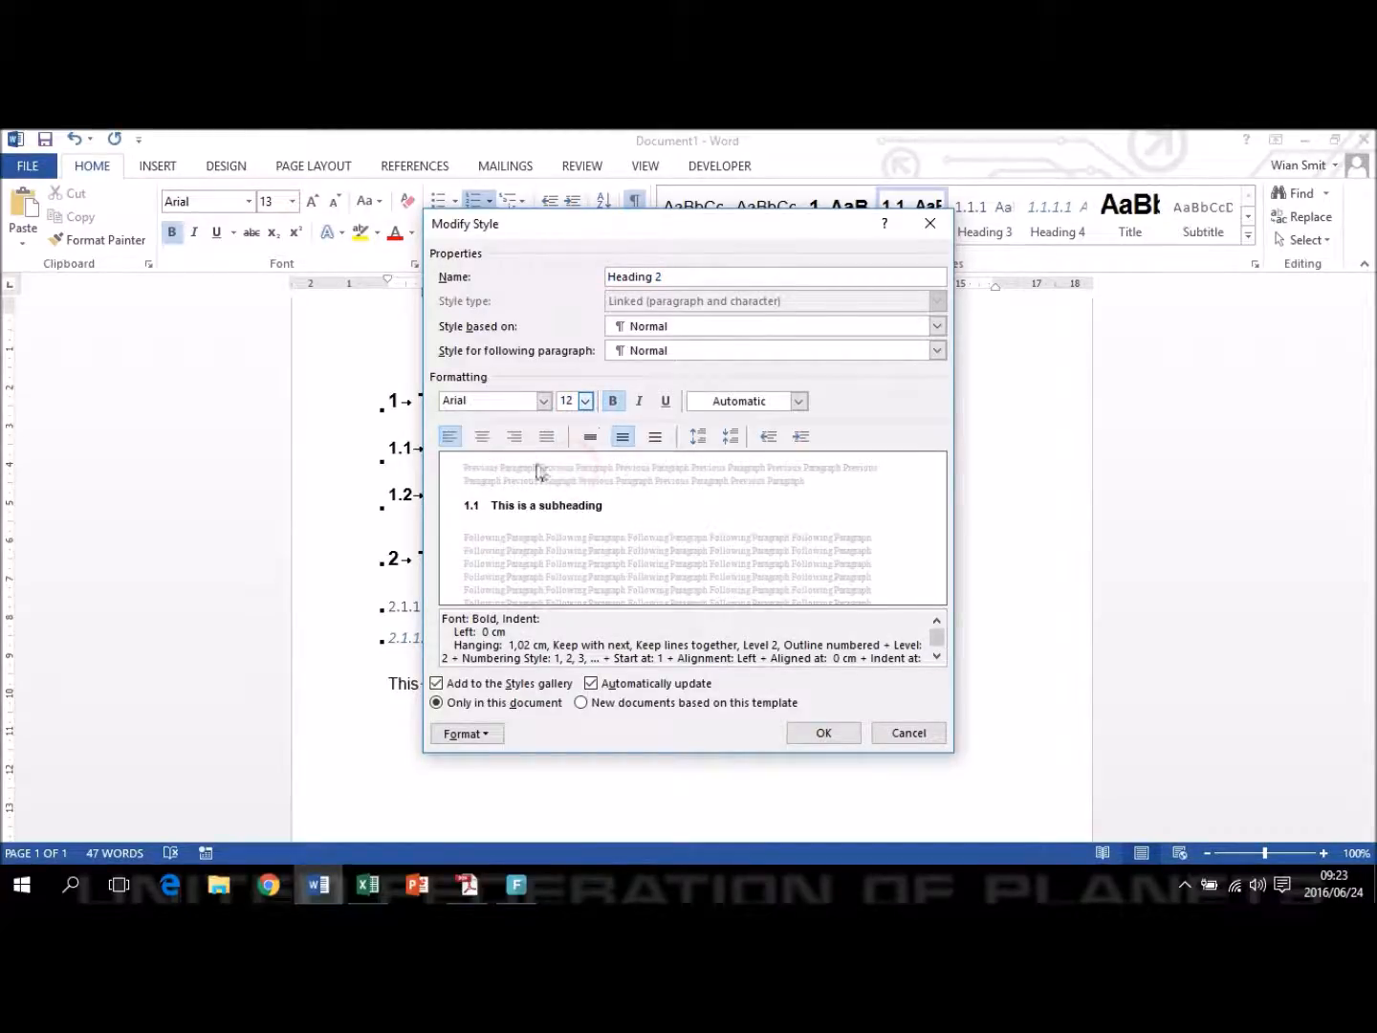
left_click(466, 733)
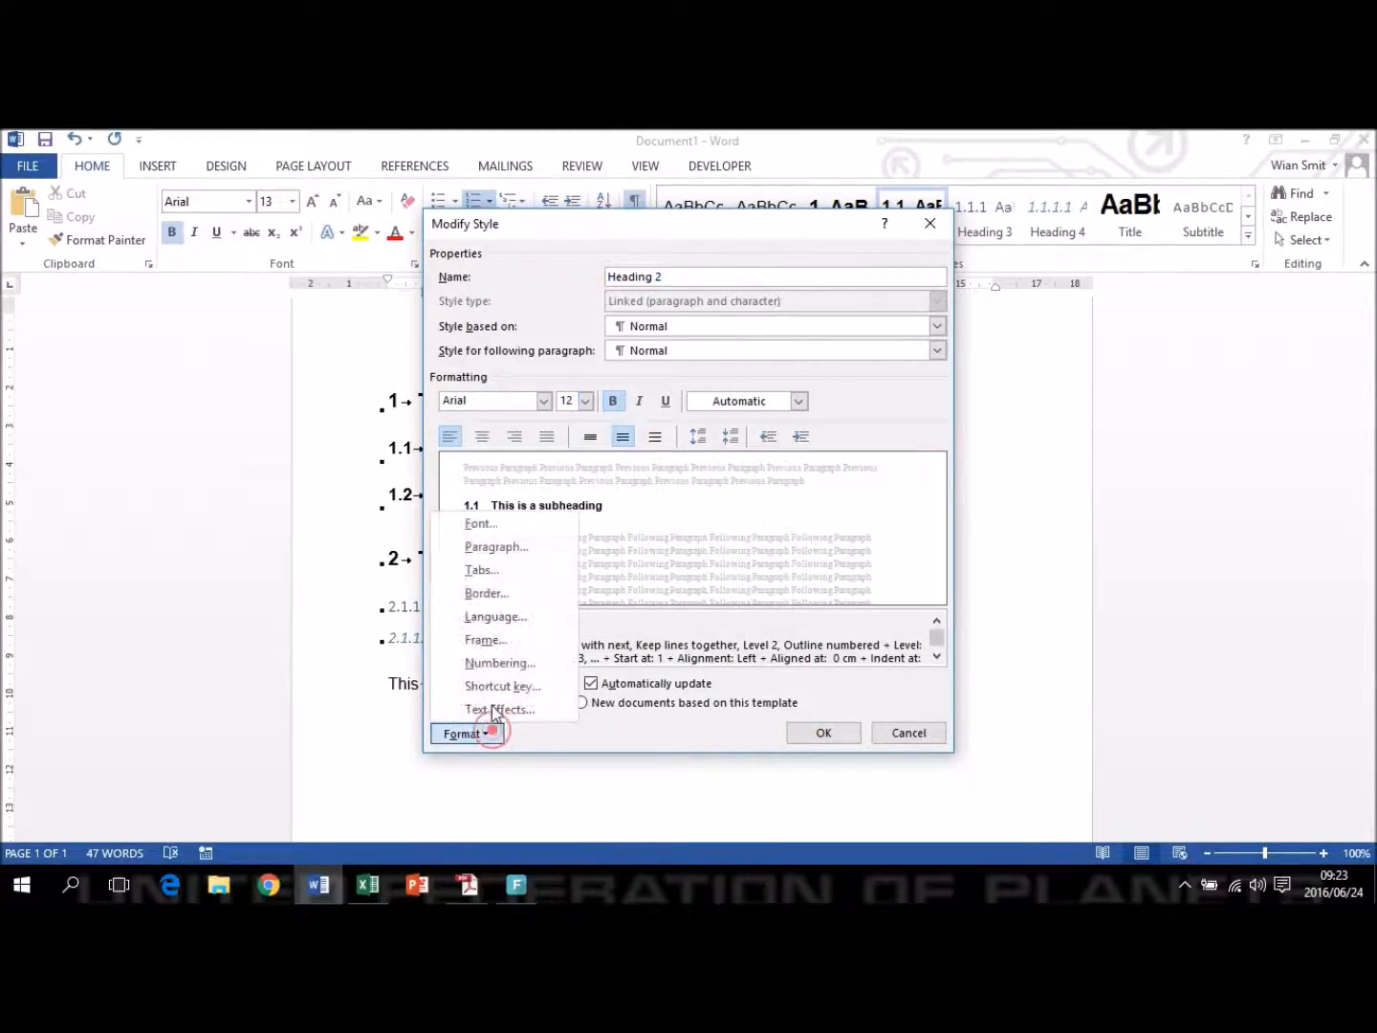
left_click(509, 550)
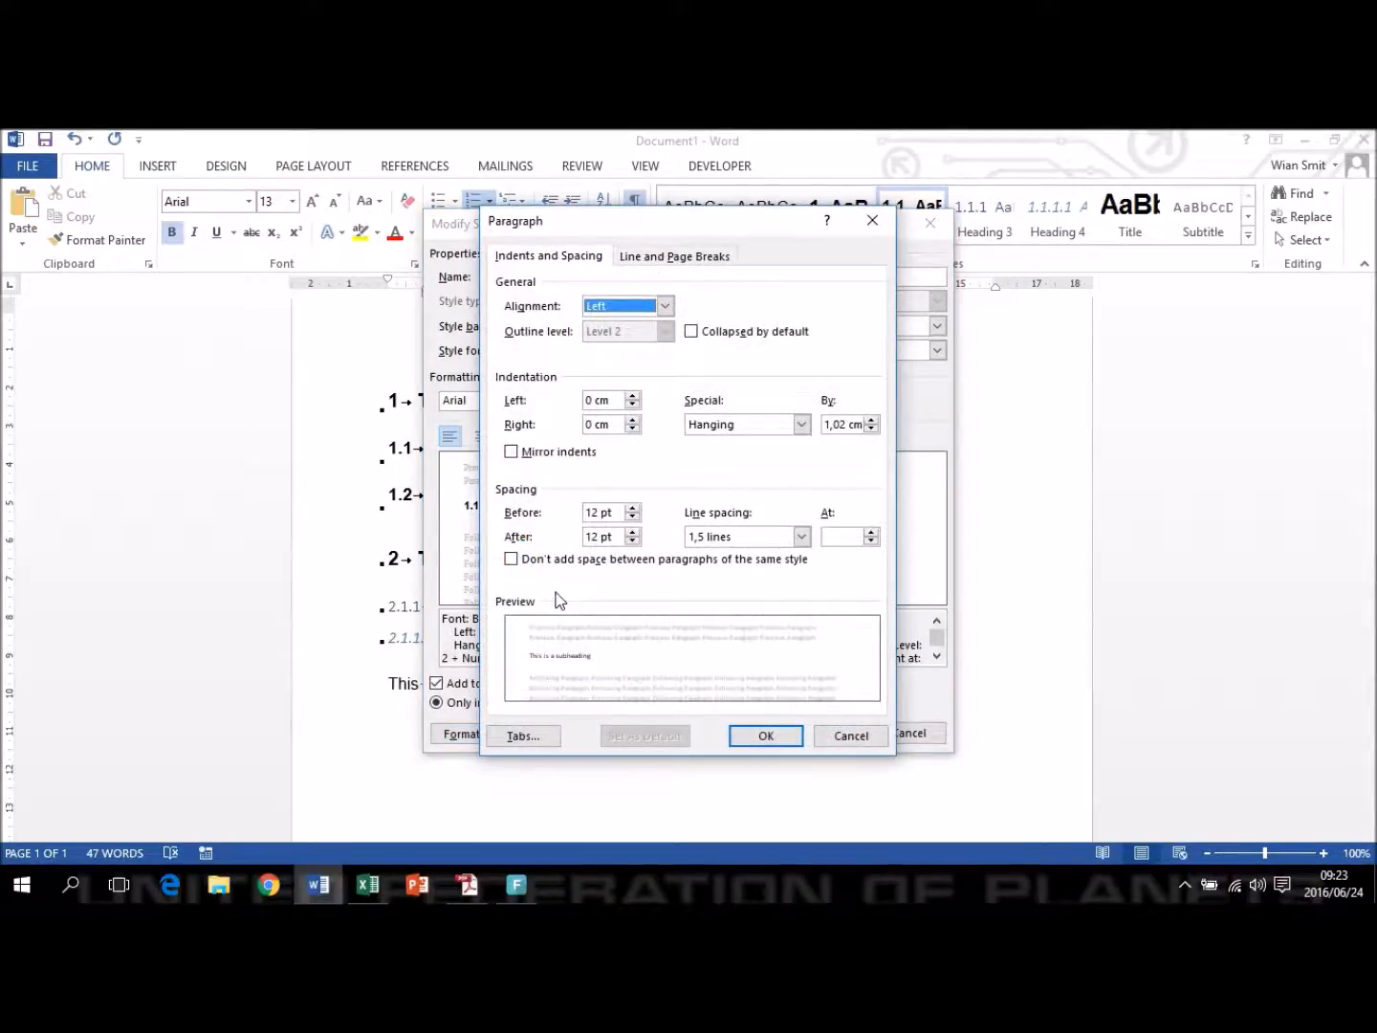
left_click(632, 516)
left_click(632, 517)
left_click(632, 508)
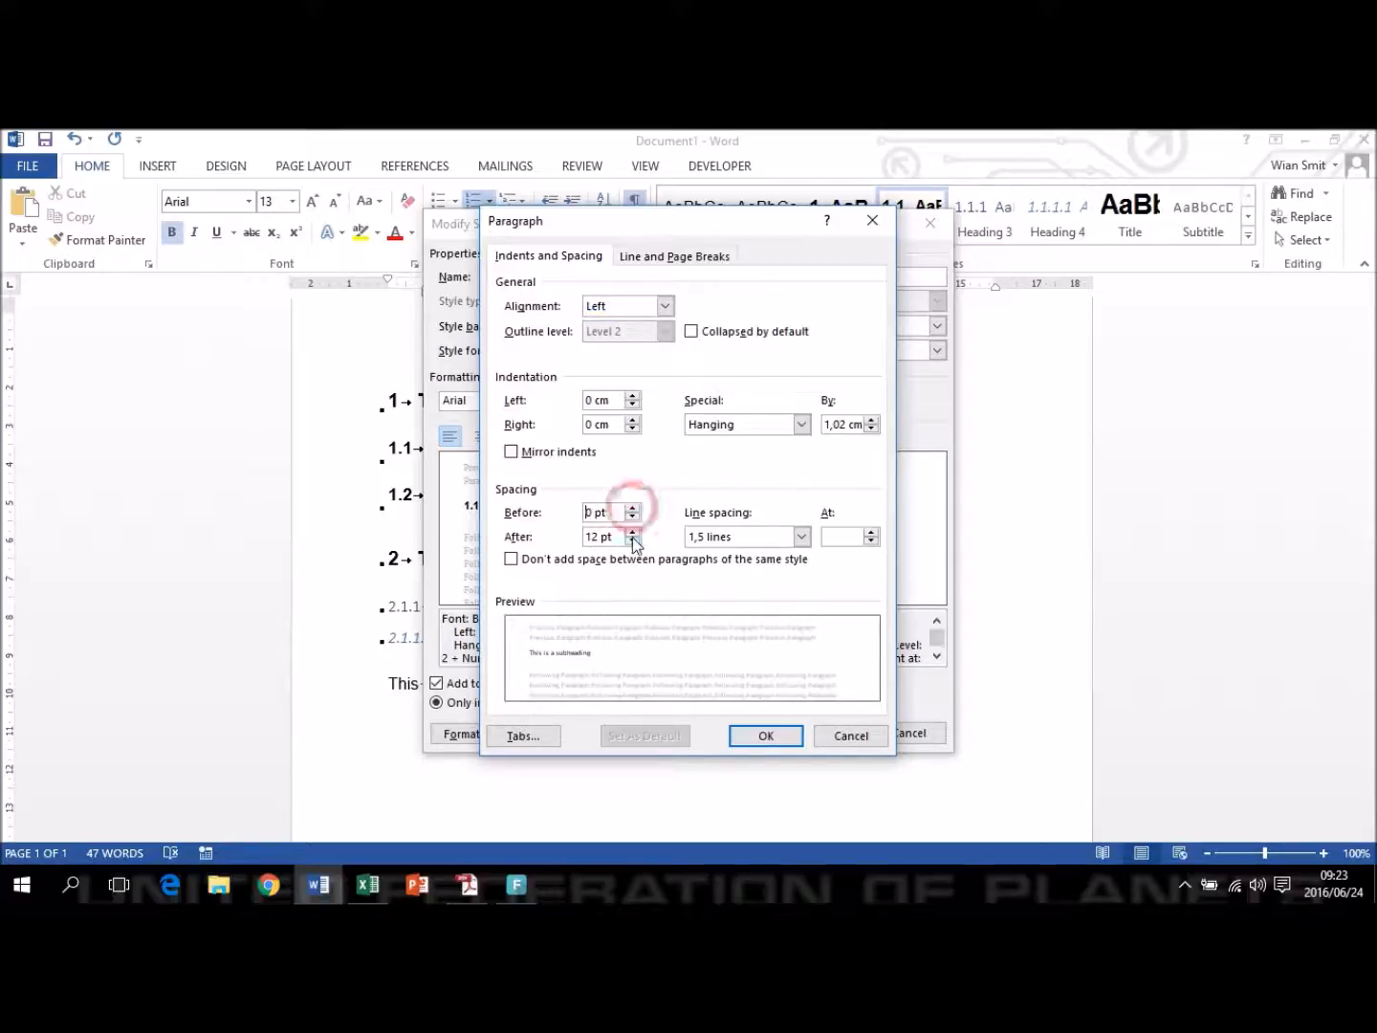
left_click(779, 736)
left_click(822, 734)
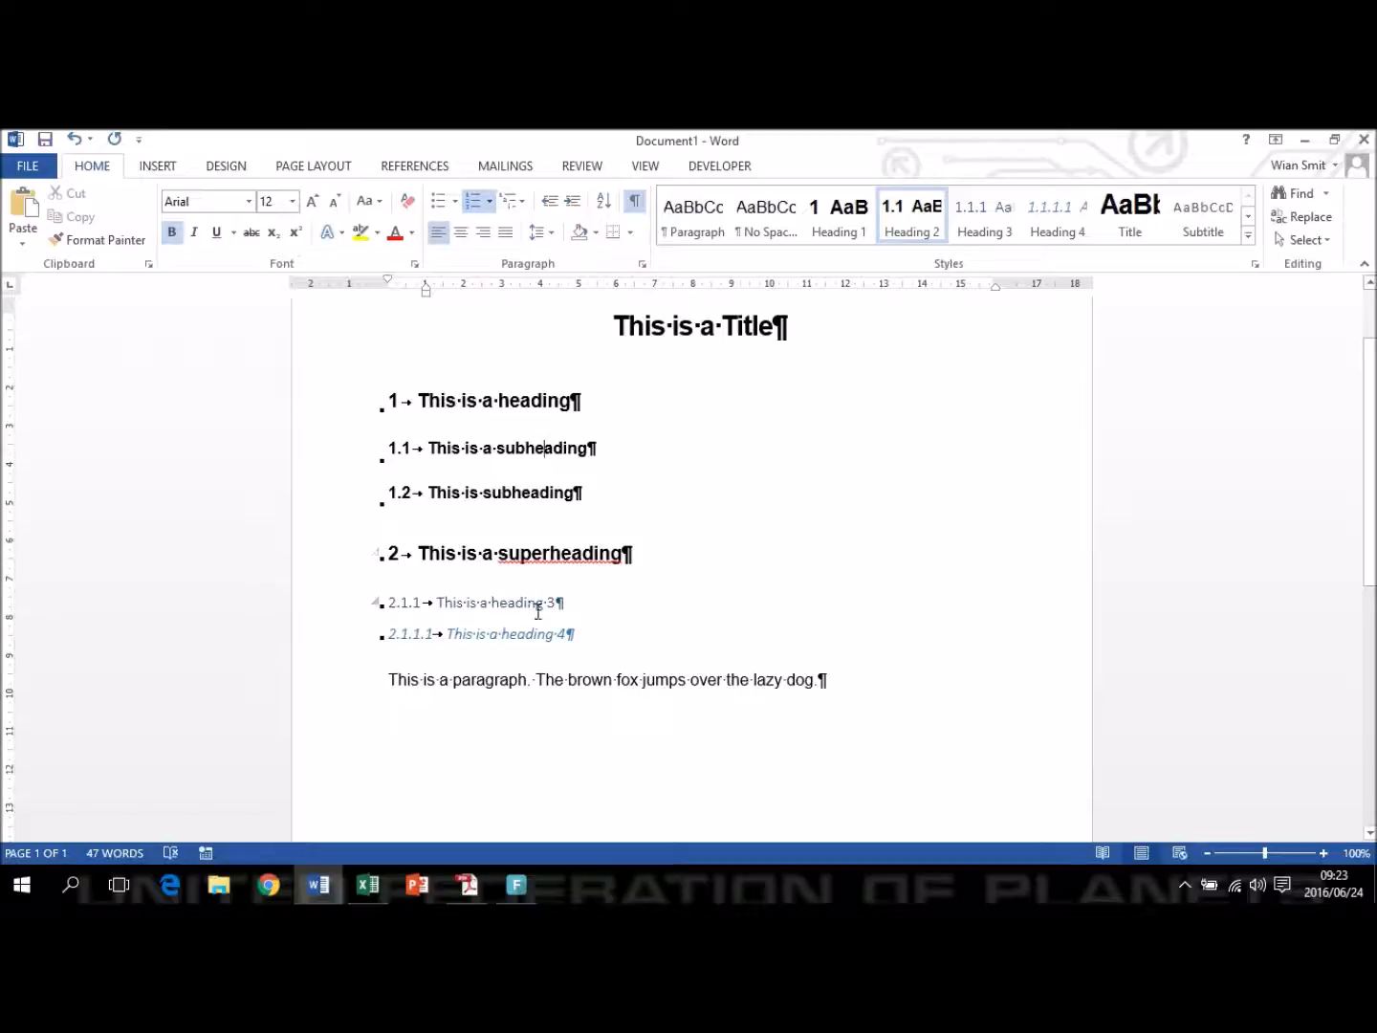
left_click(485, 604)
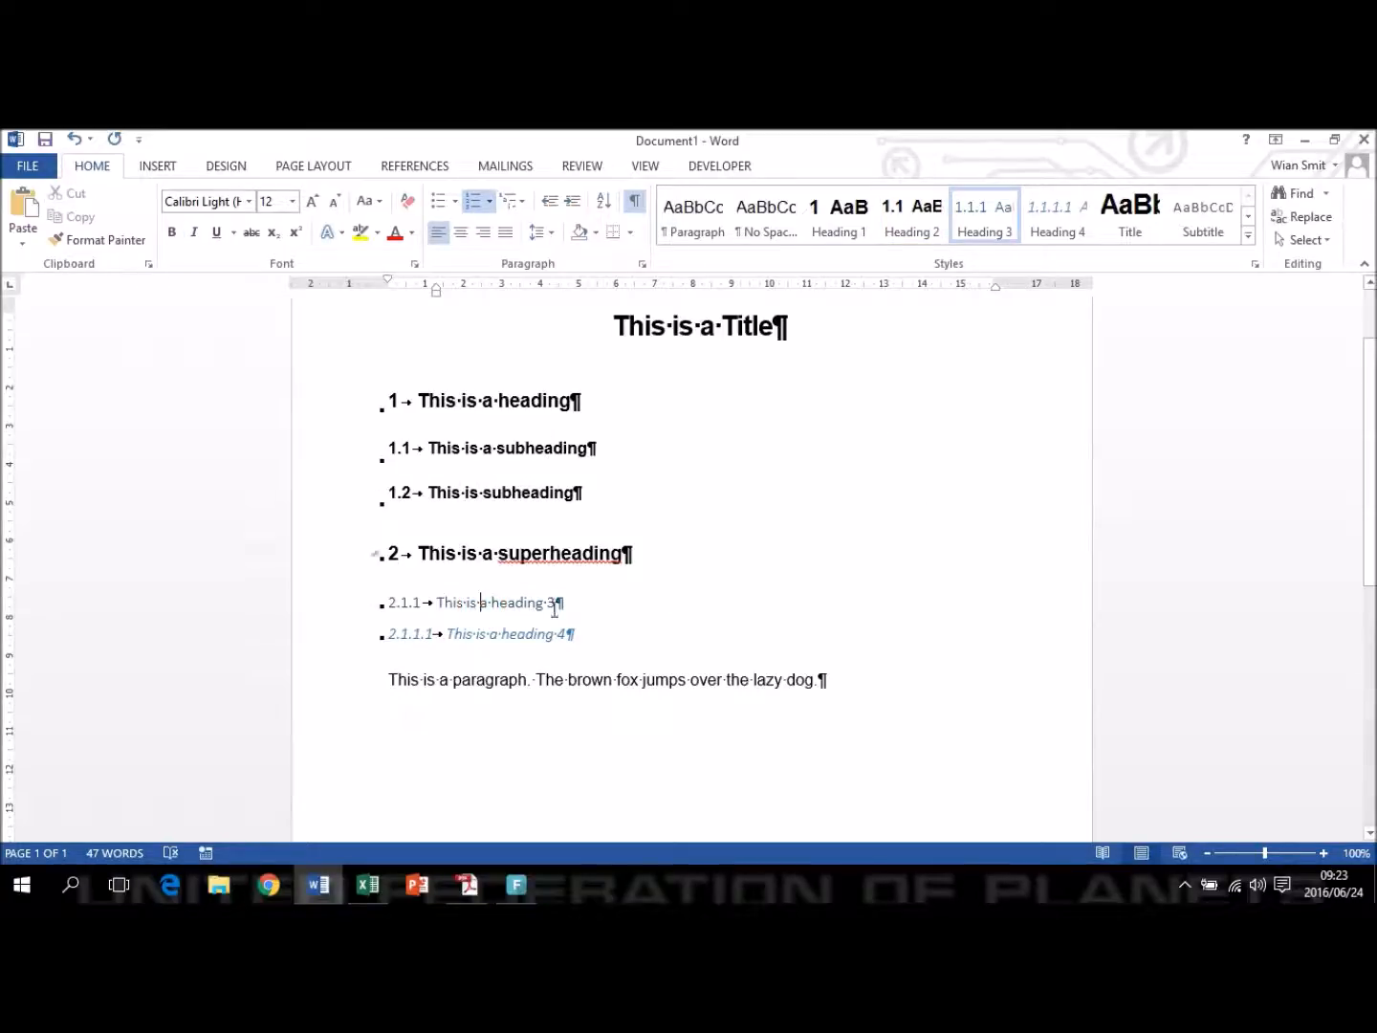
left_click(527, 634)
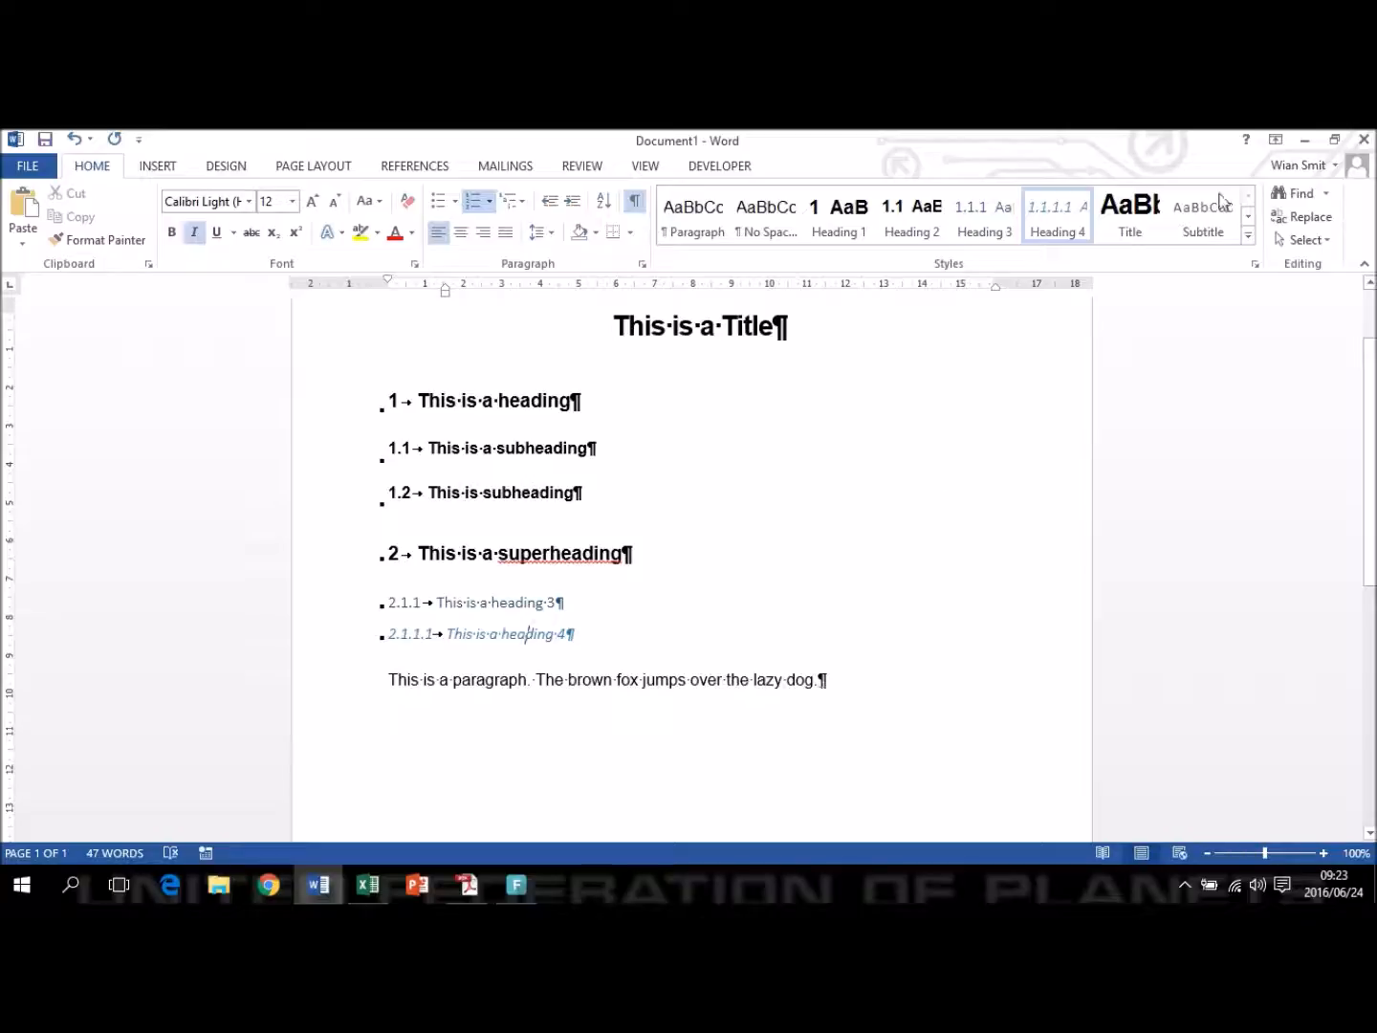
scroll(1368, 459, "up", 1)
left_click(1248, 235)
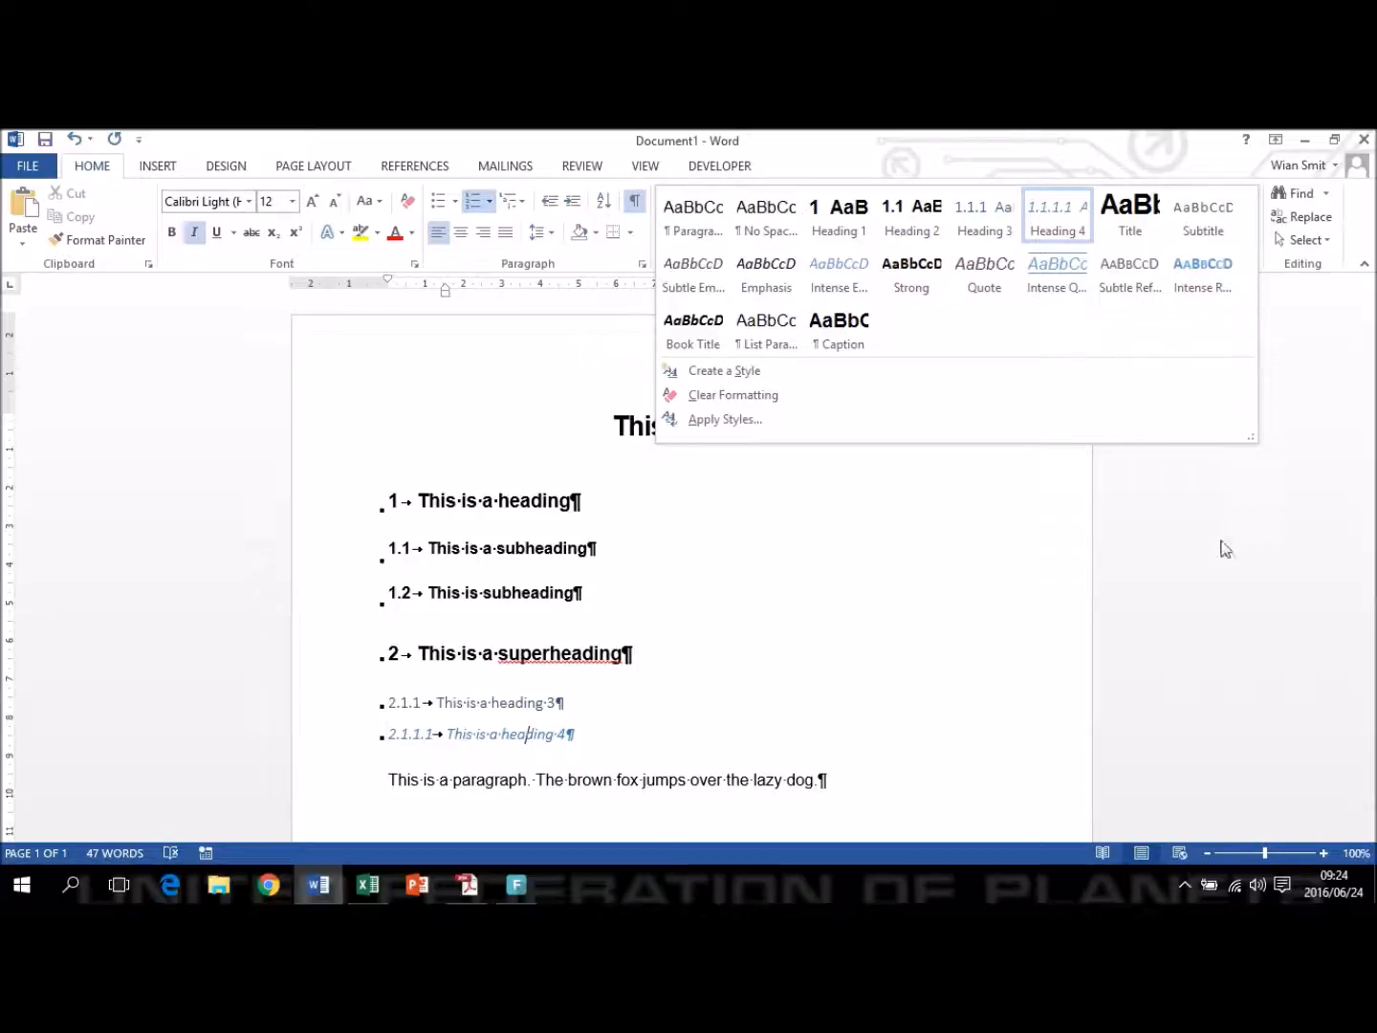
left_click(1157, 543)
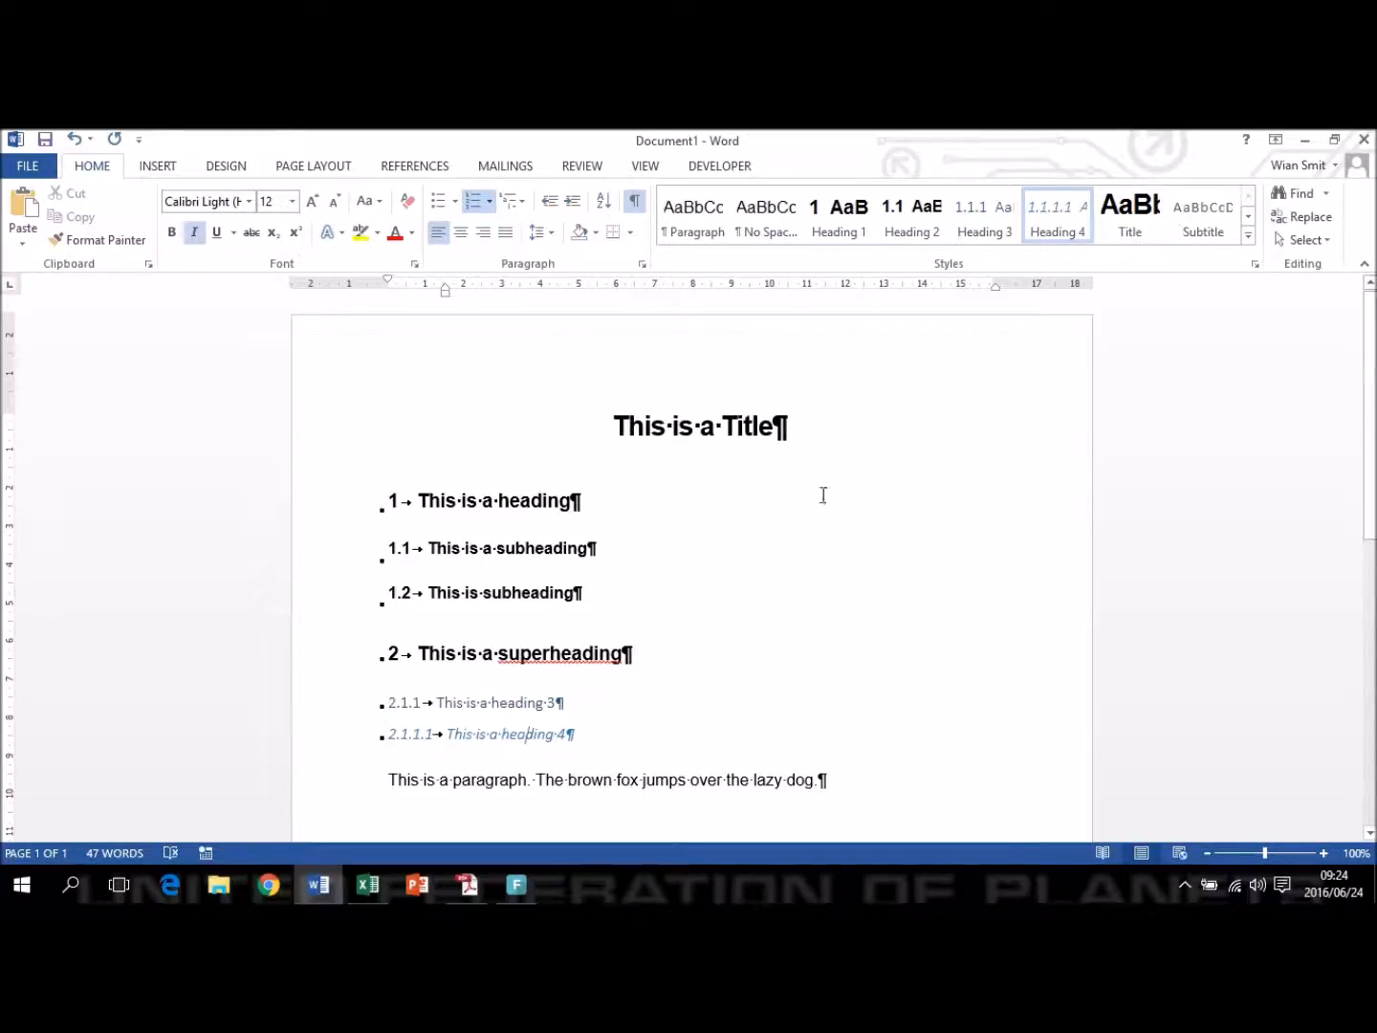
Insert the built-in Automatic Table 1 table of contents on a new line directly below the title.
left_click(850, 428)
key("Return")
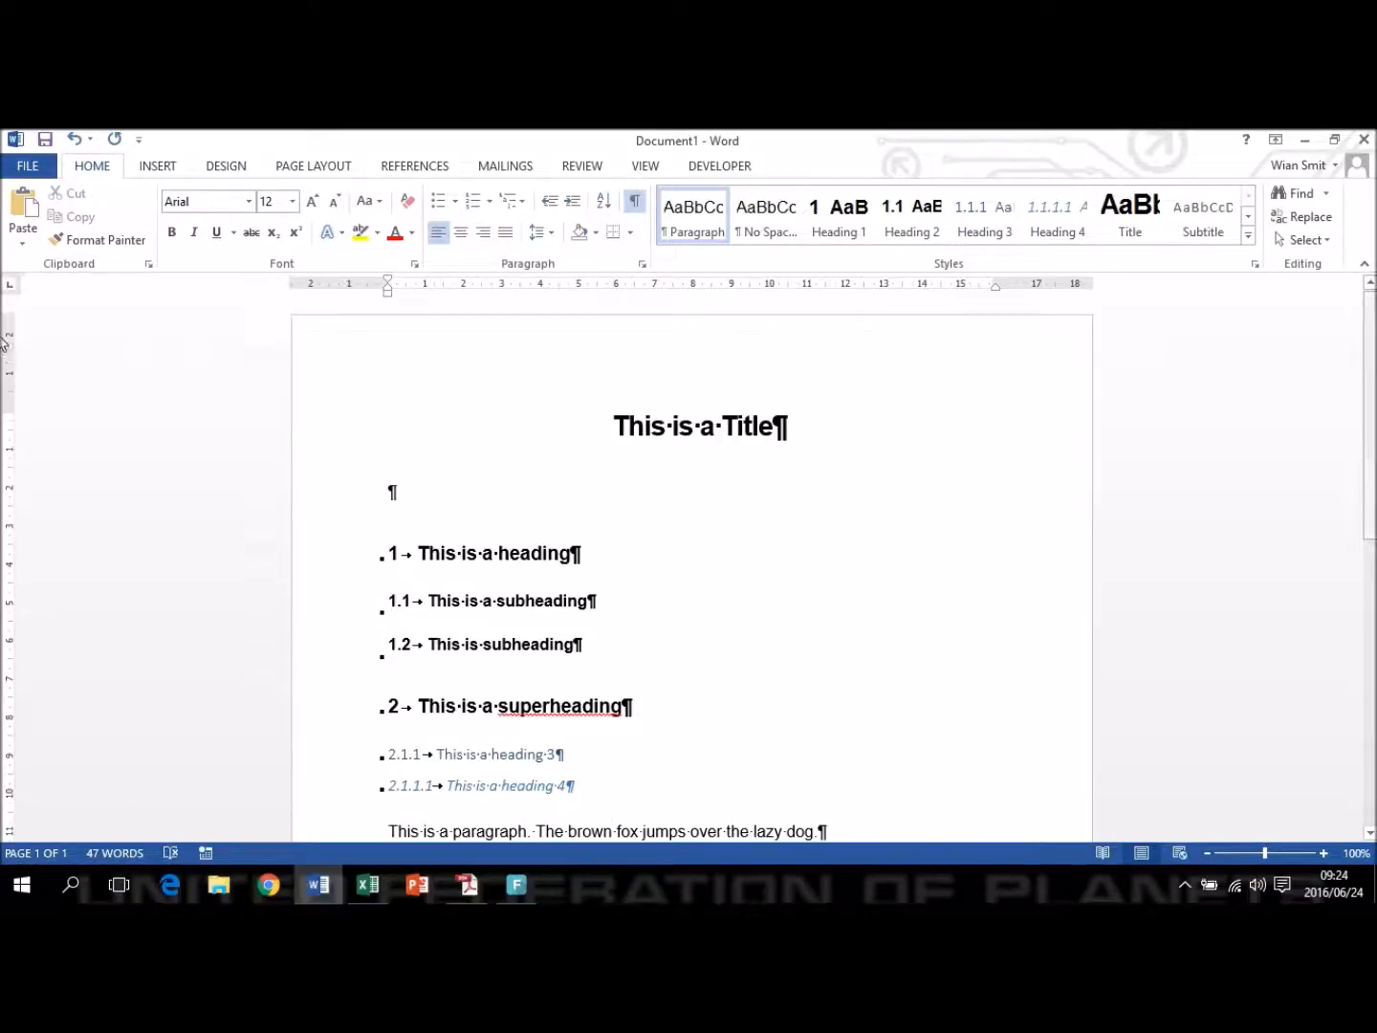
scroll(1373, 341, "down", 3)
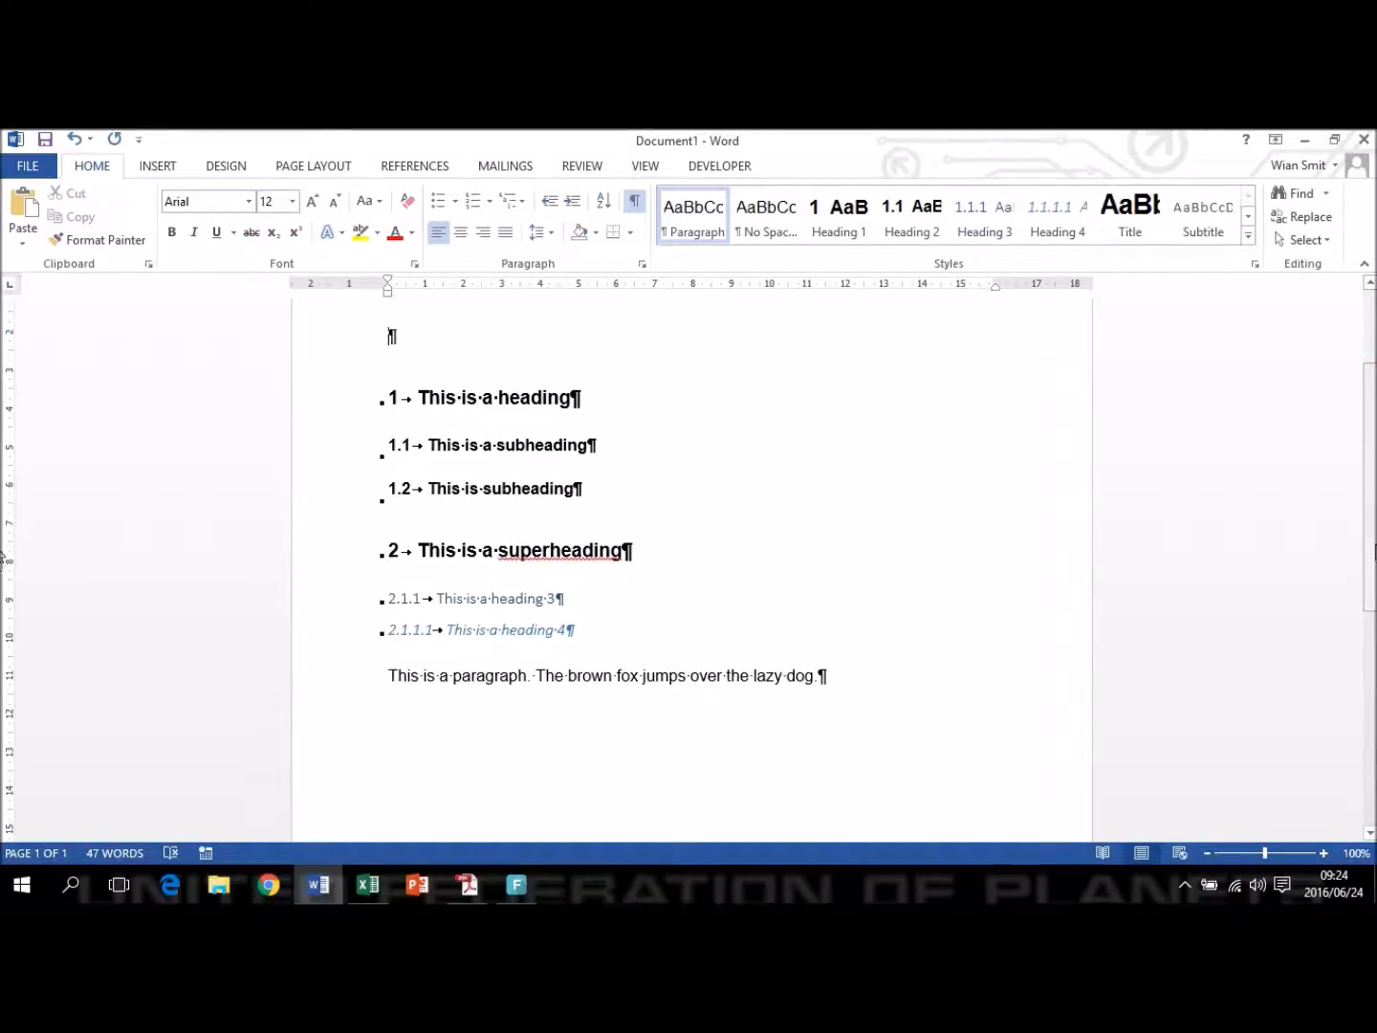
scroll(1373, 550, "up", 3)
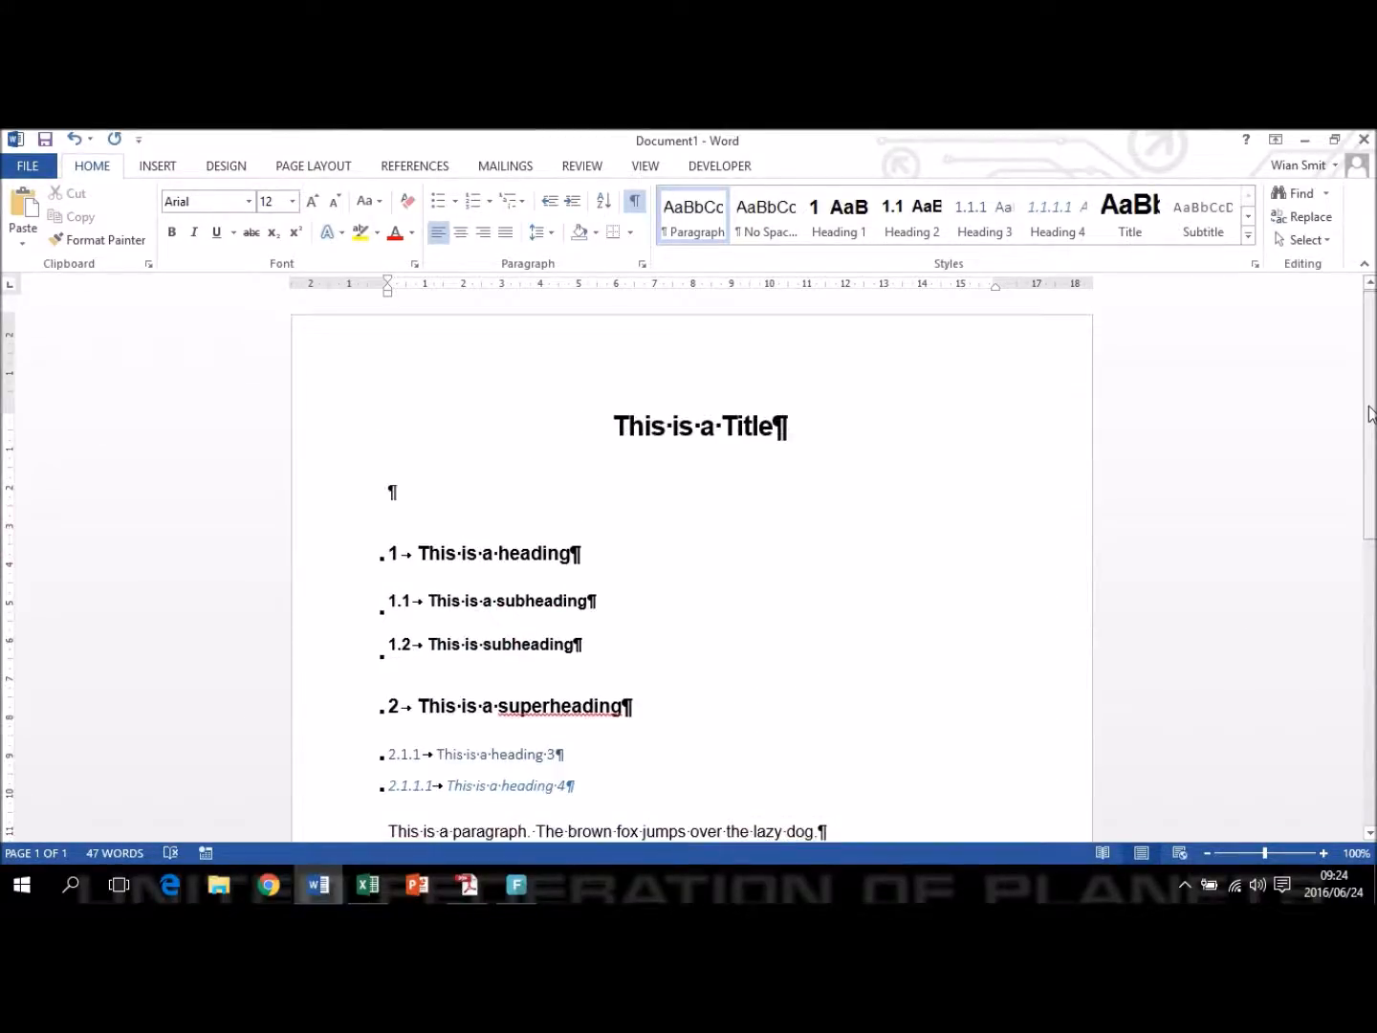
scroll(1368, 622, "down", 7)
scroll(1359, 714, "down", 3)
scroll(1360, 431, "up", 10)
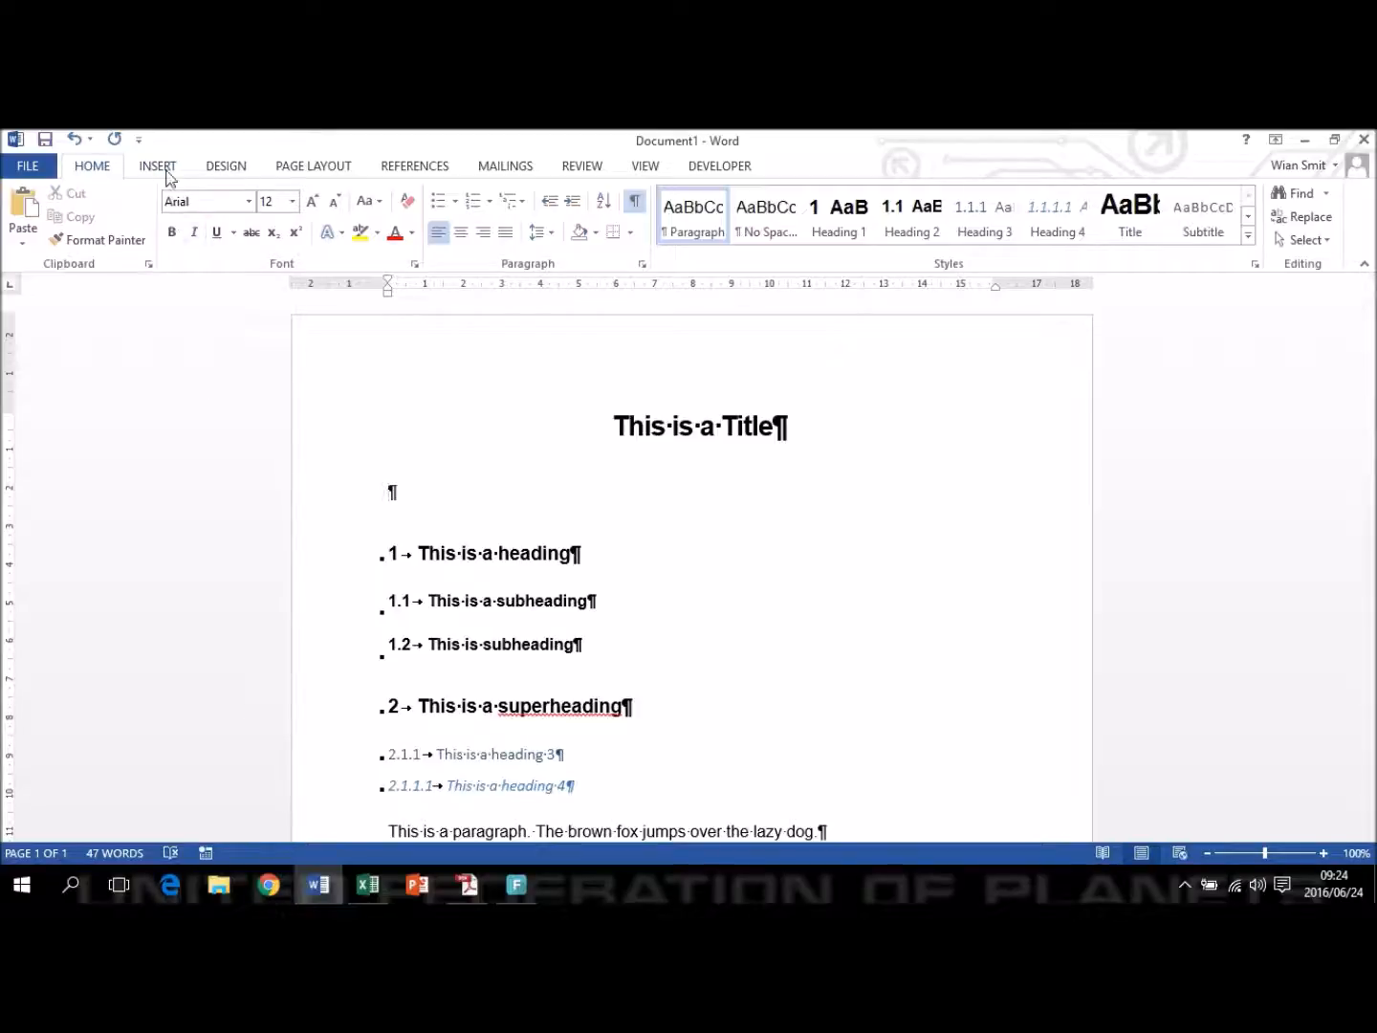
left_click(392, 167)
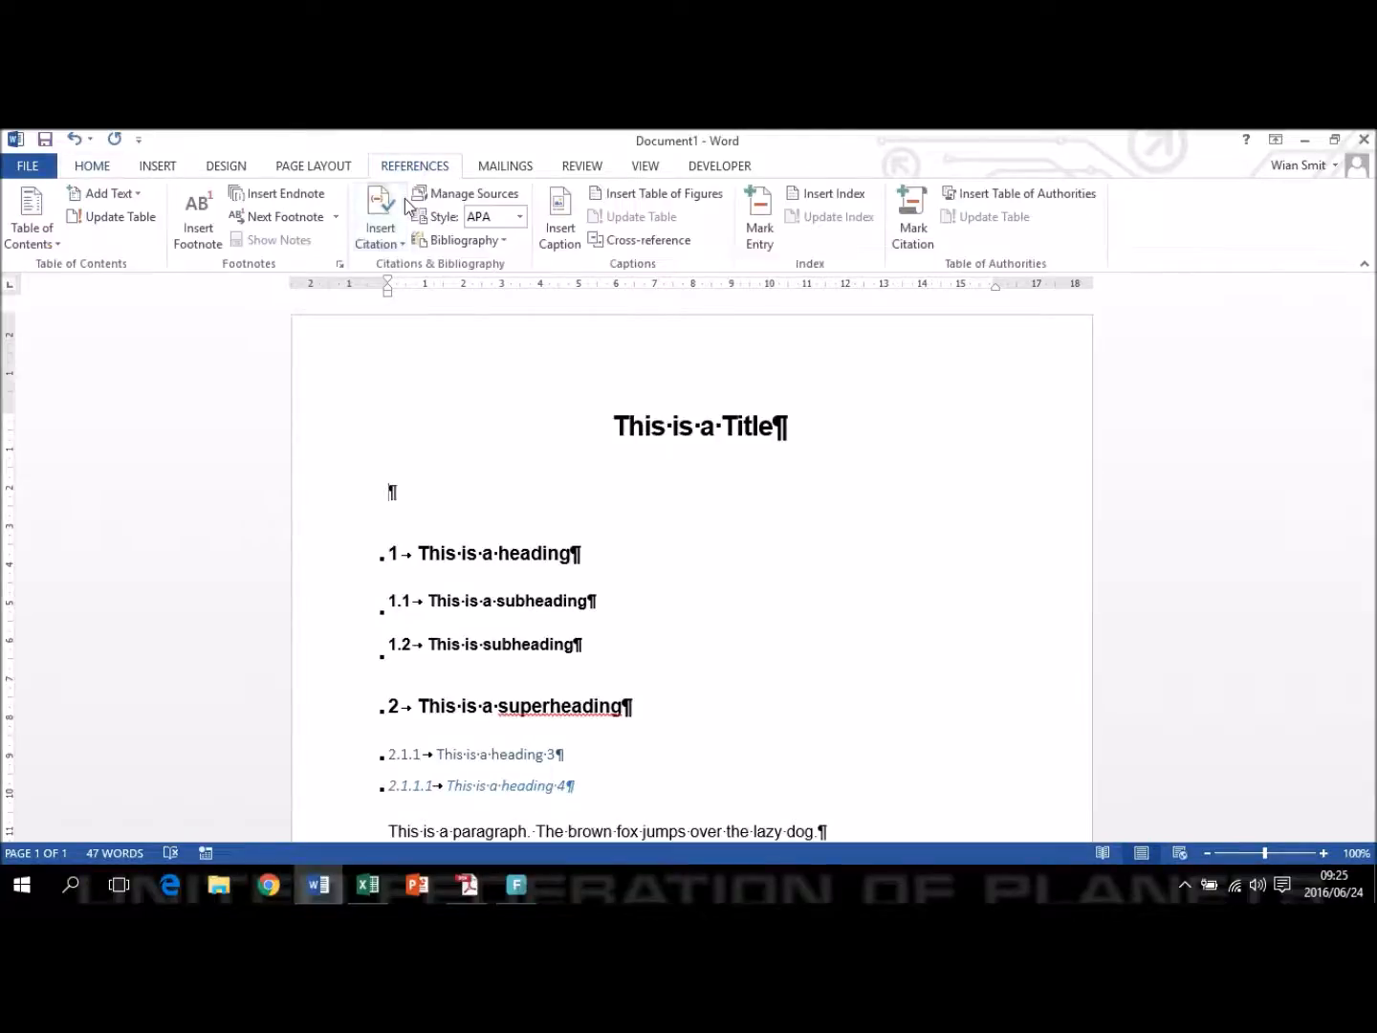
left_click(36, 232)
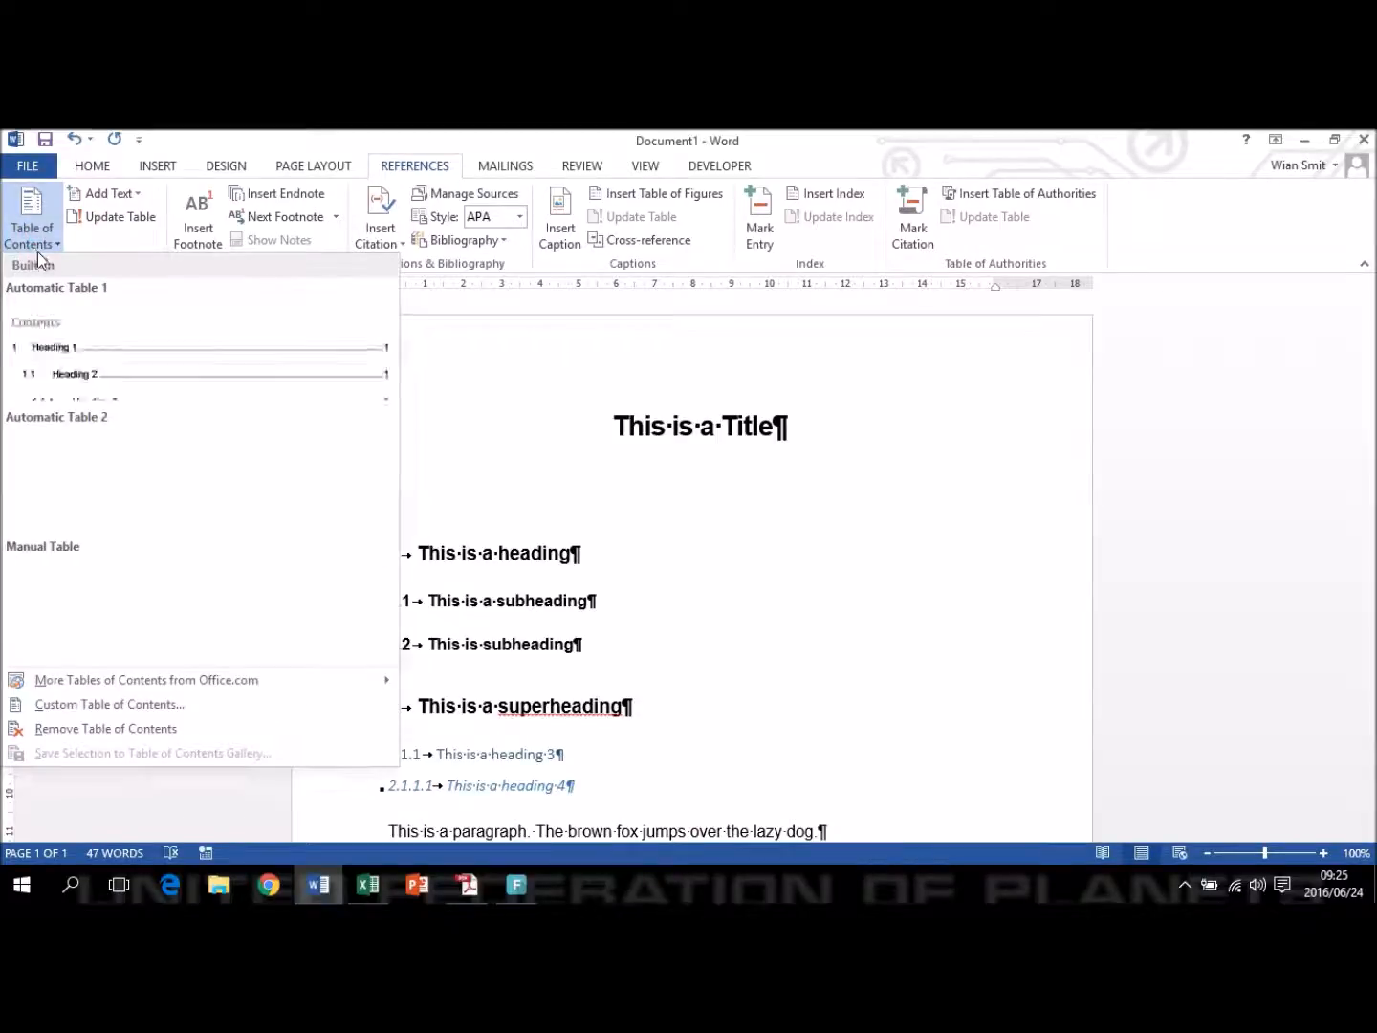
left_click(86, 342)
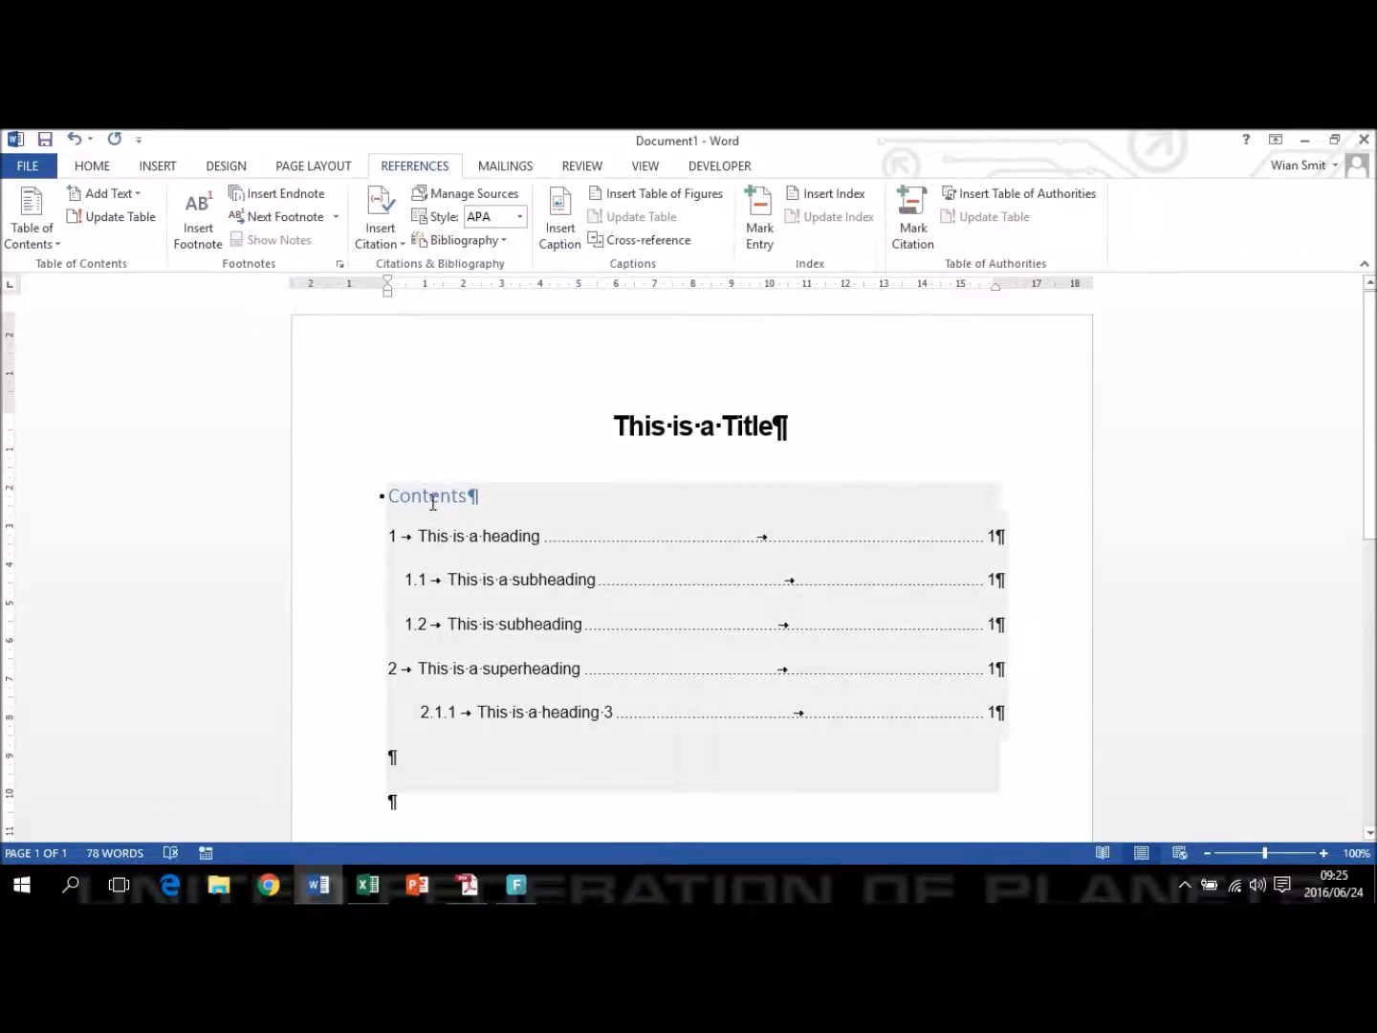
left_click(432, 499)
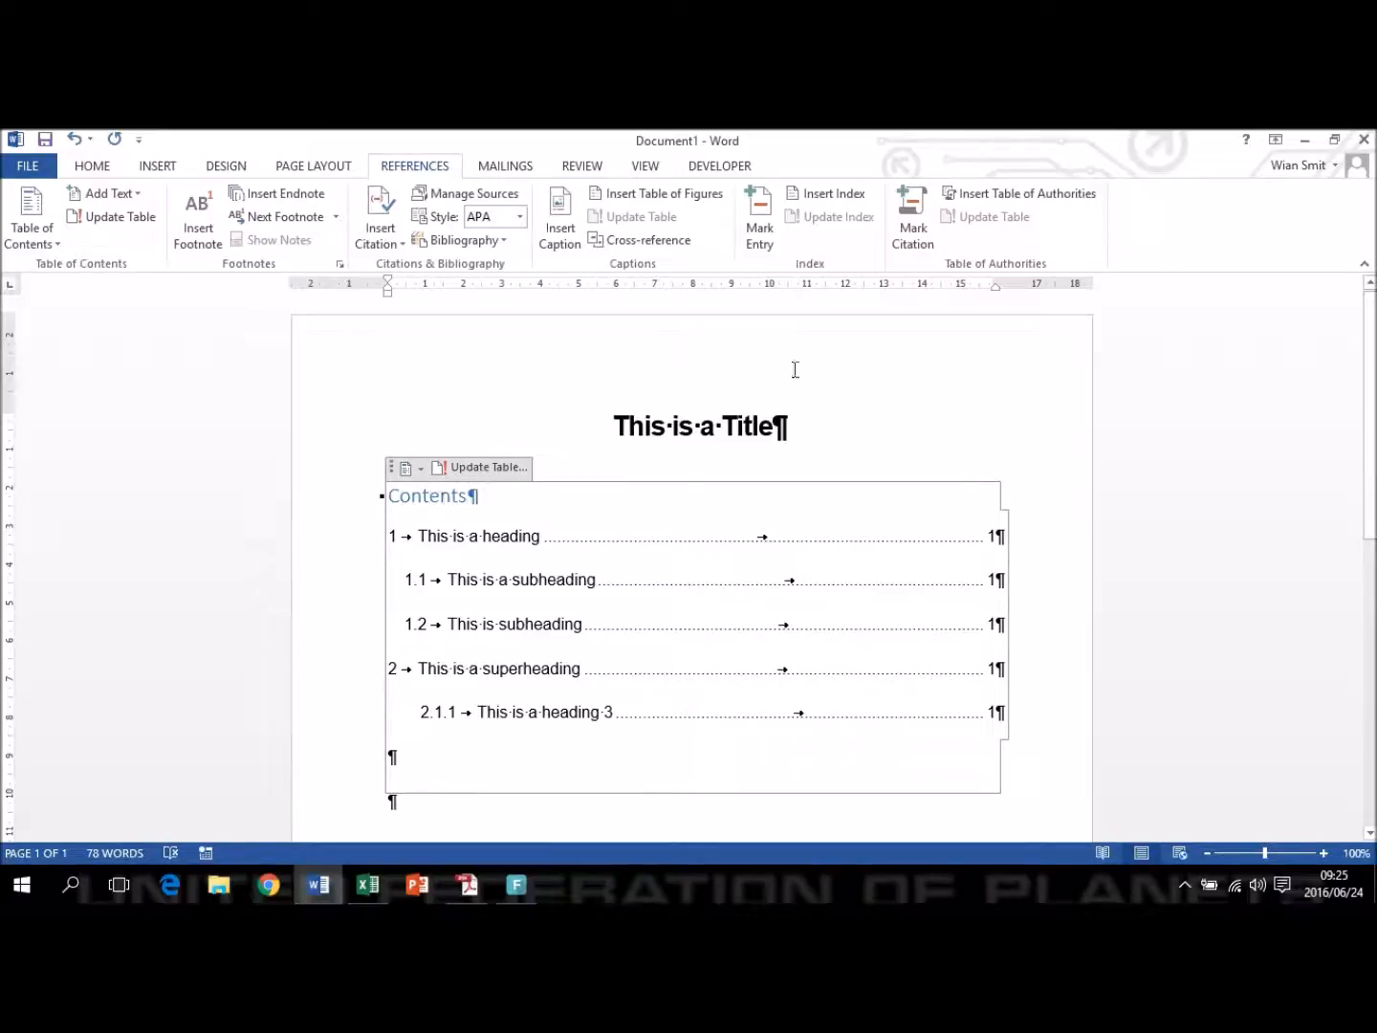
Apply the Heading 1 style to the table of contents title "Contents" and remove its automatic number.
left_click(92, 165)
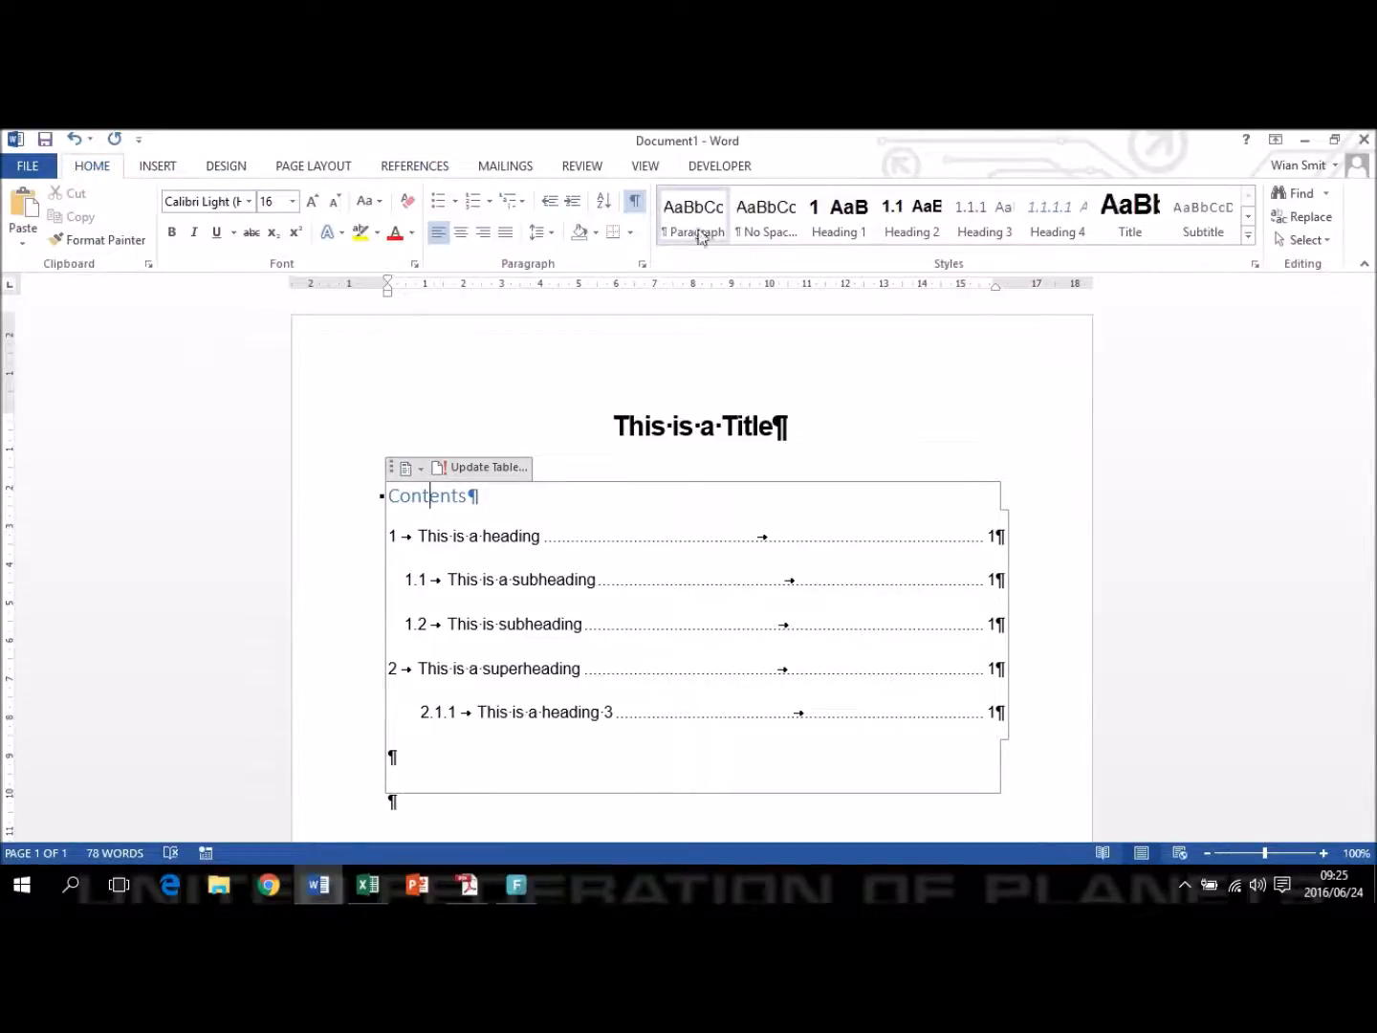
left_click(842, 220)
key("Home")
key("BackSpace")
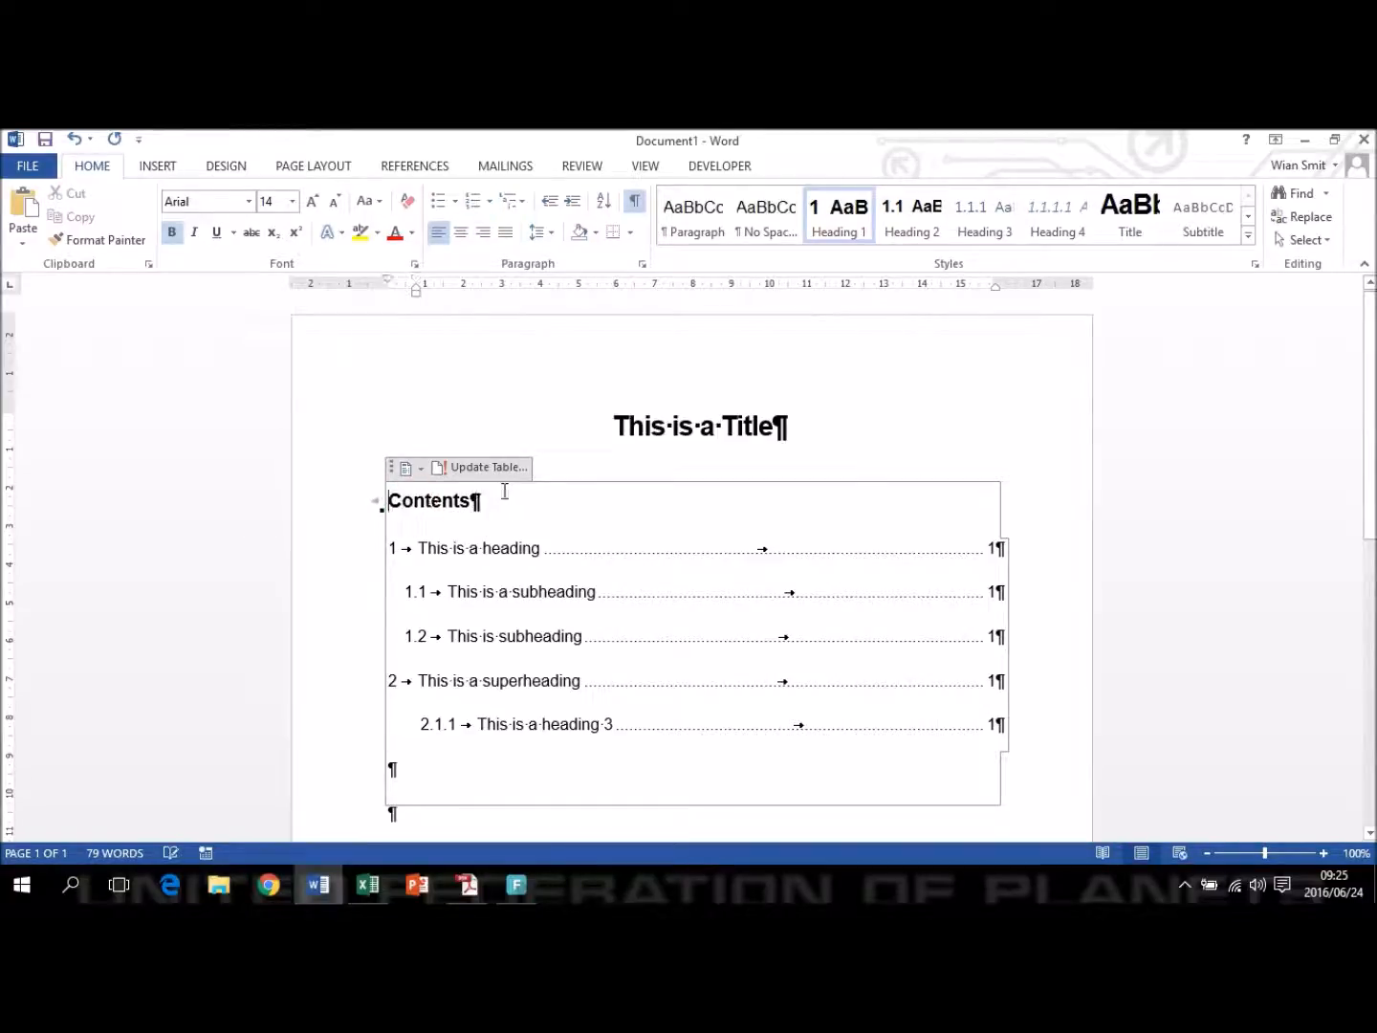
Check the numbered headings below the table of contents with the formatting marks hidden, and show the marks again.
scroll(1375, 540, "down", 3)
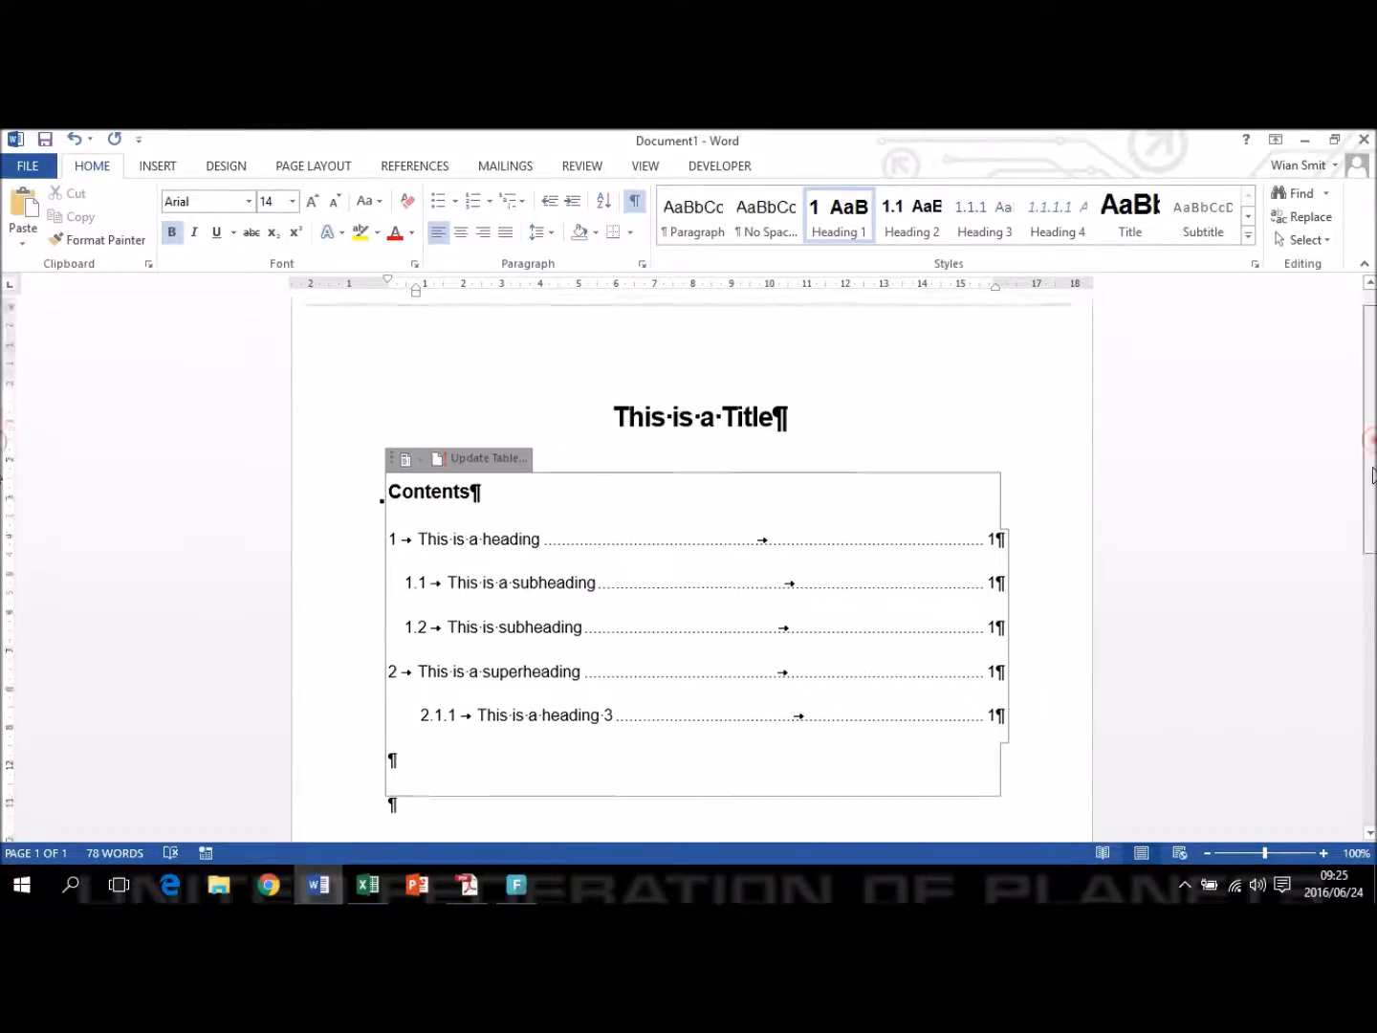
left_click_drag(1375, 541, 1374, 601)
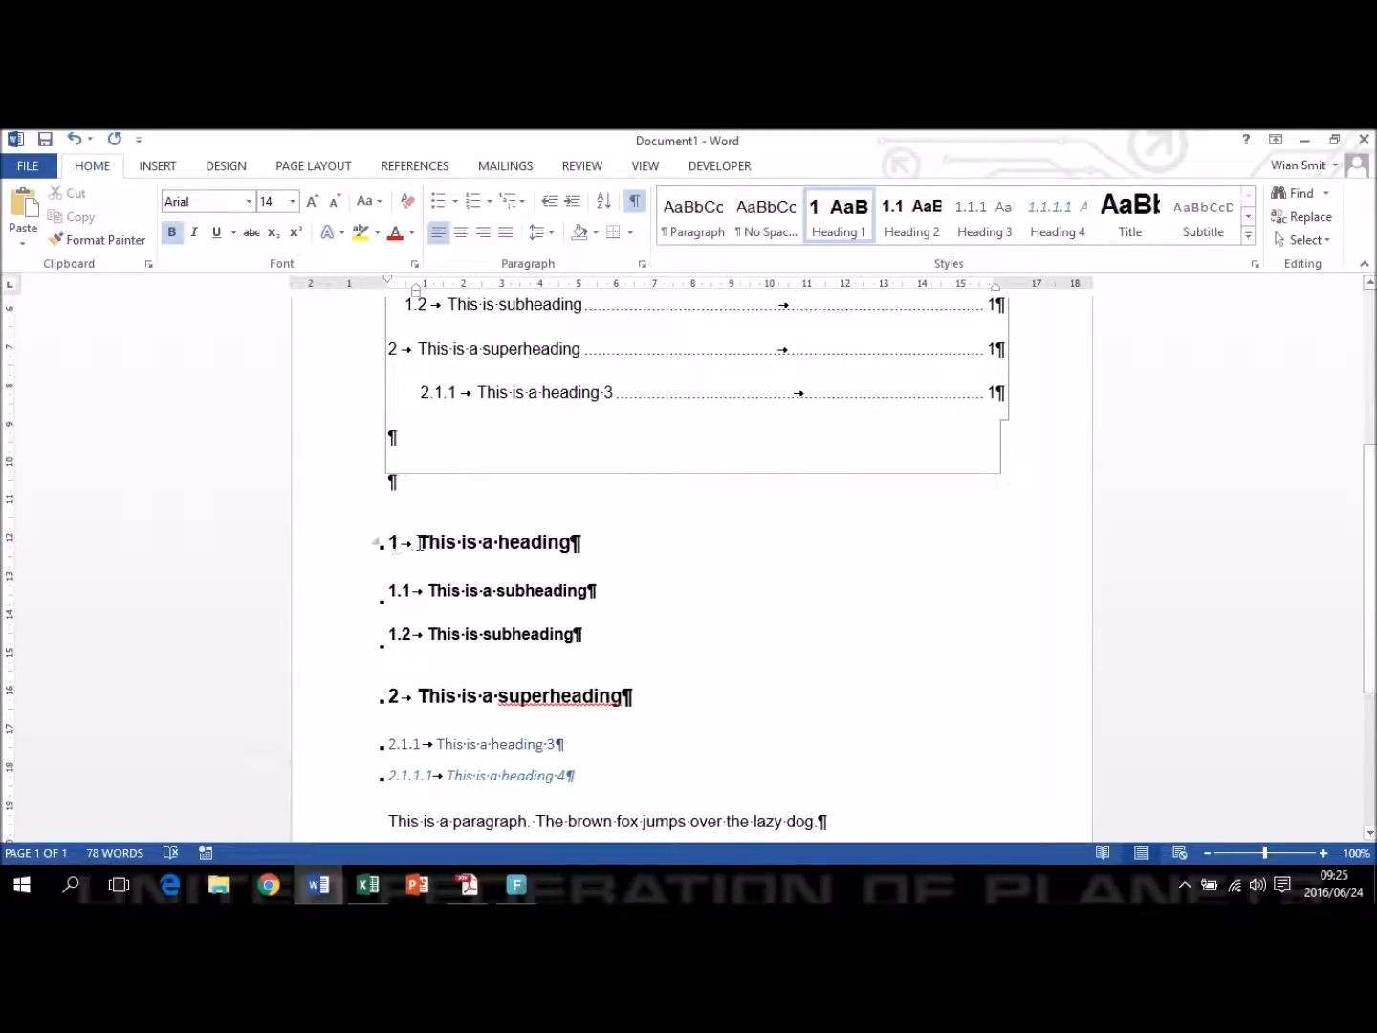
left_click(636, 203)
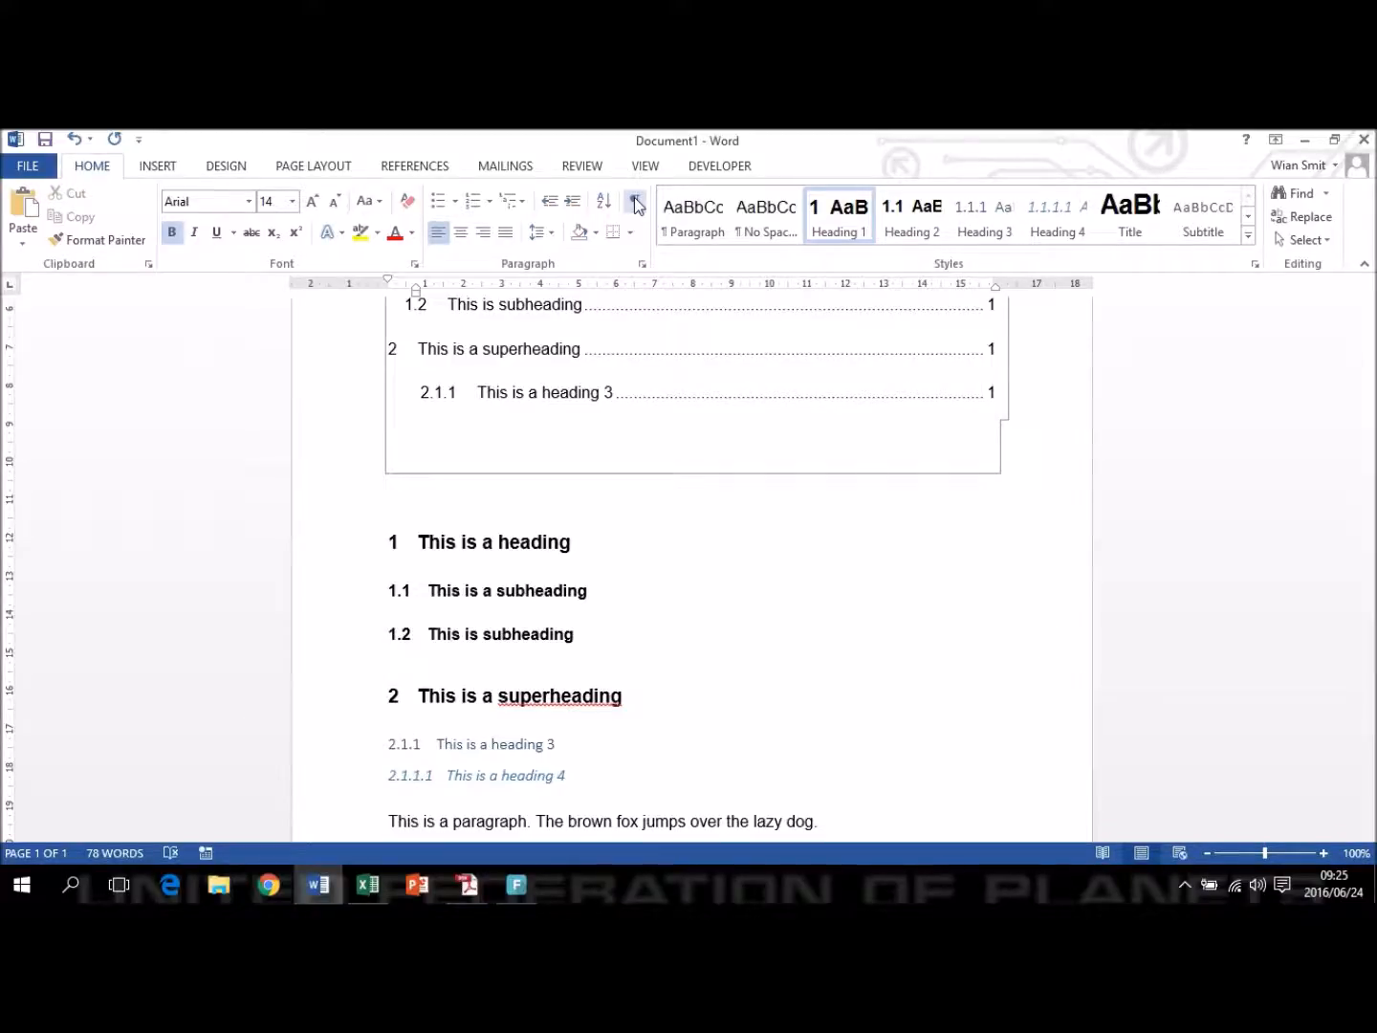
left_click(636, 204)
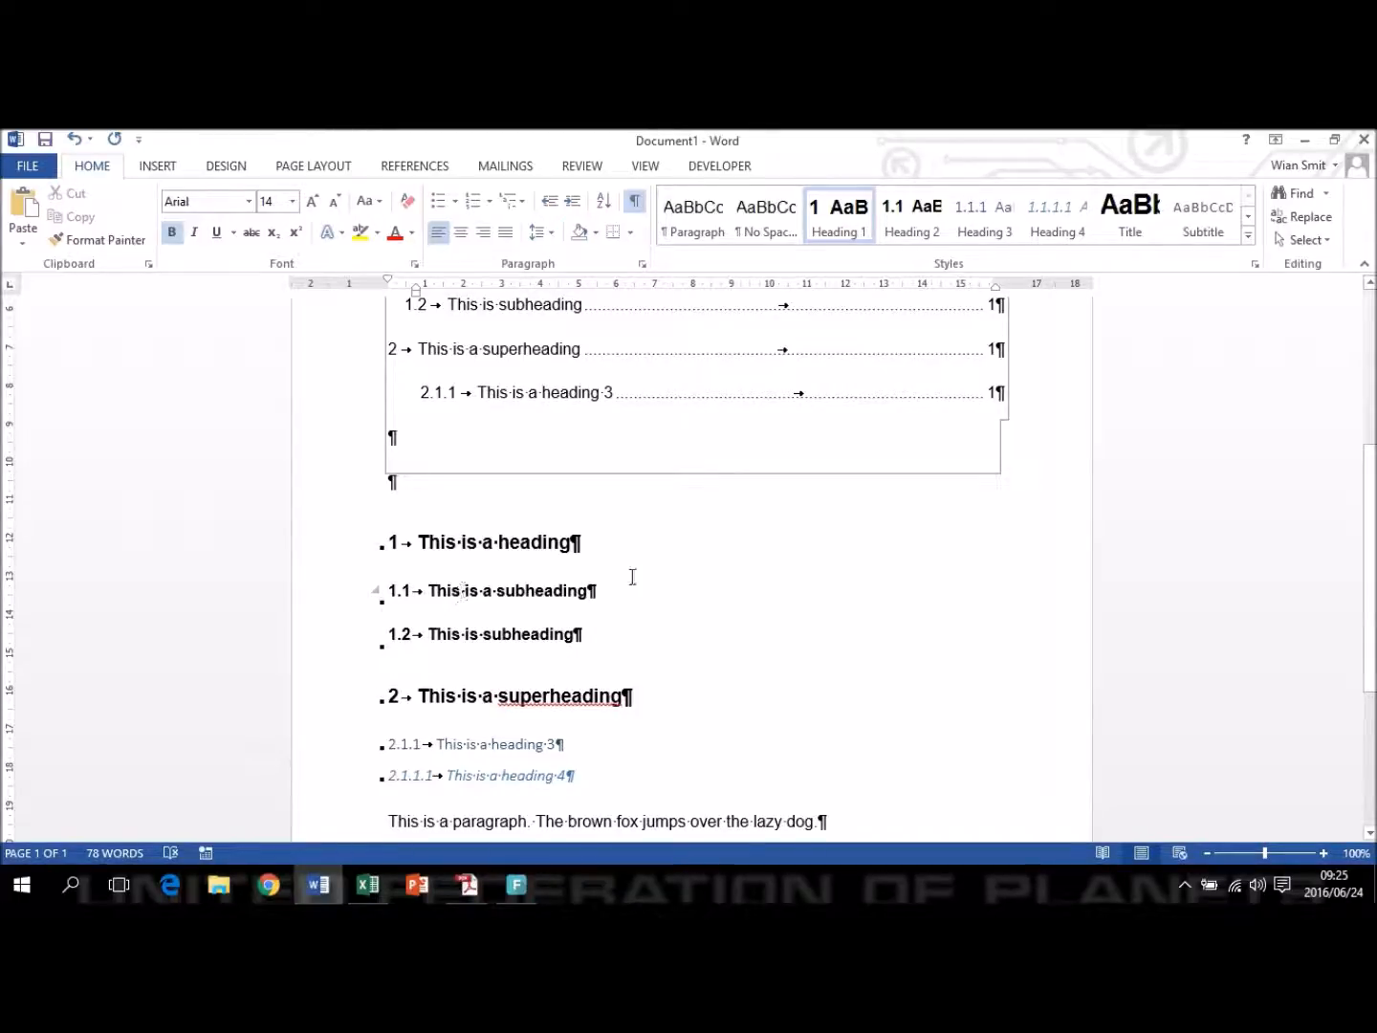
left_click_drag(1363, 560, 1376, 375)
left_click(811, 429)
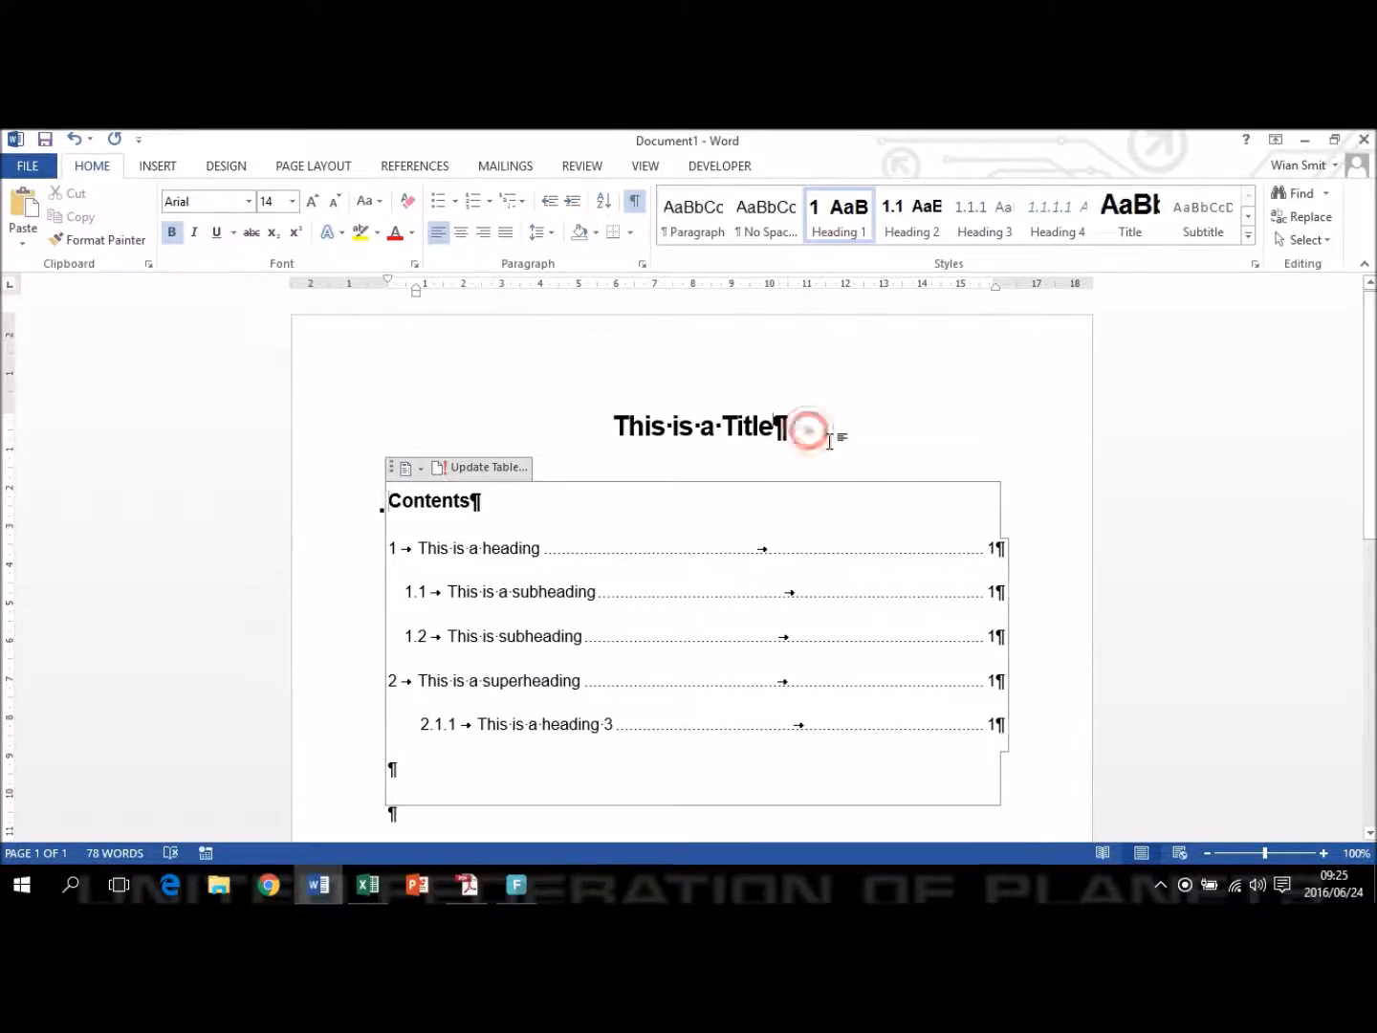
mouse_move(1374, 373)
left_mouse_down()
mouse_move(1370, 467)
mouse_move(1375, 382)
left_mouse_up()
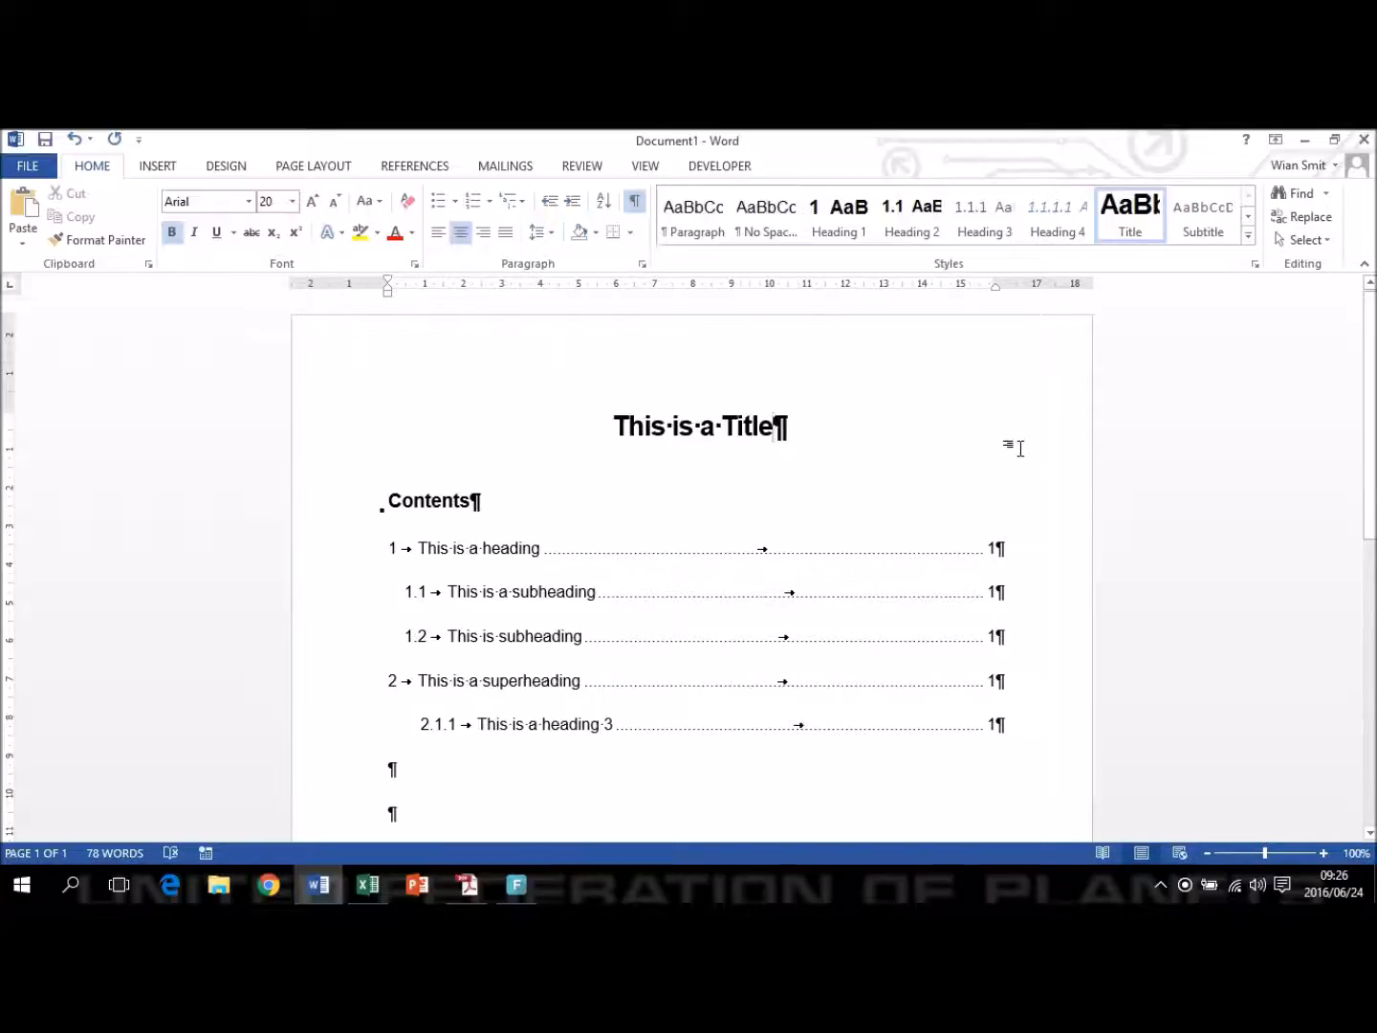
left_click(848, 741)
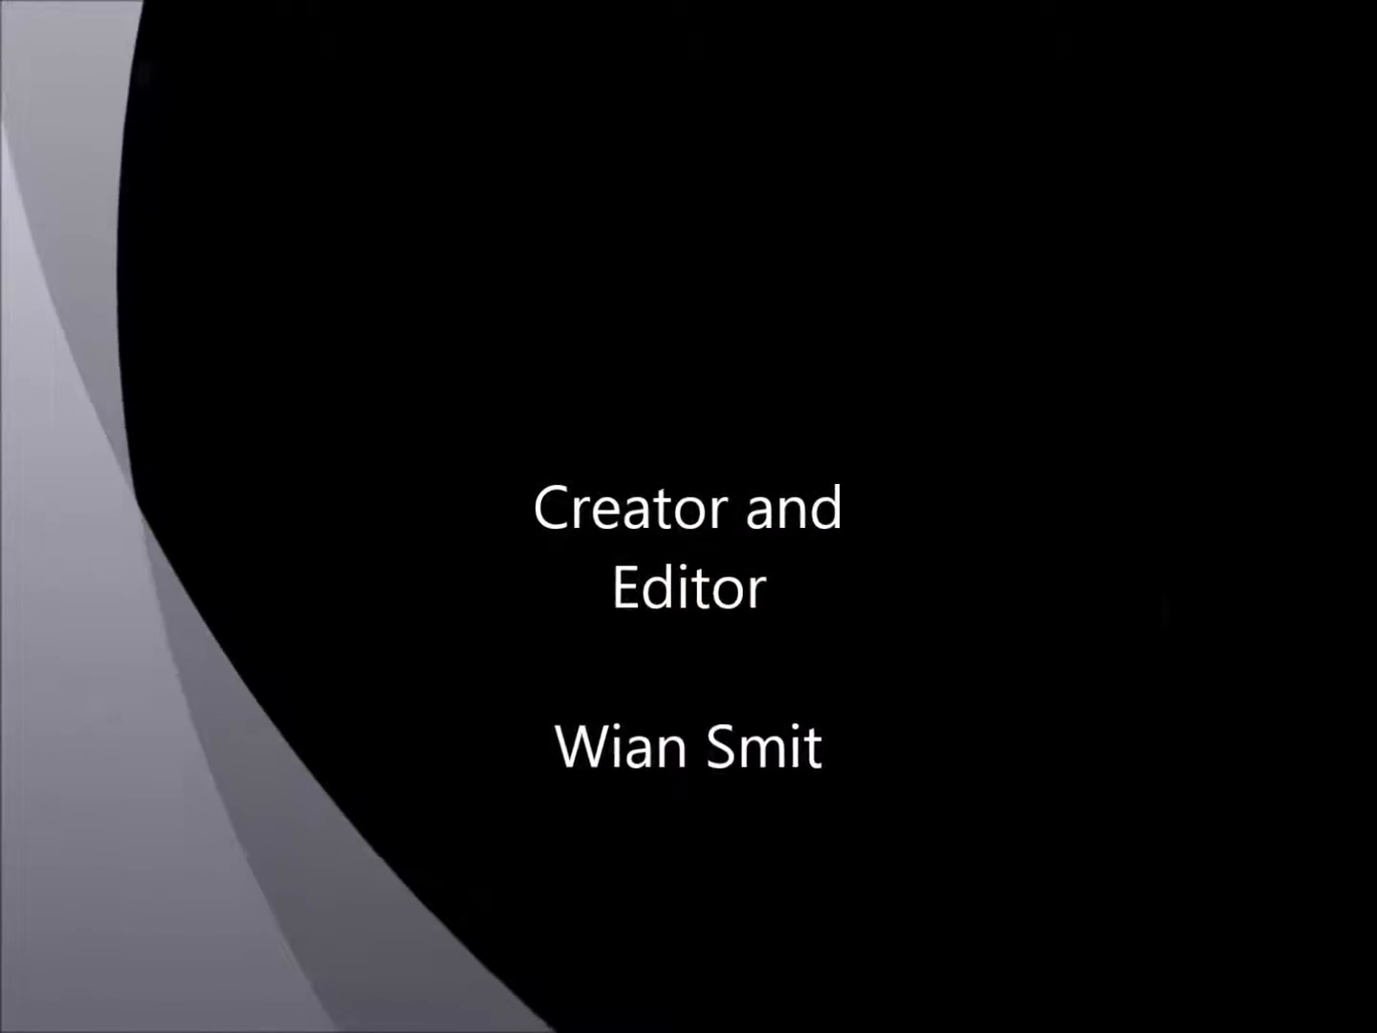